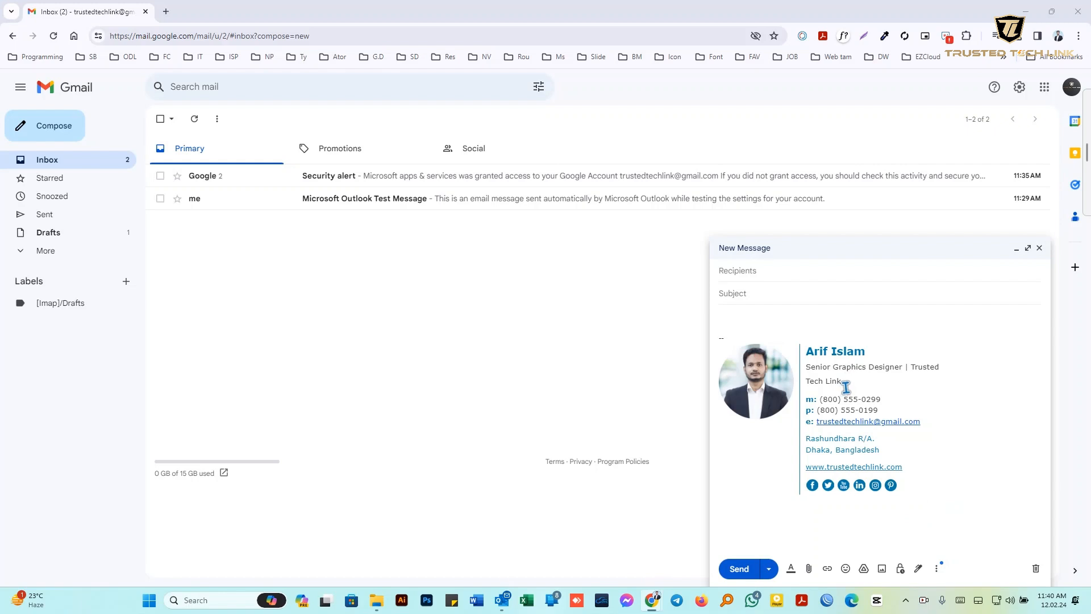
Close the New Message window holding the photo signature so it is saved as a draft
{"action": "left_click", "coordinate": [1039, 248]}
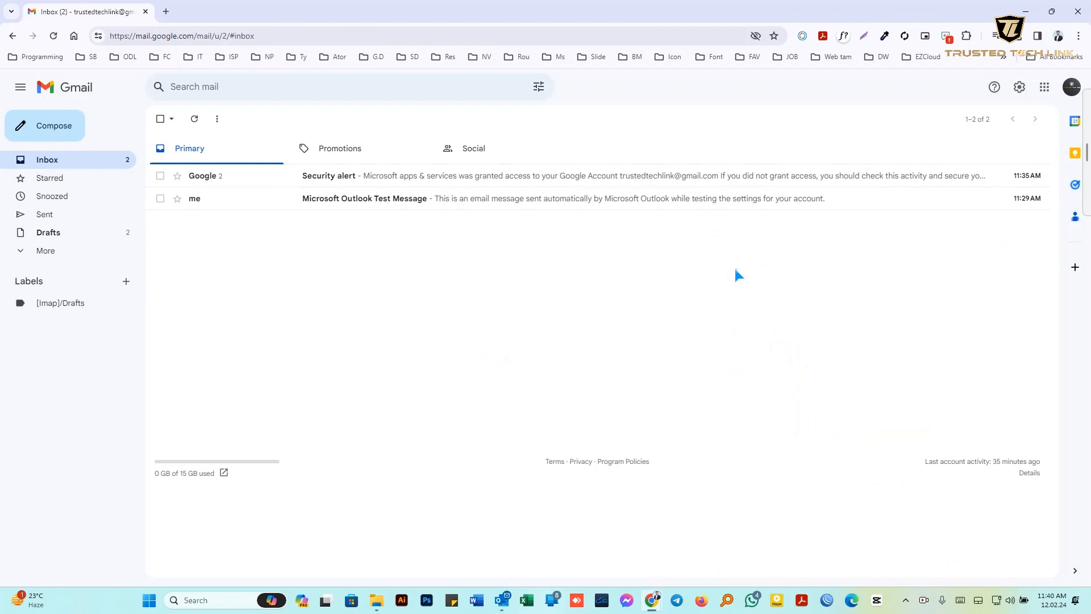
Open See all settings and scroll the General tab to the empty Signature section
{"action": "left_click", "coordinate": [1020, 88]}
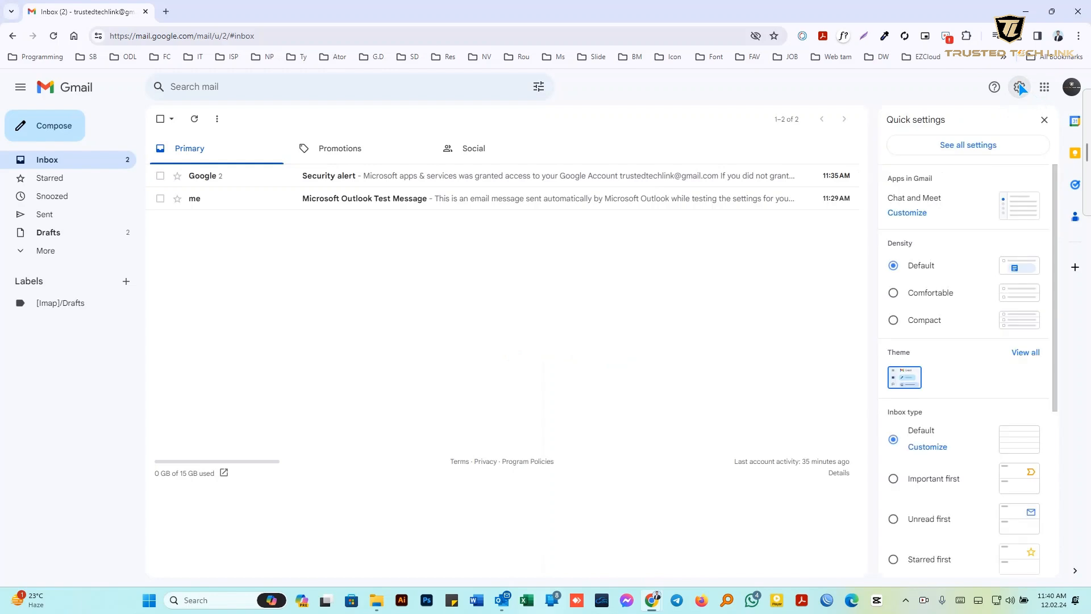
{"action": "left_click", "coordinate": [964, 145]}
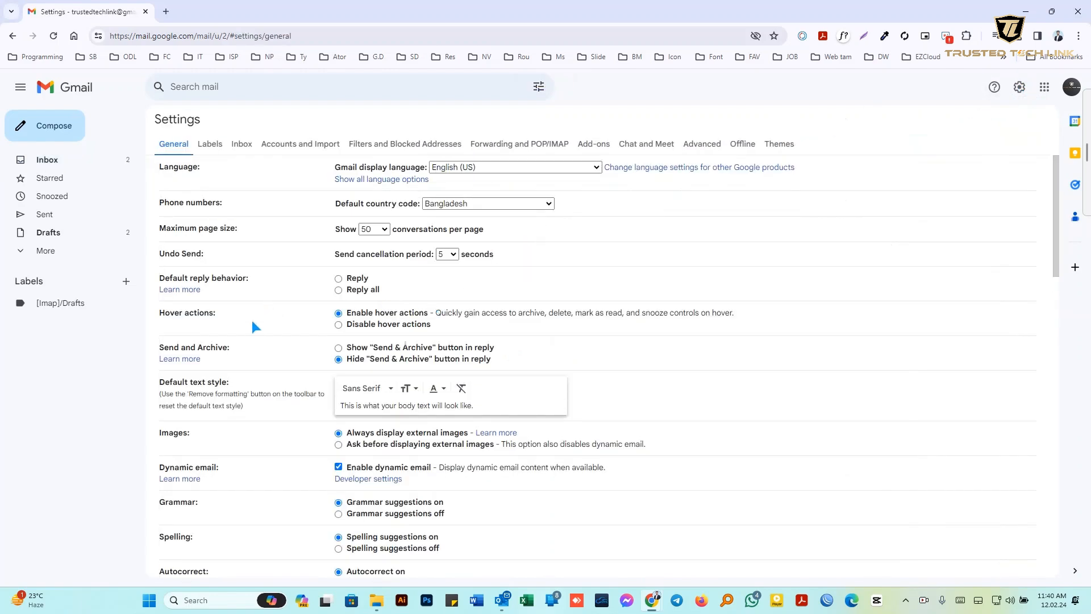
{"action": "scroll", "coordinate": [253, 325], "scroll_direction": "down", "scroll_amount": 20}
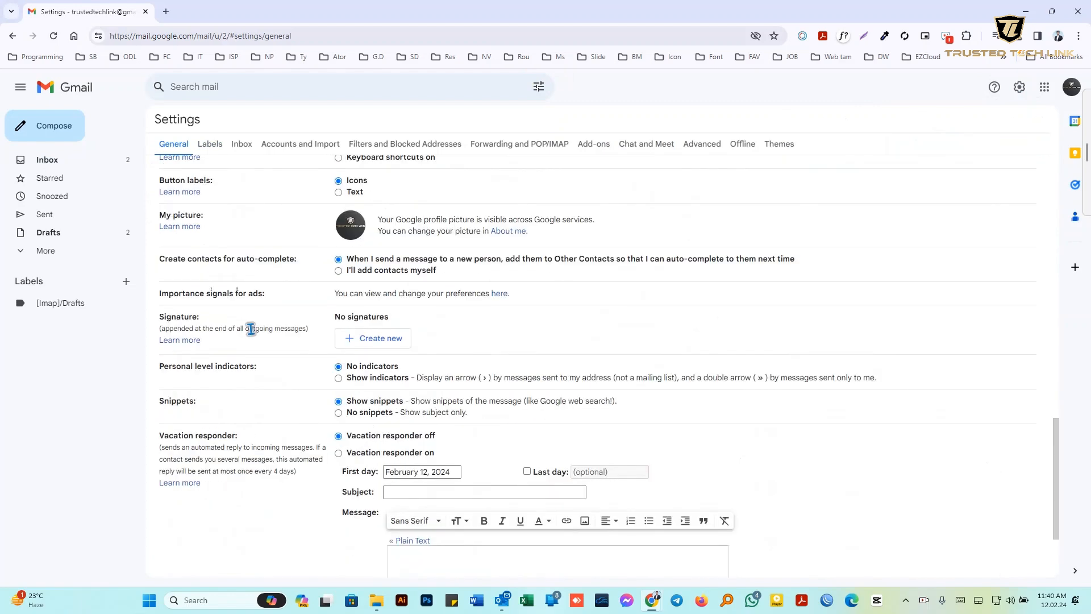
{"action": "scroll", "coordinate": [166, 255], "scroll_direction": "up", "scroll_amount": 1}
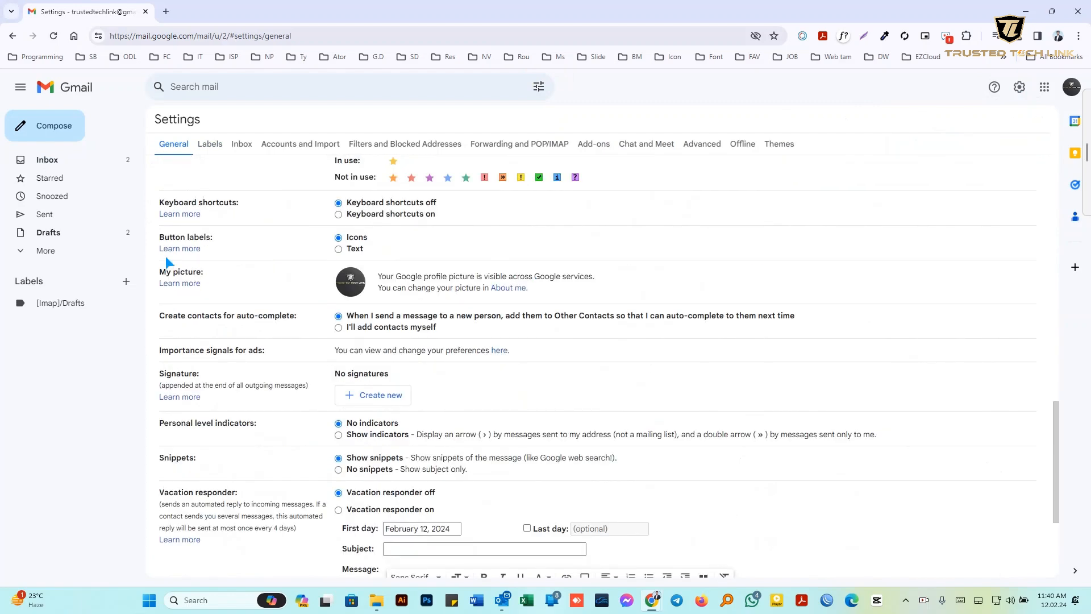
{"action": "scroll", "coordinate": [166, 262], "scroll_direction": "up", "scroll_amount": 3}
{"action": "scroll", "coordinate": [186, 348], "scroll_direction": "down", "scroll_amount": 4}
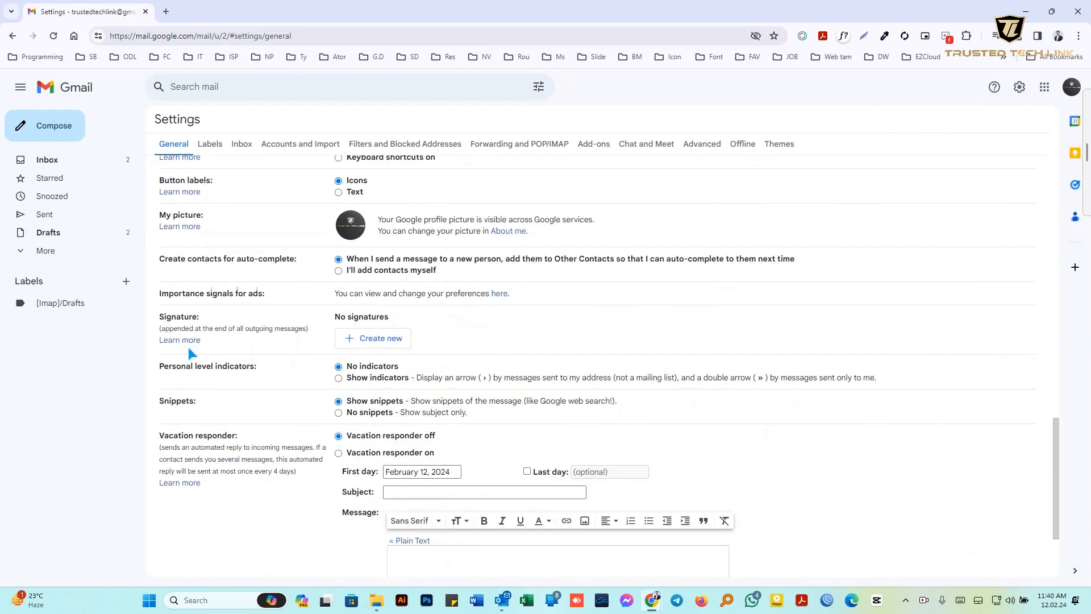
{"action": "scroll", "coordinate": [189, 347], "scroll_direction": "up", "scroll_amount": 5}
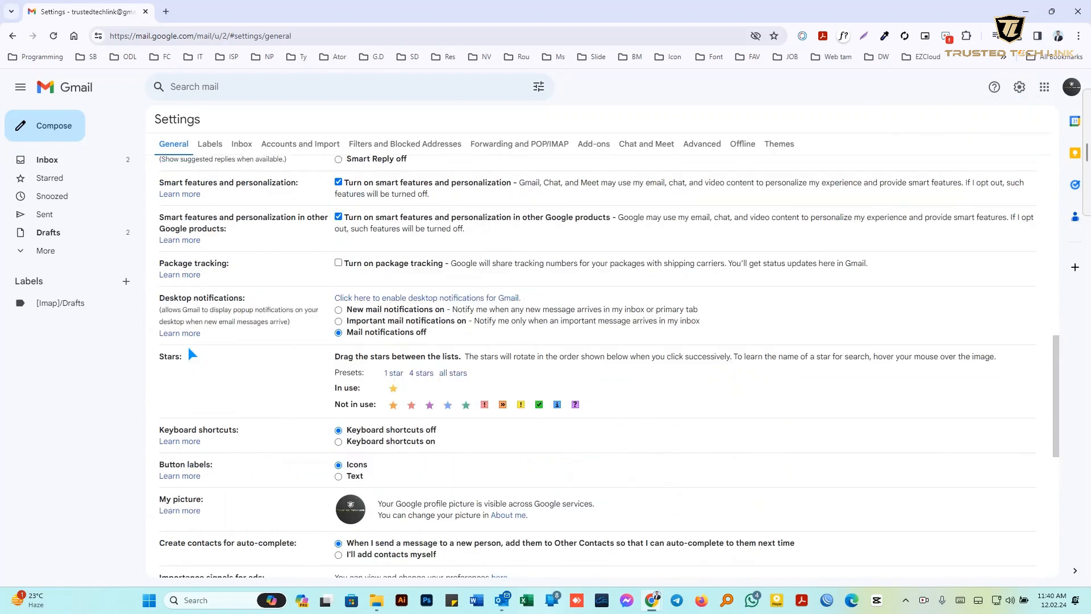
{"action": "scroll", "coordinate": [189, 347], "scroll_direction": "up", "scroll_amount": 2}
{"action": "scroll", "coordinate": [190, 349], "scroll_direction": "down", "scroll_amount": 5}
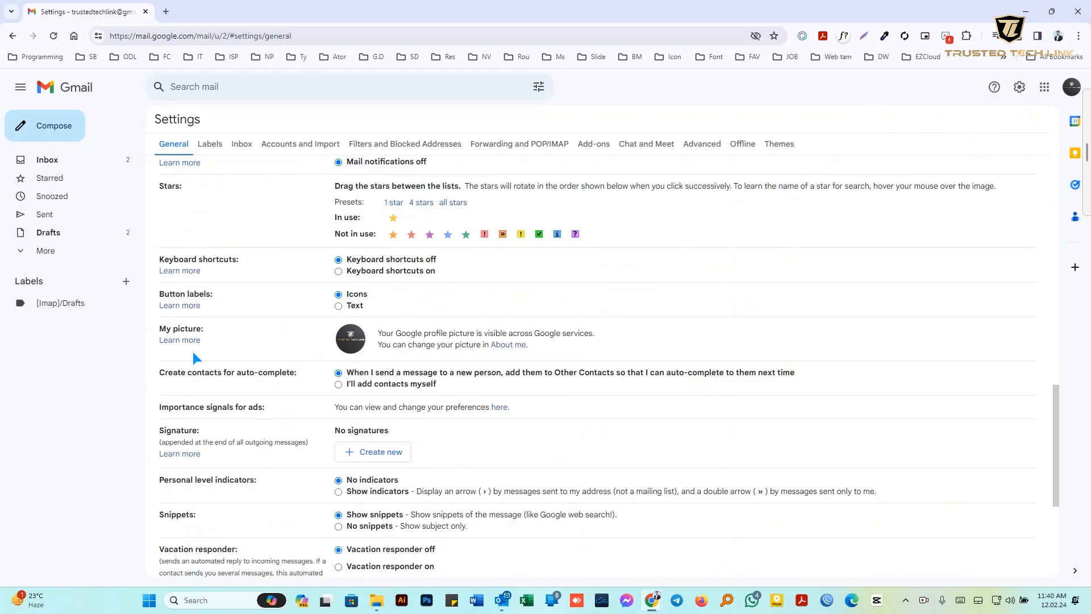
{"action": "scroll", "coordinate": [193, 353], "scroll_direction": "down", "scroll_amount": 2}
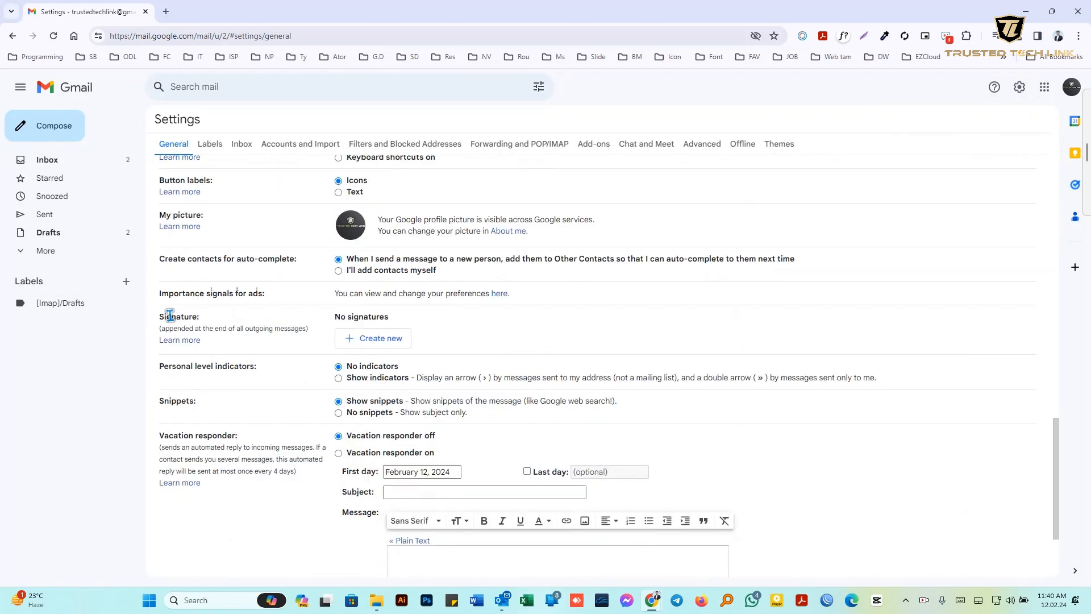
{"action": "double_click", "coordinate": [185, 317]}
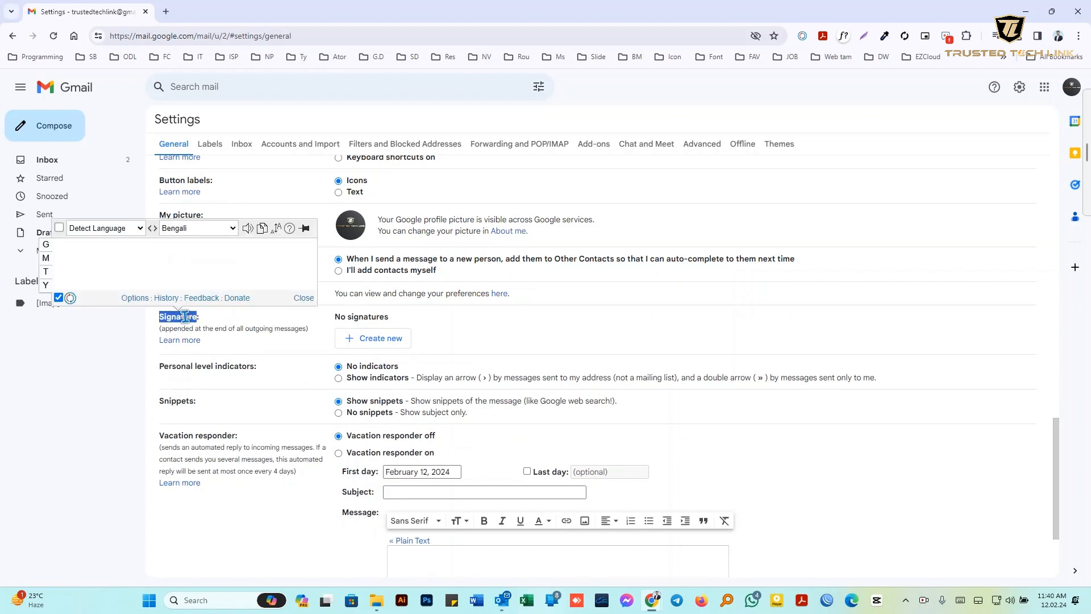
{"action": "left_click", "coordinate": [205, 324]}
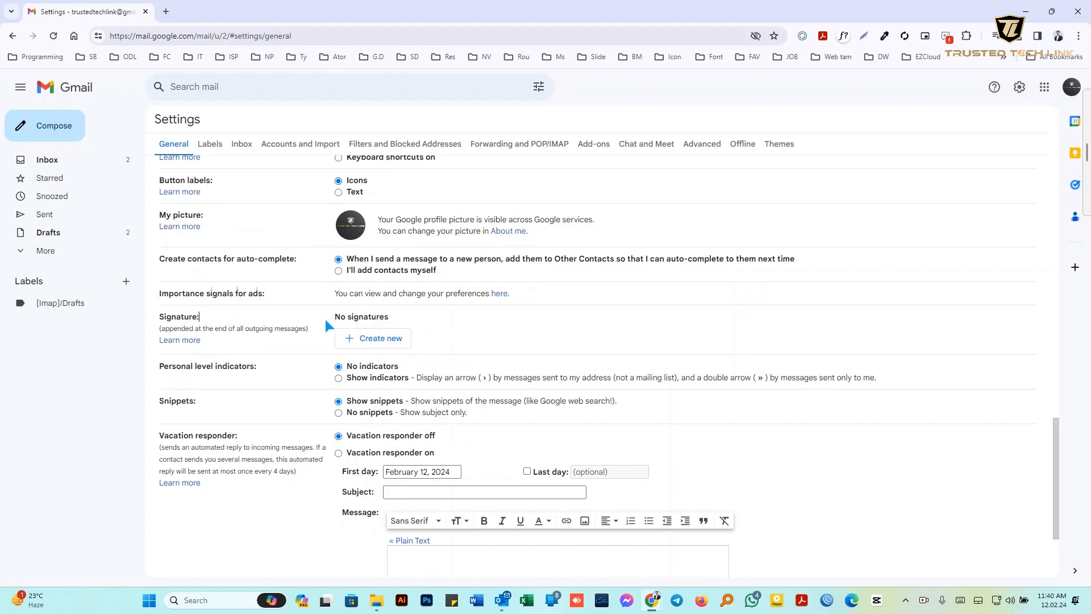
Create a signature named 'Trusted Tech Link' and place the cursor in its empty editor
{"action": "left_click", "coordinate": [368, 339]}
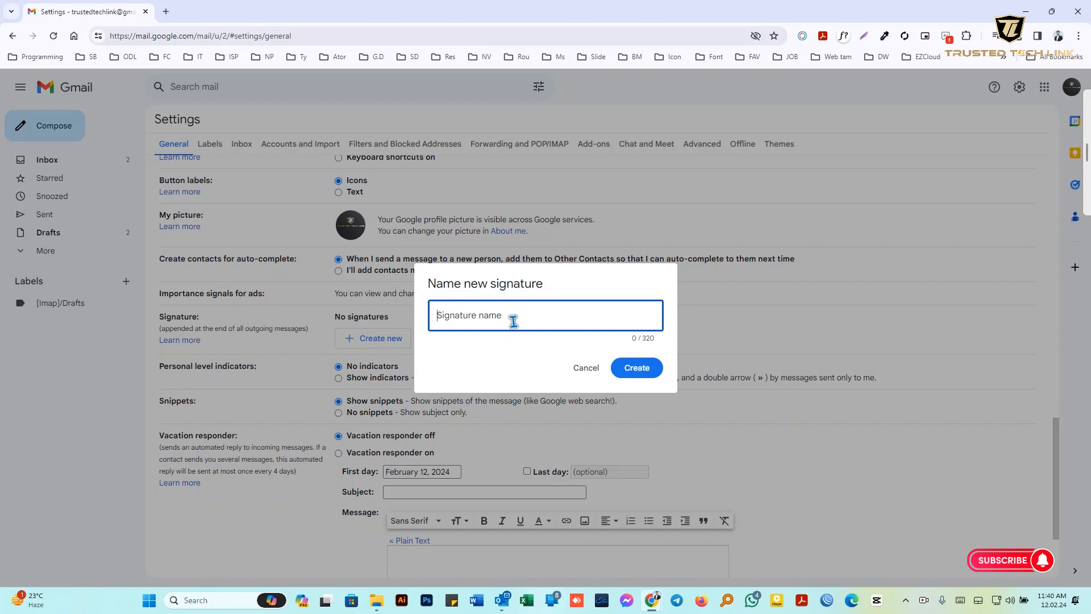
{"action": "type", "text": "Trusted Tech Link"}
{"action": "left_click", "coordinate": [634, 369]}
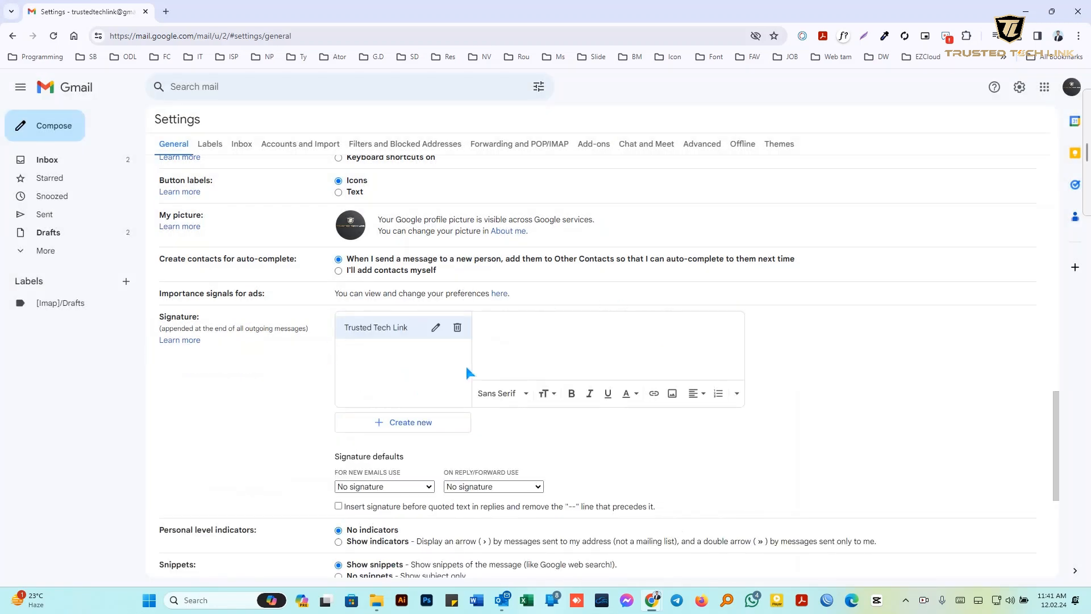
{"action": "left_click", "coordinate": [512, 328]}
In a new tab, search Google for 'mail signature' and open Mail-Signatures.com's free generator
{"action": "left_click", "coordinate": [166, 11]}
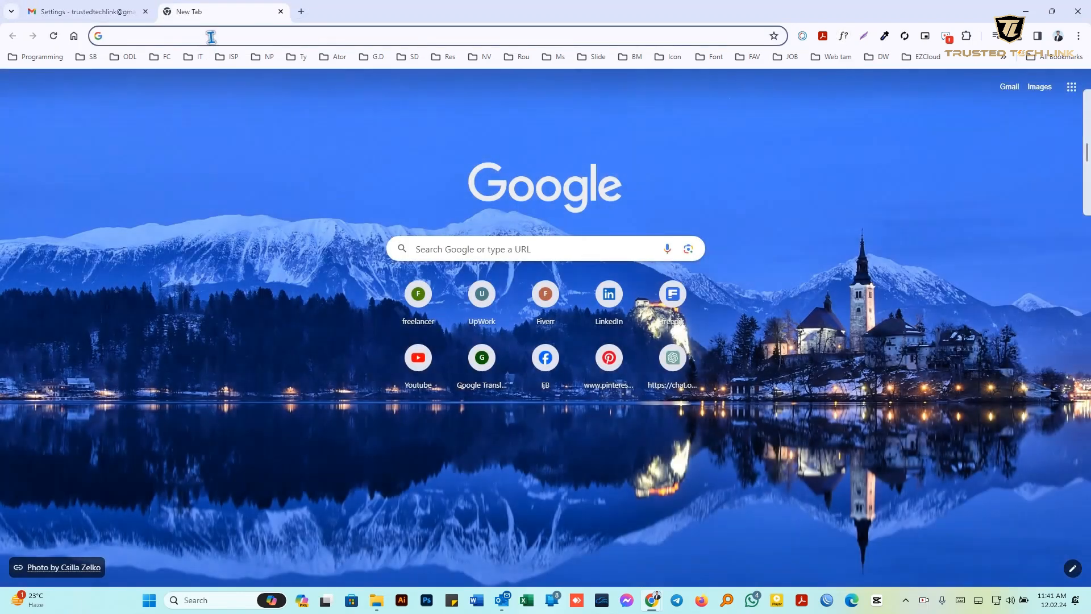
{"action": "type", "text": "mail s"}
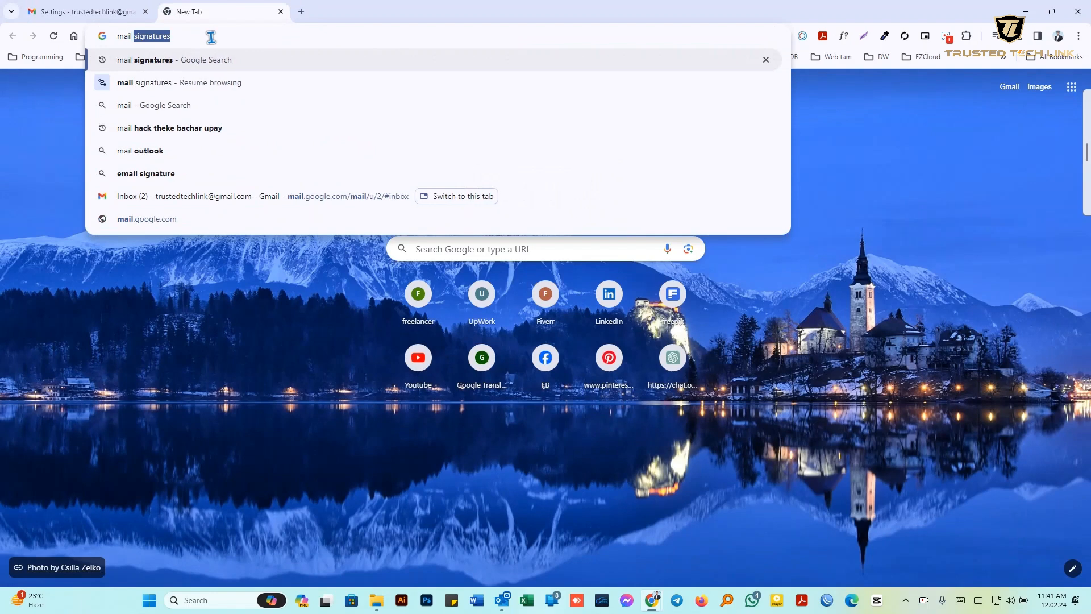
{"action": "type", "text": "in"}
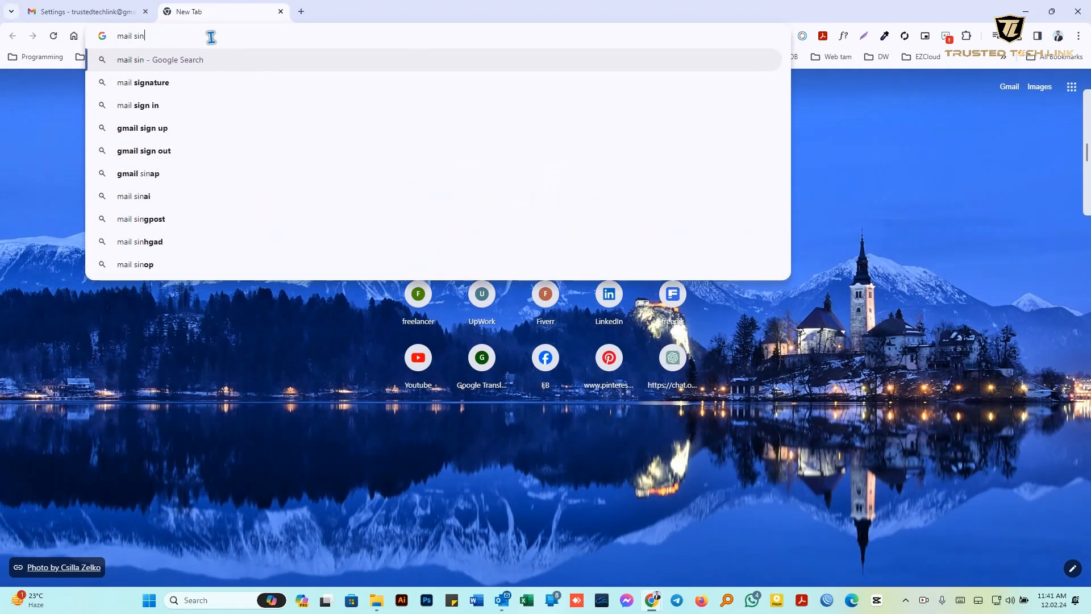
{"action": "left_click", "coordinate": [153, 82]}
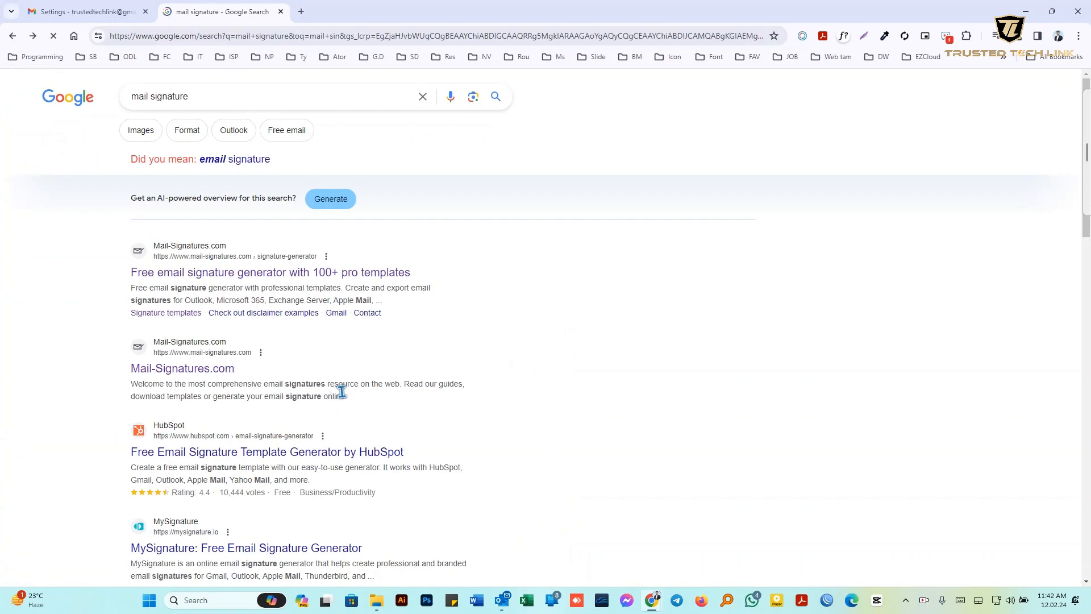
{"action": "left_click", "coordinate": [307, 278]}
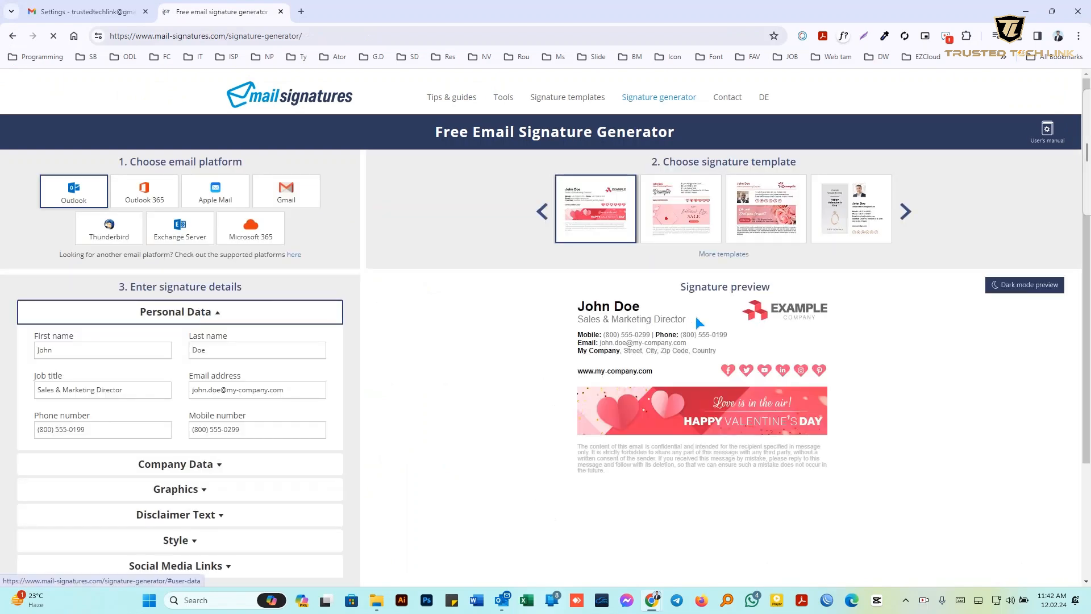
Page through the signature templates and choose Gmail as the email platform
{"action": "left_click", "coordinate": [906, 212]}
{"action": "left_click", "coordinate": [906, 213]}
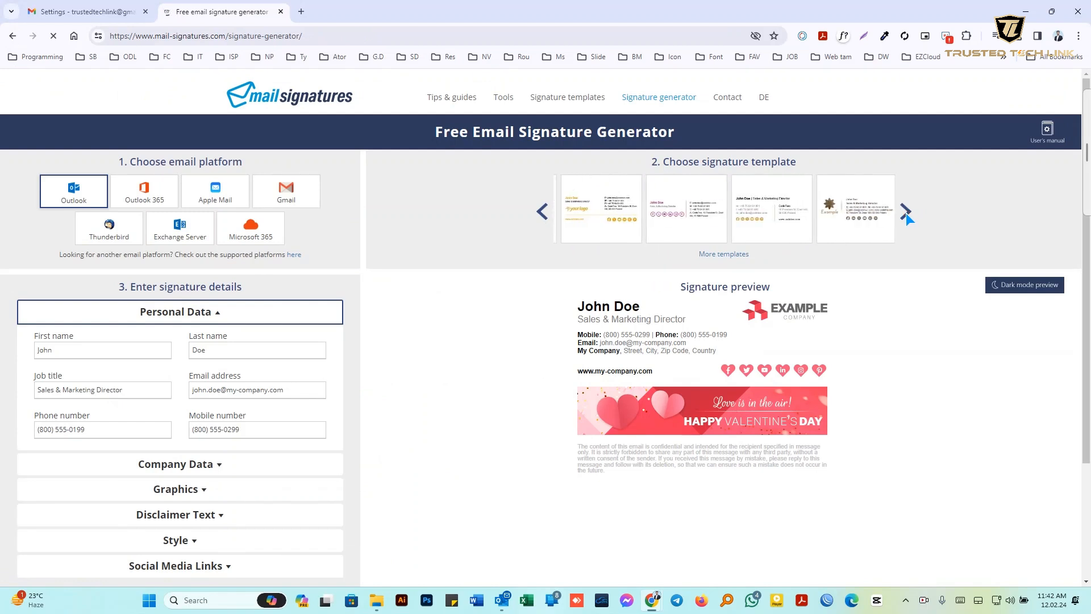
{"action": "left_click", "coordinate": [906, 213]}
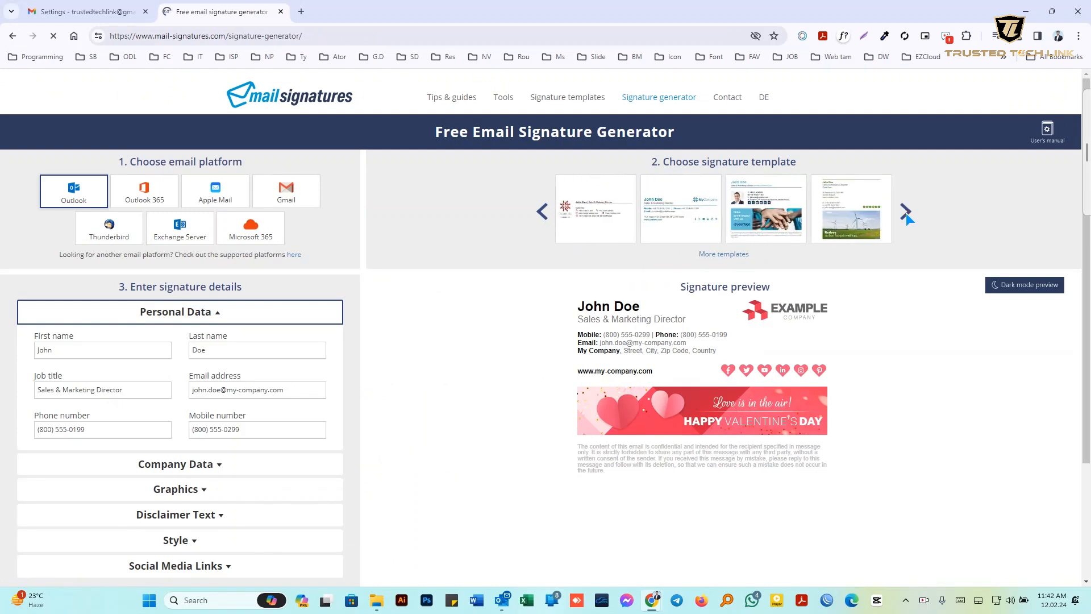
{"action": "left_click", "coordinate": [906, 213]}
{"action": "left_click", "coordinate": [906, 213]}
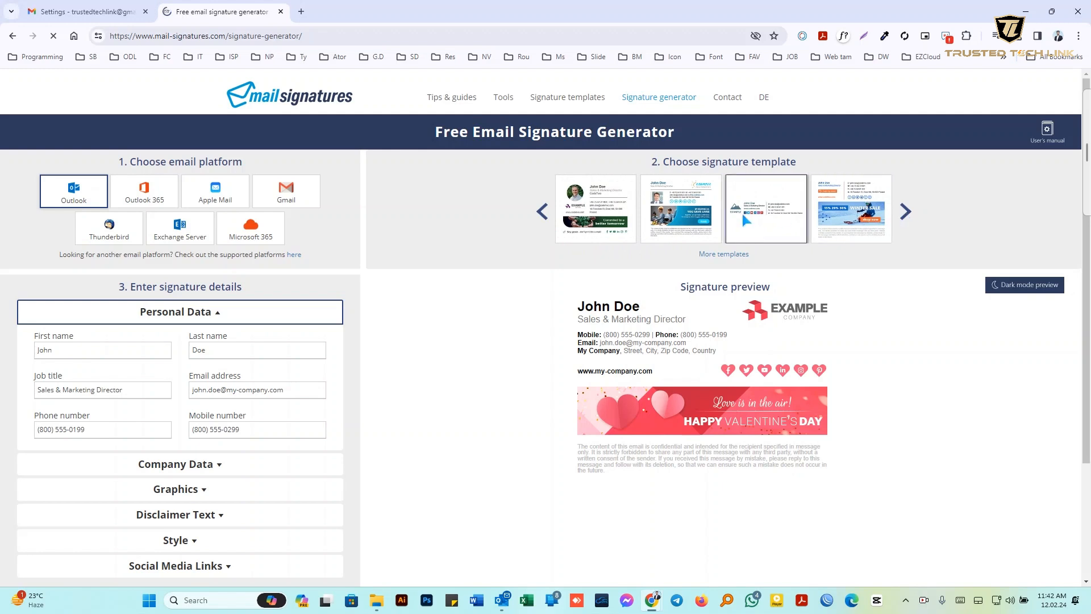
{"action": "left_click", "coordinate": [286, 190]}
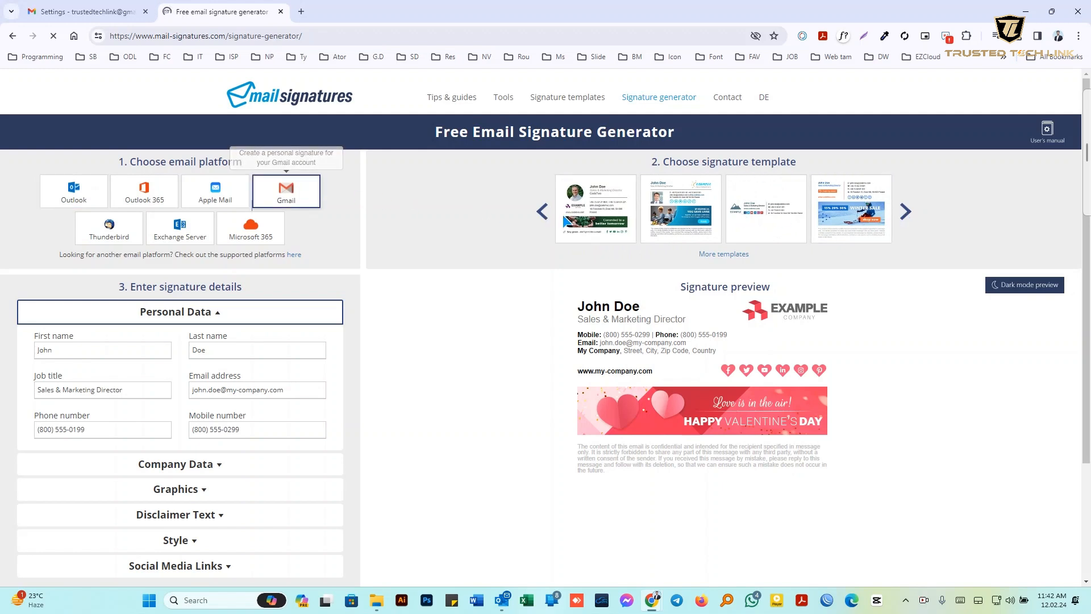
Browse further templates and select the simple photo signature template
{"action": "left_click", "coordinate": [906, 213]}
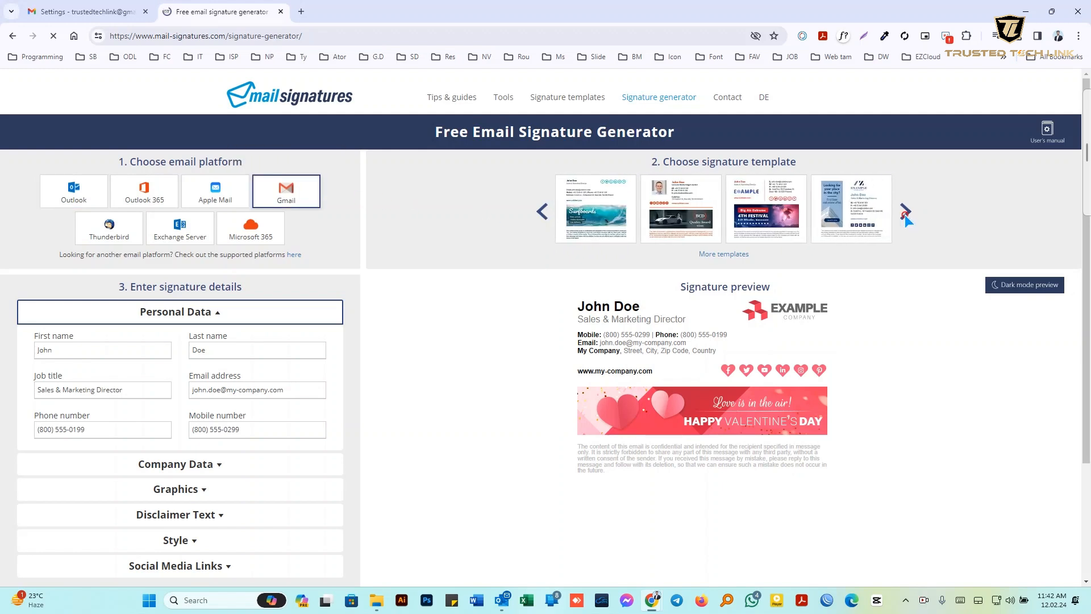
{"action": "left_click", "coordinate": [905, 213]}
{"action": "left_click", "coordinate": [906, 213]}
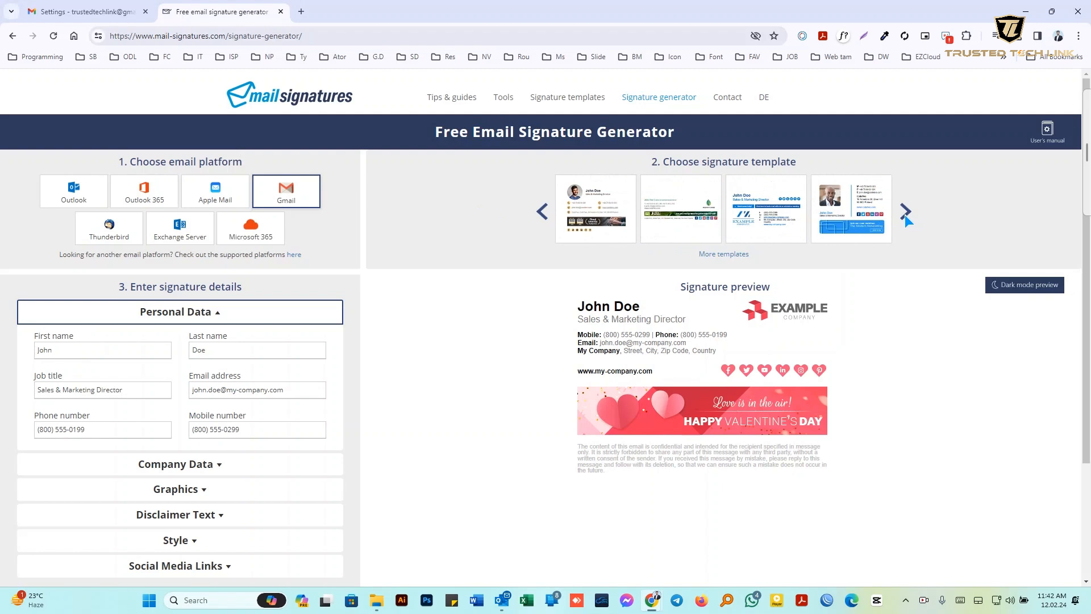
{"action": "left_click", "coordinate": [906, 213]}
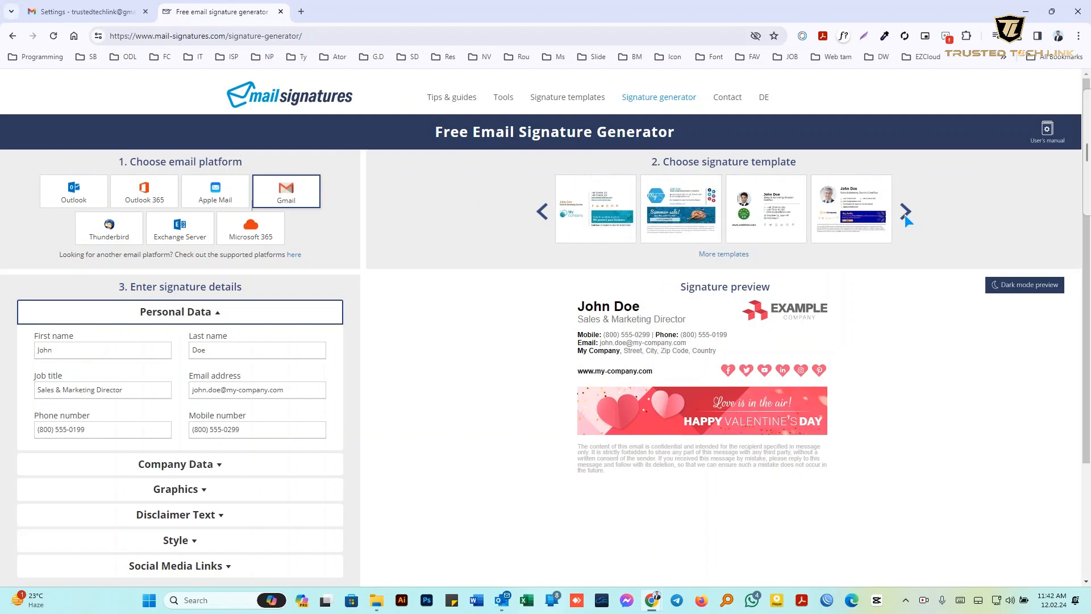
{"action": "left_click", "coordinate": [905, 213]}
{"action": "left_click", "coordinate": [905, 213]}
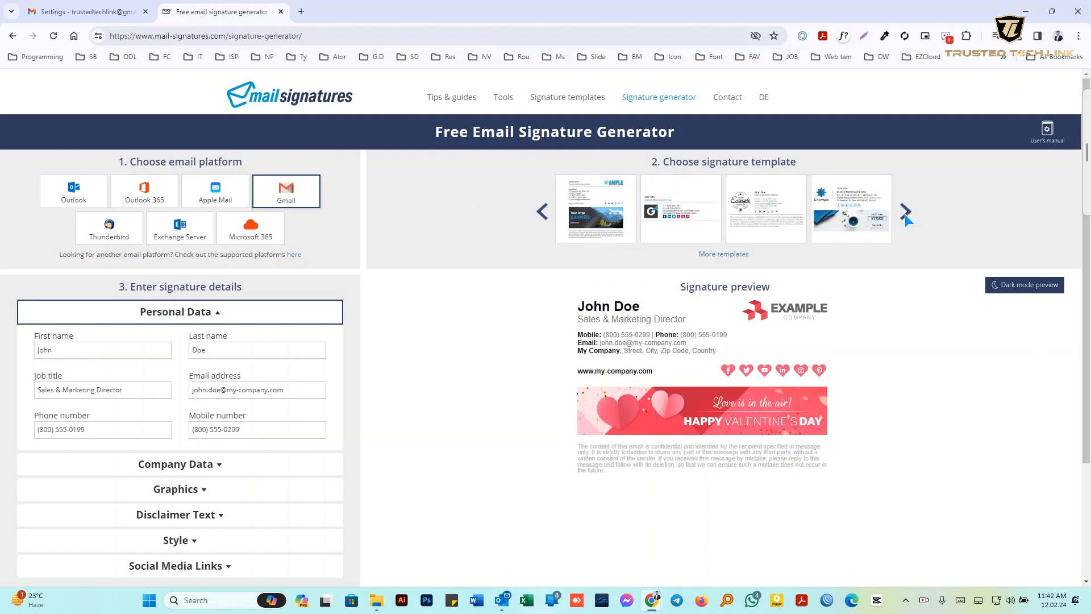
{"action": "left_click", "coordinate": [906, 213]}
{"action": "left_click", "coordinate": [906, 214]}
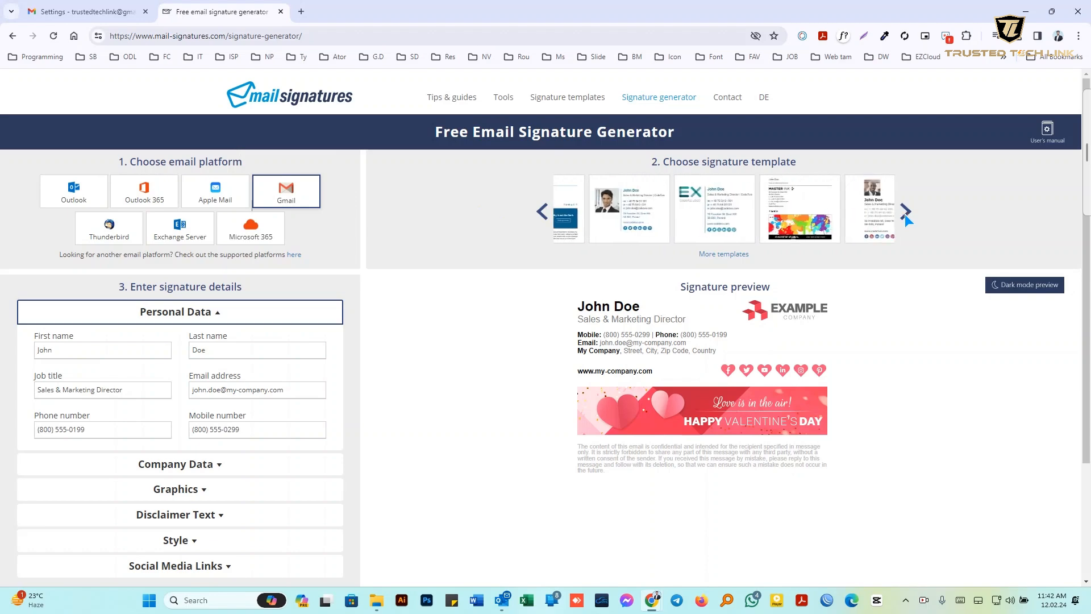
{"action": "left_click", "coordinate": [607, 207]}
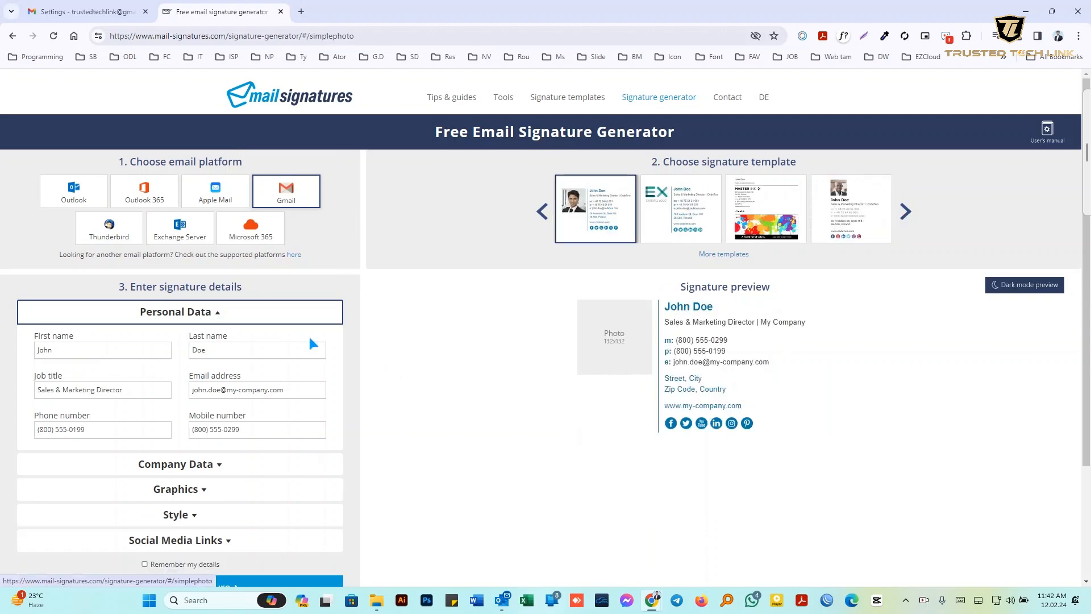
Replace the sample first and last name with the person's name and set job title Graphics Designer
{"action": "scroll", "coordinate": [68, 362], "scroll_direction": "down", "scroll_amount": 2}
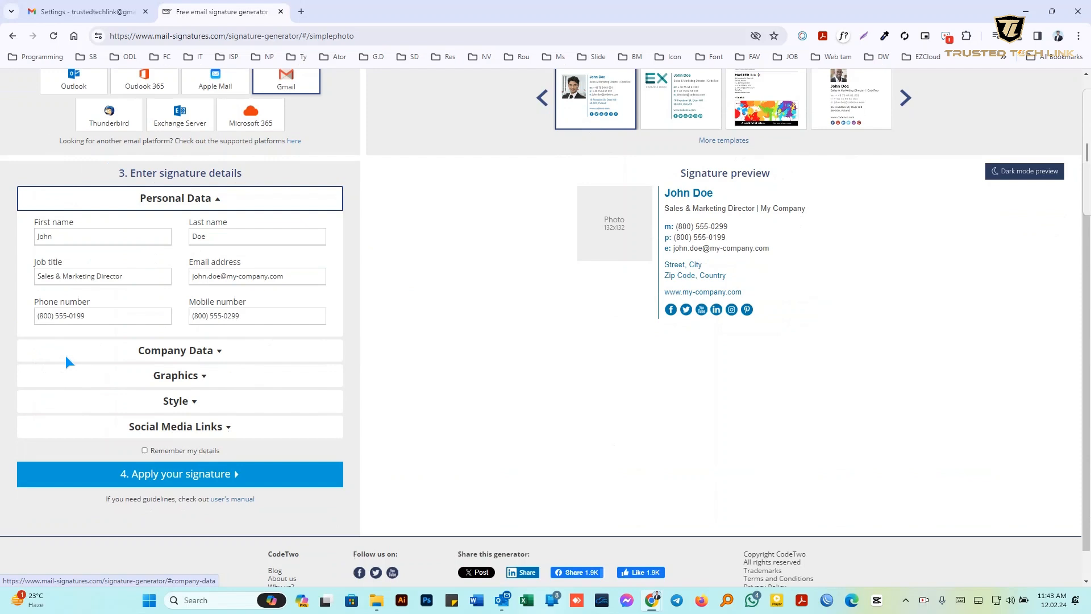
{"action": "double_click", "coordinate": [75, 237]}
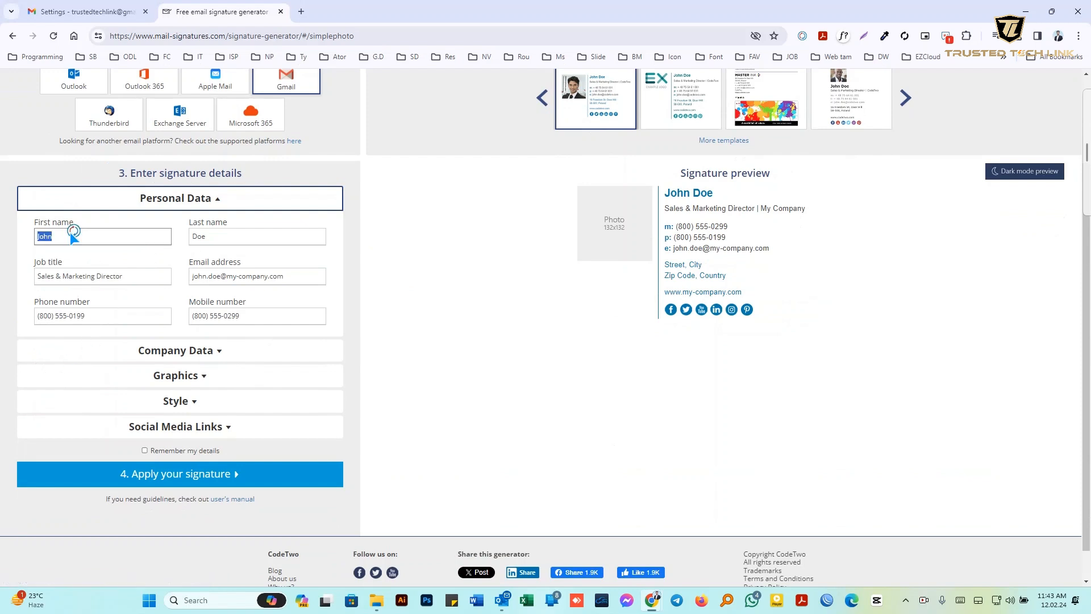
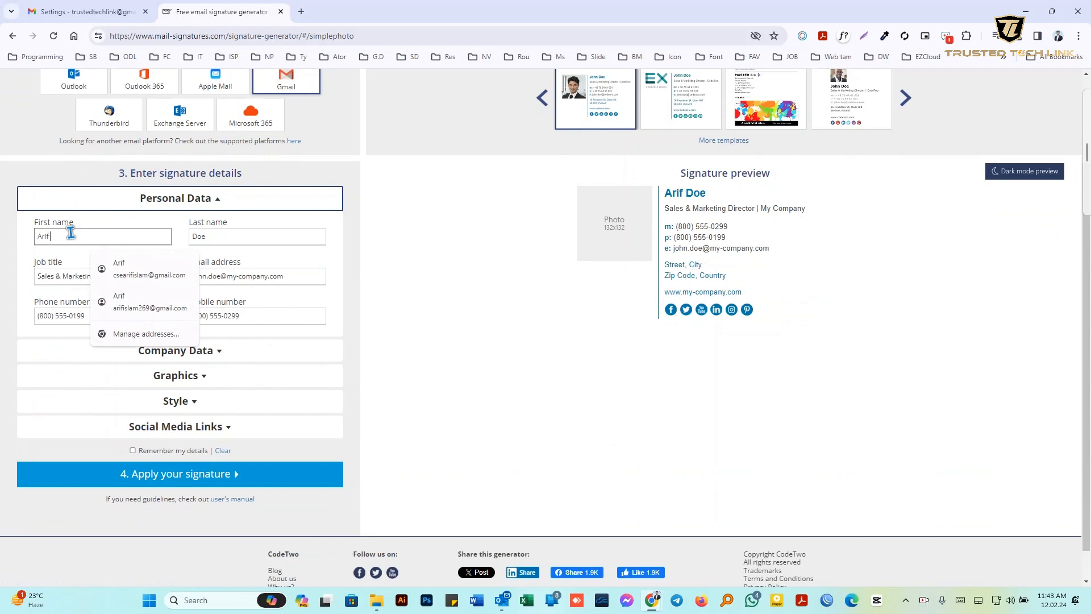
{"action": "key", "text": "Tab"}
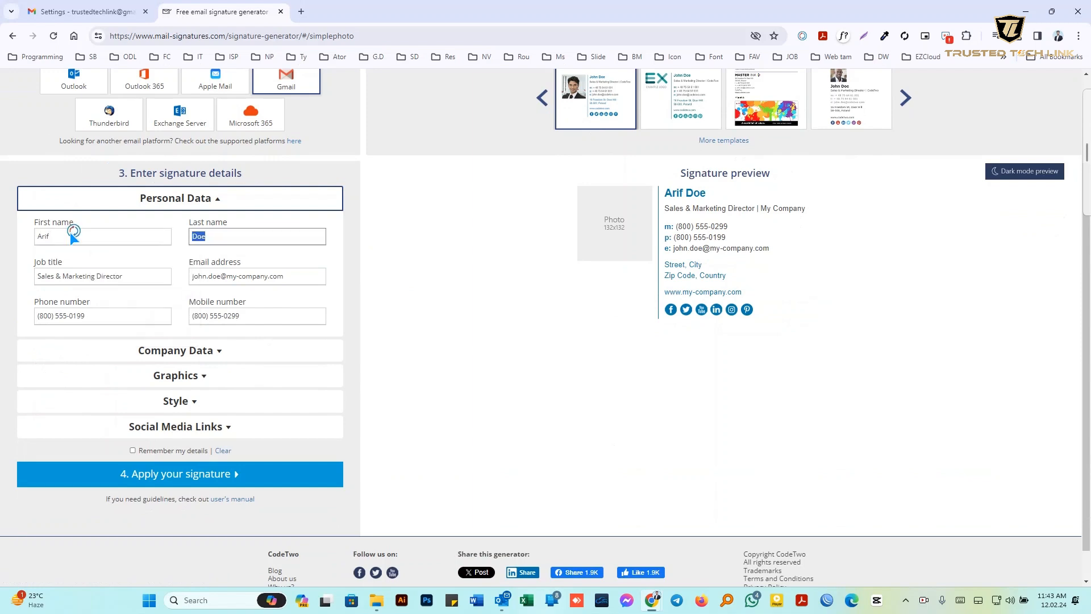
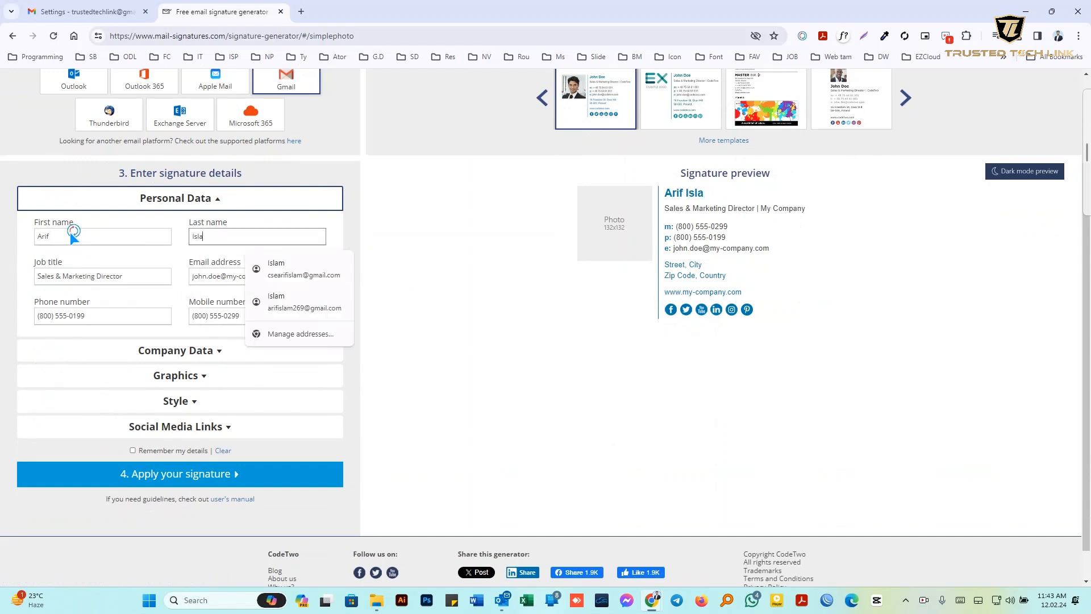
{"action": "triple_click", "coordinate": [131, 277]}
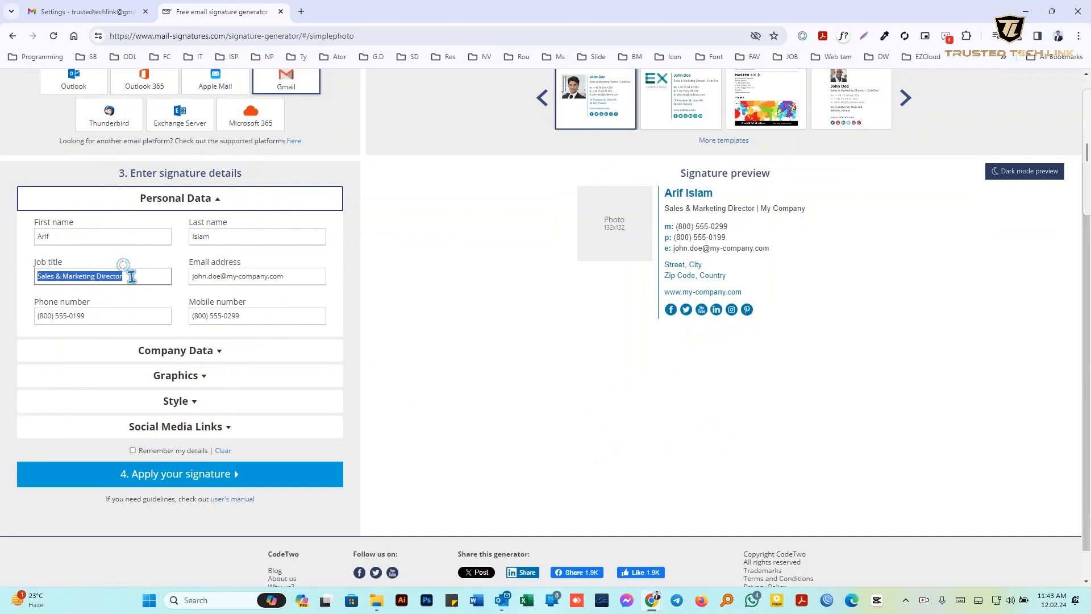
{"action": "type", "text": "Grap"}
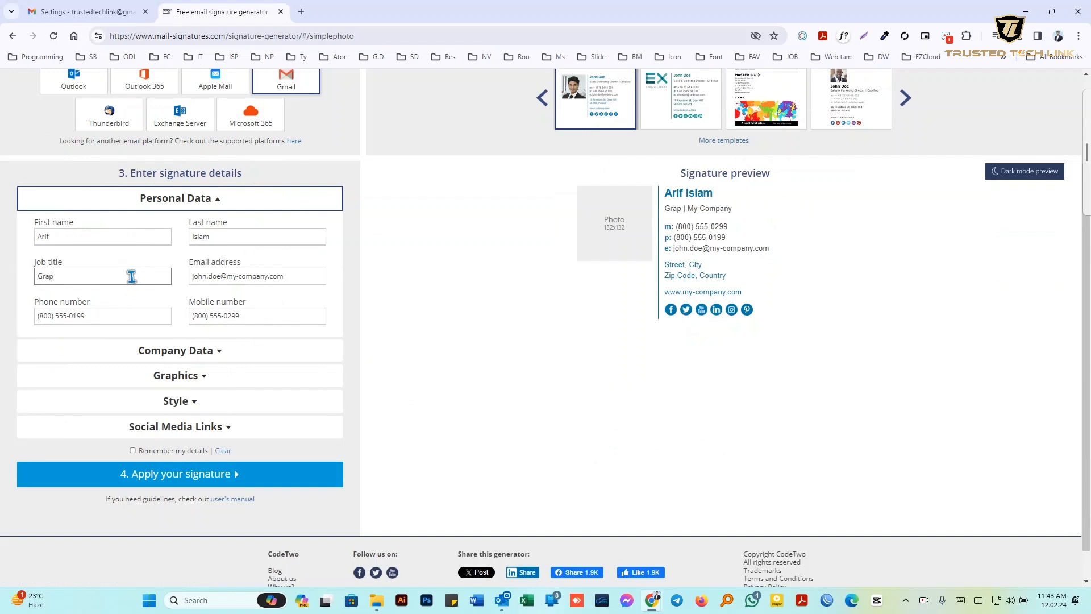
{"action": "type", "text": "hics Designer"}
Enter the business e-mail address from the suggestion and type the contact's phone number
{"action": "triple_click", "coordinate": [292, 277]}
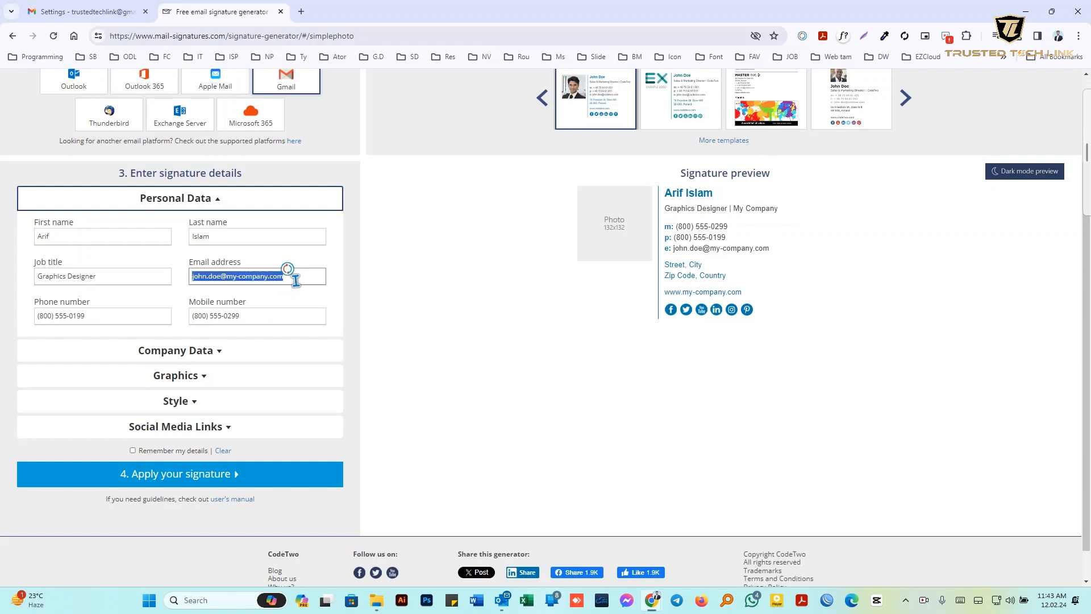
{"action": "type", "text": "trus"}
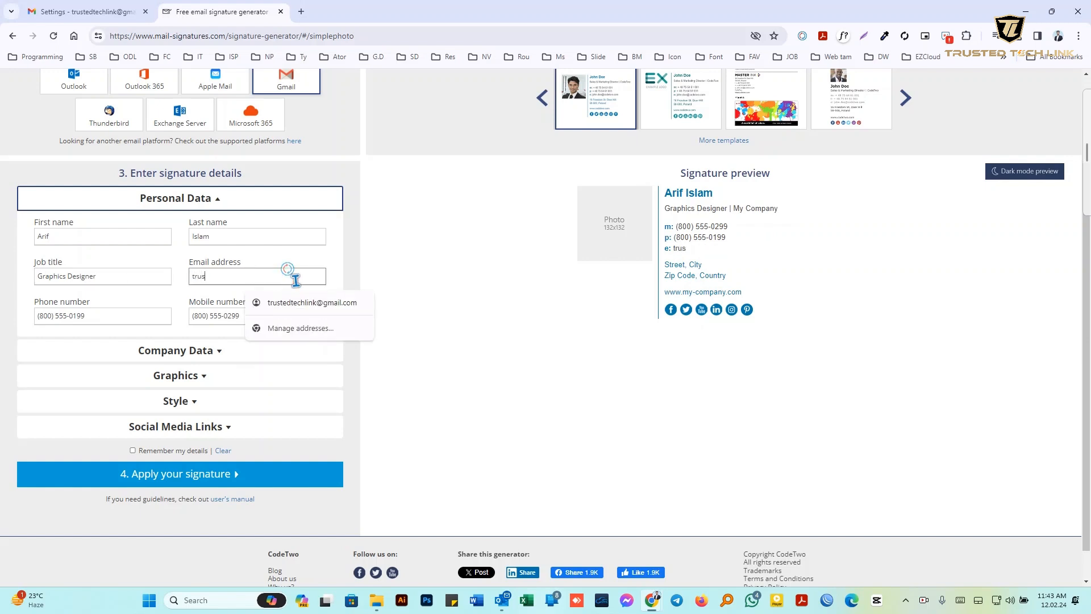
{"action": "left_click", "coordinate": [318, 304]}
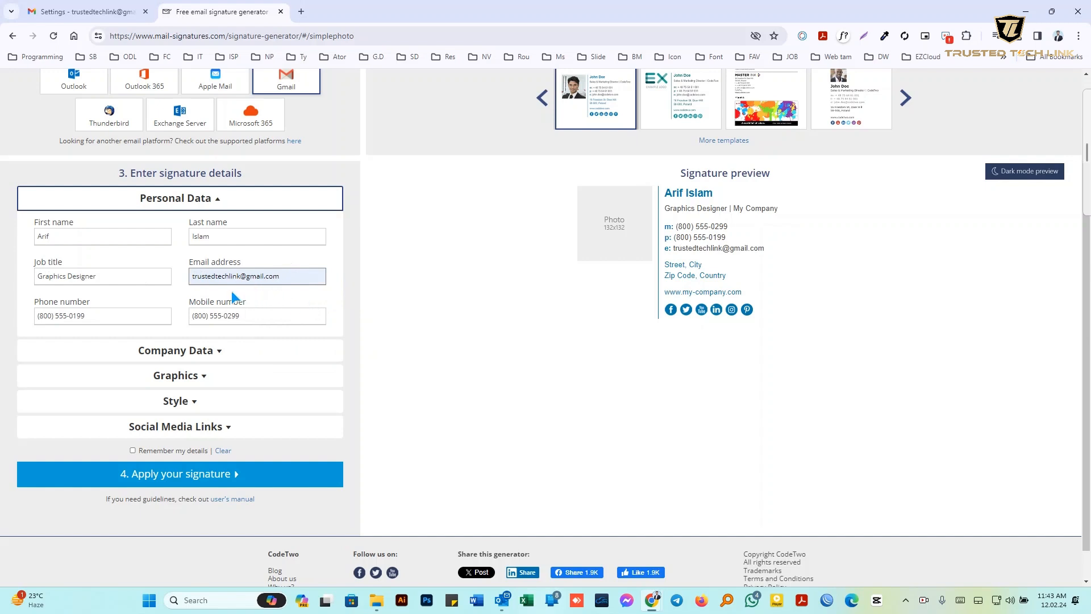
{"action": "triple_click", "coordinate": [116, 318]}
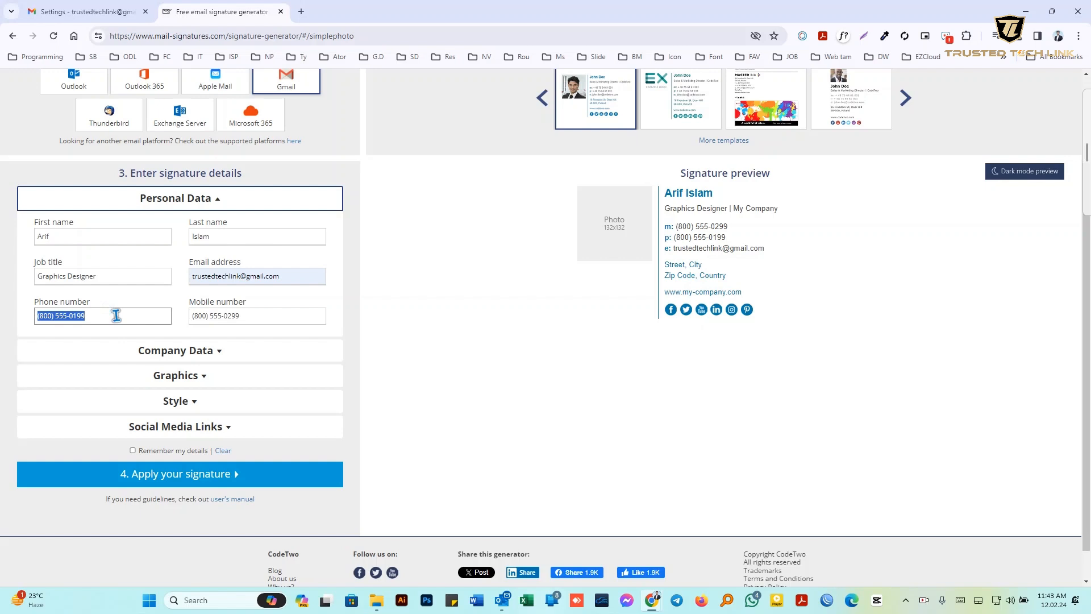
{"action": "type", "text": "012"}
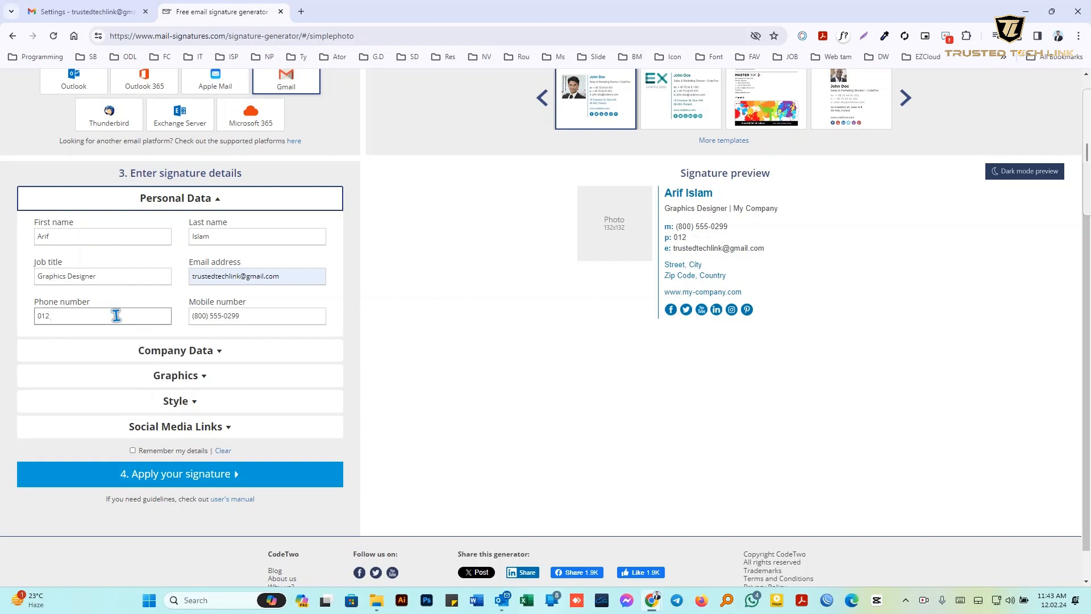
{"action": "type", "text": " 345 789"}
Clear the sample mobile number and move the entered number from Phone into Mobile number
{"action": "triple_click", "coordinate": [241, 314]}
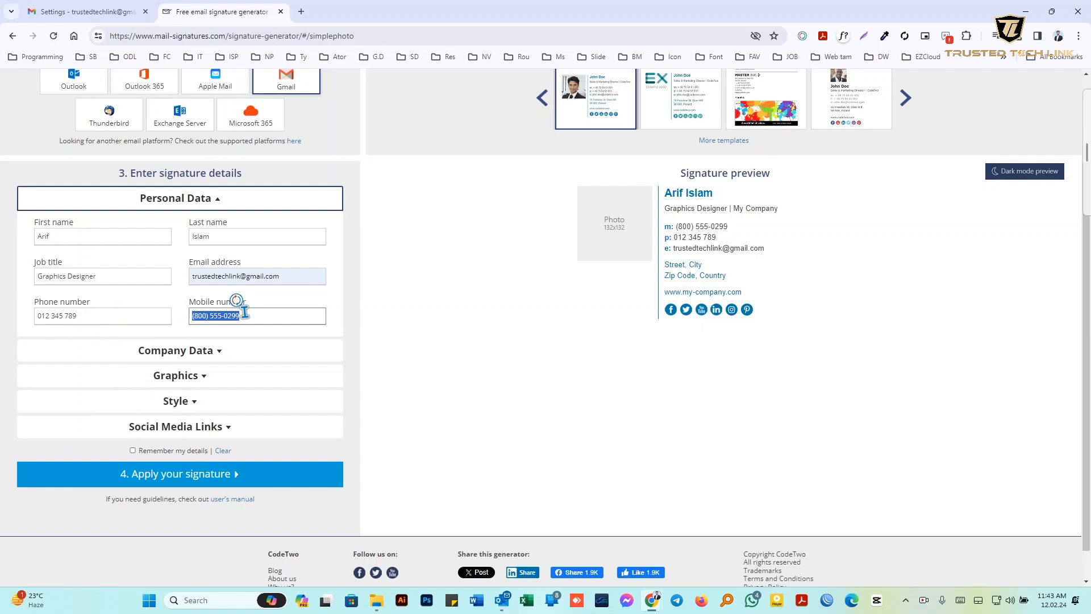
{"action": "key", "text": "BackSpace"}
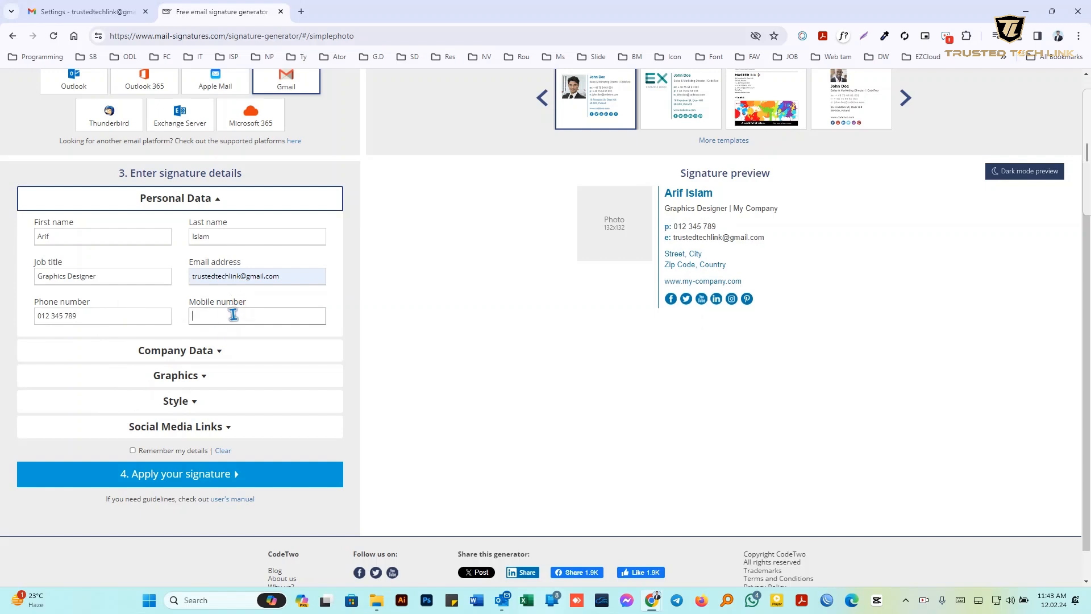
{"action": "triple_click", "coordinate": [111, 316]}
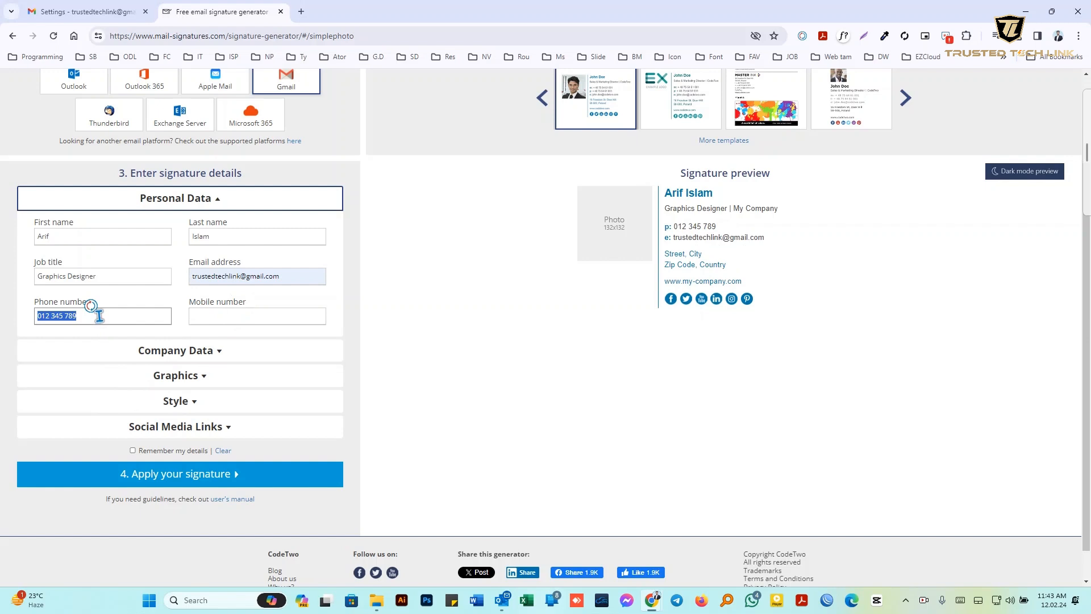
{"action": "key", "text": "ctrl+x"}
{"action": "left_click", "coordinate": [214, 316]}
{"action": "key", "text": "ctrl+v"}
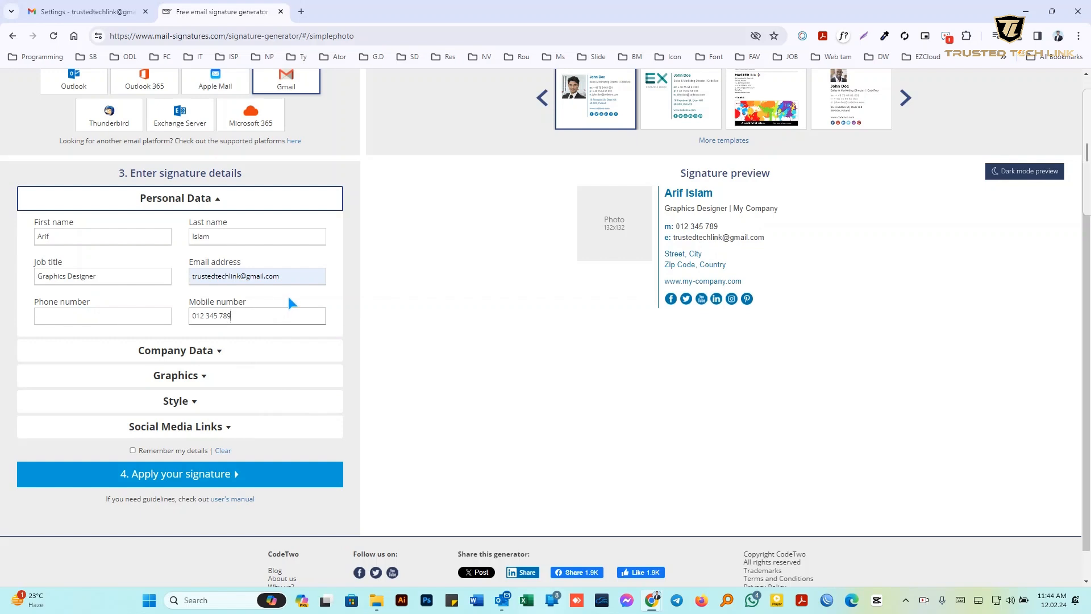
{"action": "key", "text": "ctrl+a"}
{"action": "left_click", "coordinate": [210, 350]}
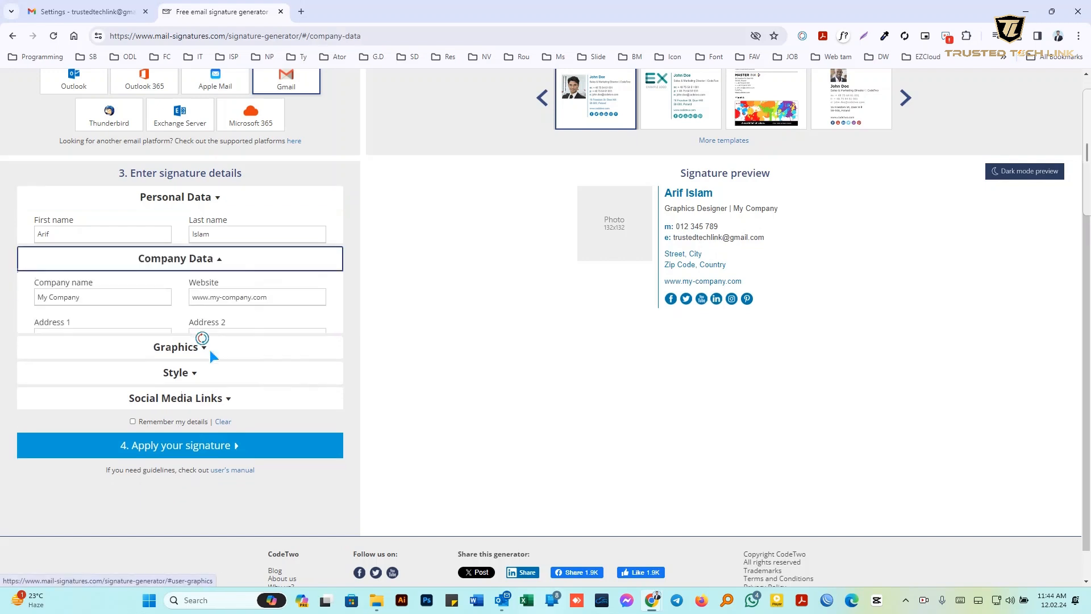
{"action": "triple_click", "coordinate": [108, 259]}
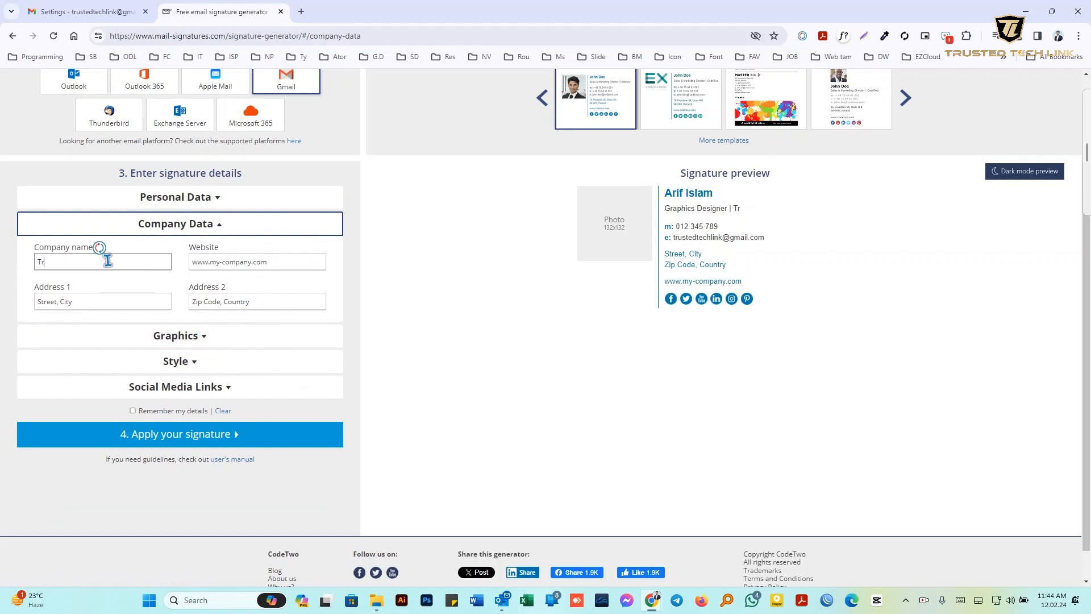
{"action": "type", "text": "Te"}
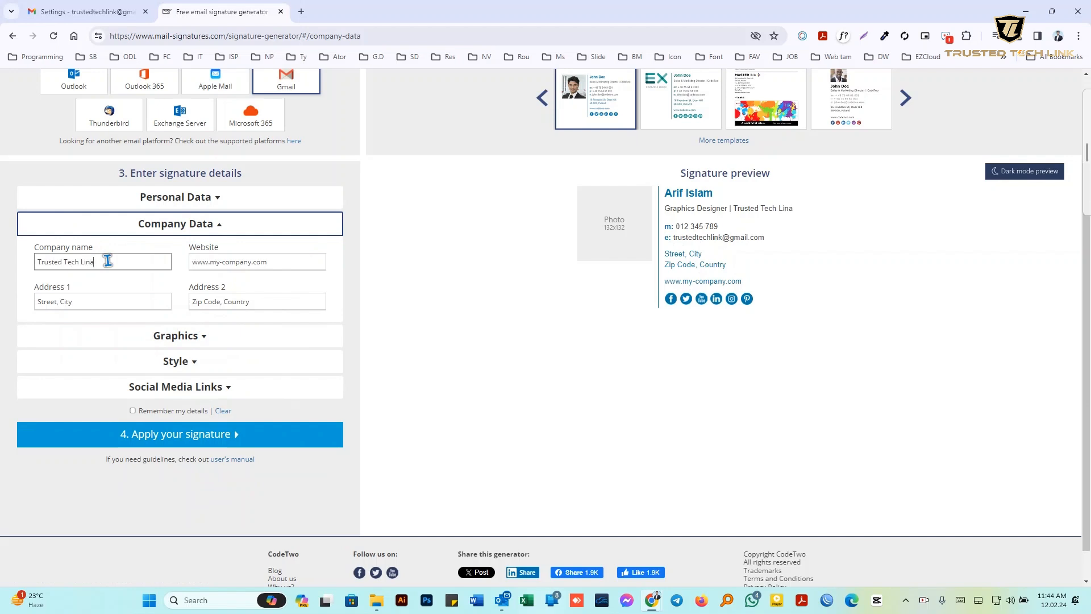
{"action": "type", "text": "ch Link"}
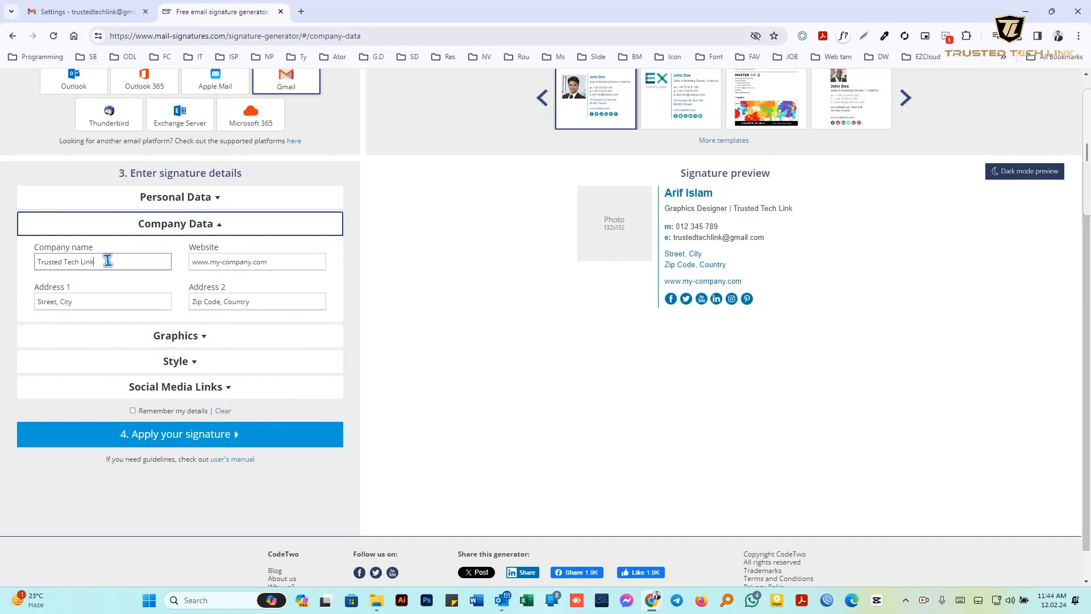
{"action": "left_click", "coordinate": [251, 260]}
{"action": "left_click", "coordinate": [253, 266]}
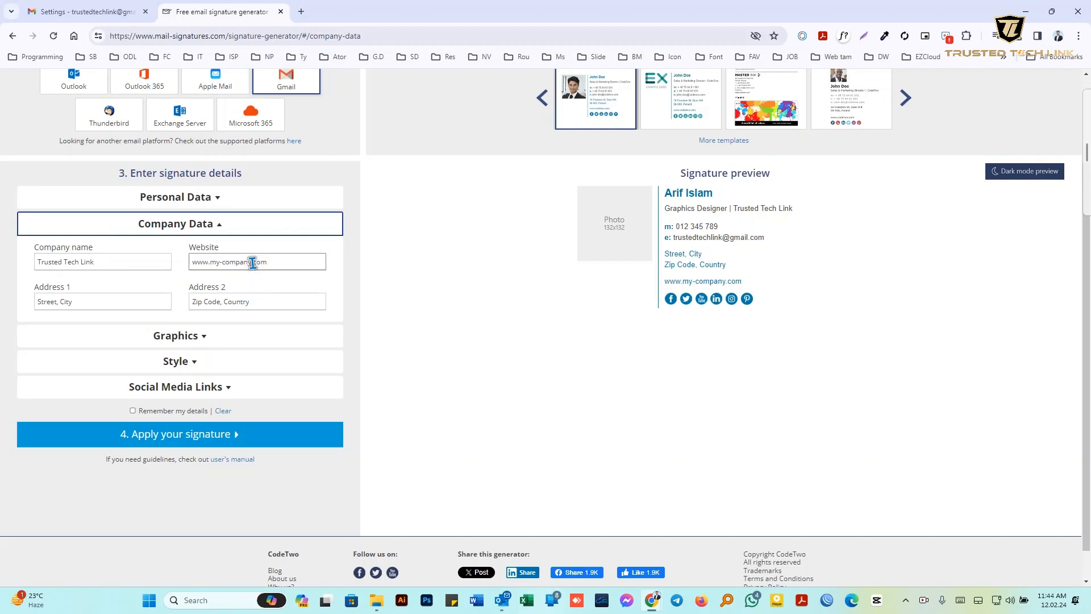
{"action": "key", "text": "BackSpace"}
{"action": "key", "text": "BackSpace"}
{"action": "key", "text": "BackSpace"}
{"action": "key", "text": "BackSpace"}
{"action": "key", "text": "BackSpace"}
{"action": "key", "text": "BackSpace"}
{"action": "key", "text": "BackSpace"}
{"action": "key", "text": "BackSpace"}
{"action": "key", "text": "BackSpace"}
{"action": "key", "text": "BackSpace"}
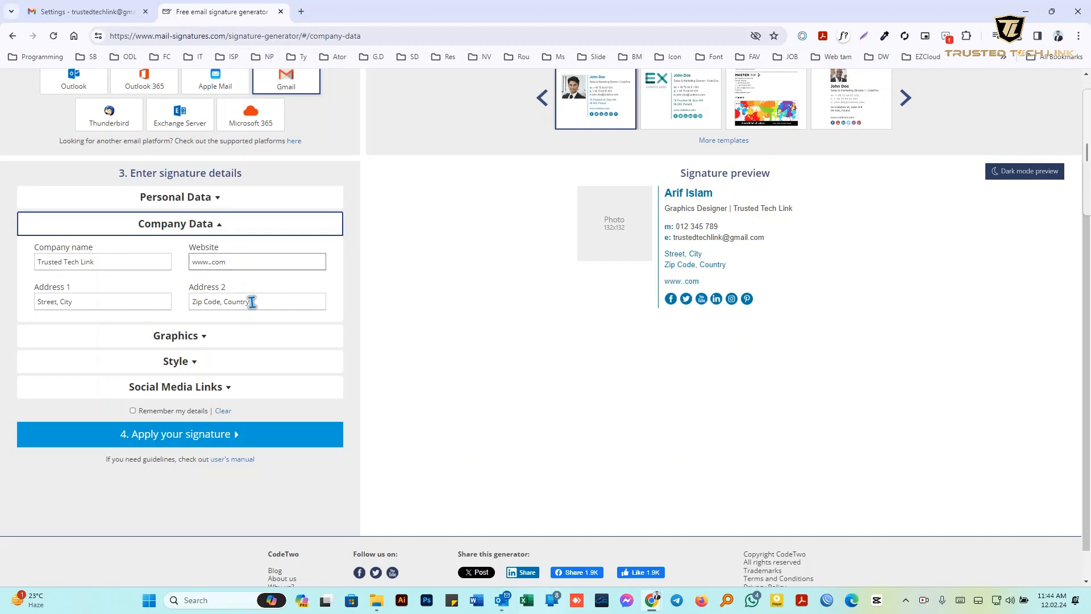
{"action": "type", "text": "trustedtechlink"}
Replace Address 1 and Address 2 with the company's two-line address
{"action": "triple_click", "coordinate": [252, 301]}
{"action": "triple_click", "coordinate": [110, 301]}
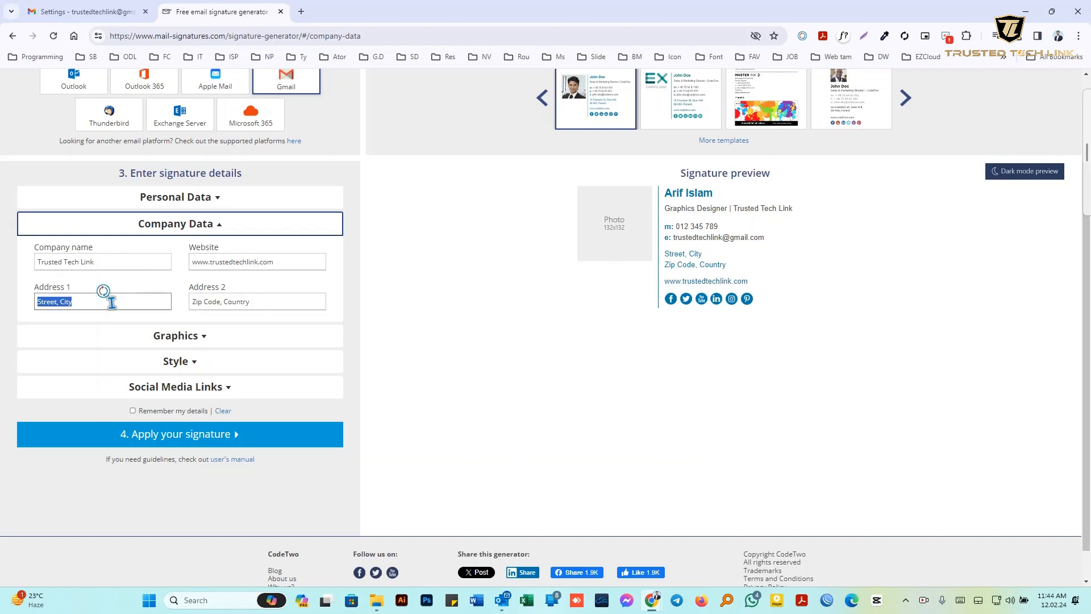
{"action": "type", "text": "Ba"}
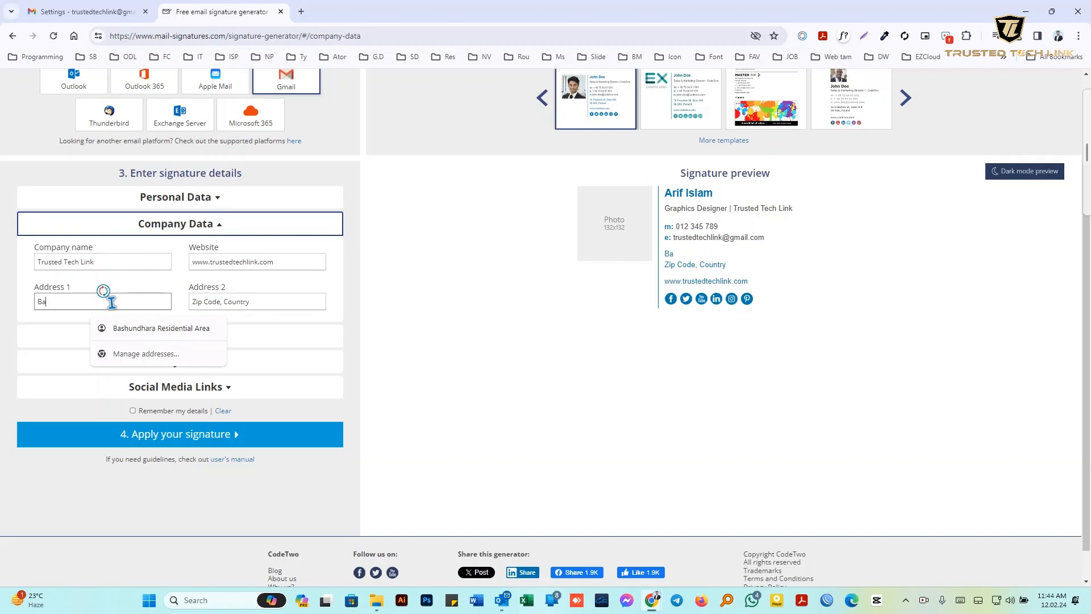
{"action": "type", "text": "shundhare"}
{"action": "key", "text": "BackSpace"}
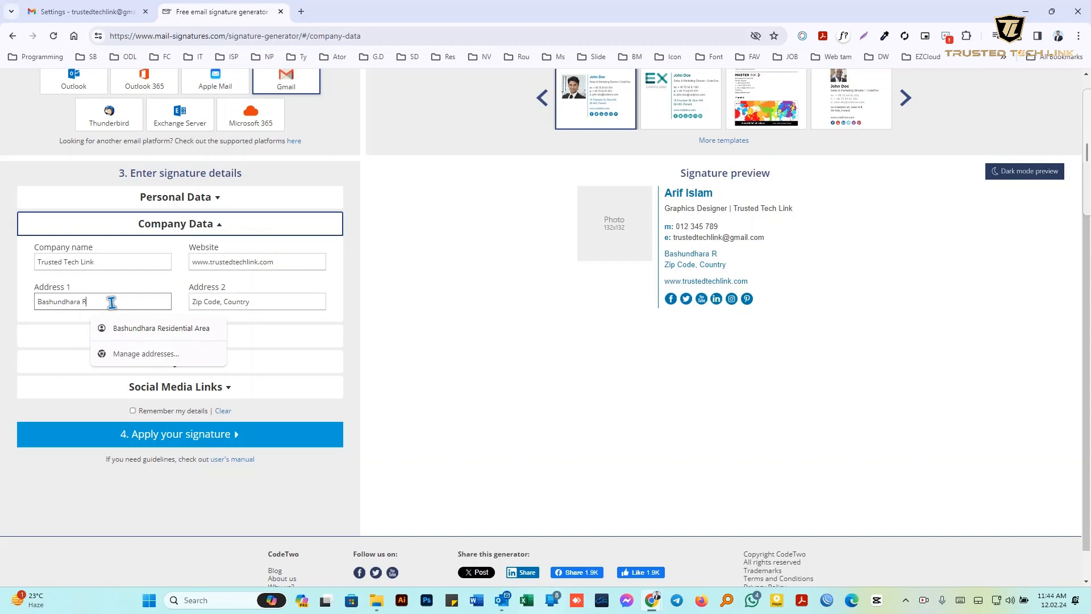
{"action": "type", "text": "a R/A"}
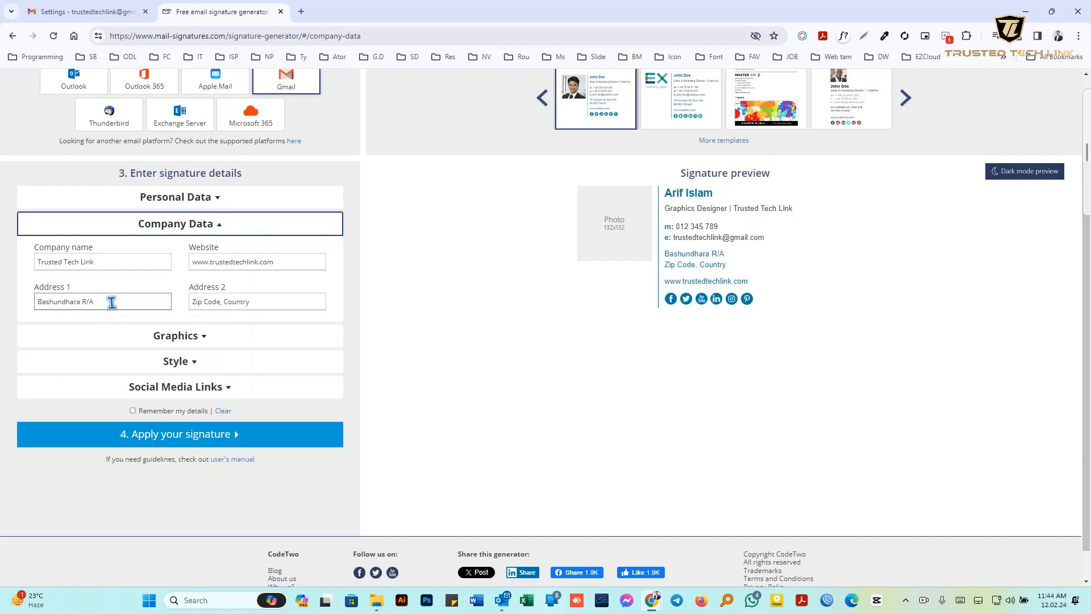
{"action": "triple_click", "coordinate": [259, 306]}
{"action": "type", "text": "Dhaka, 1229, Bangladesh"}
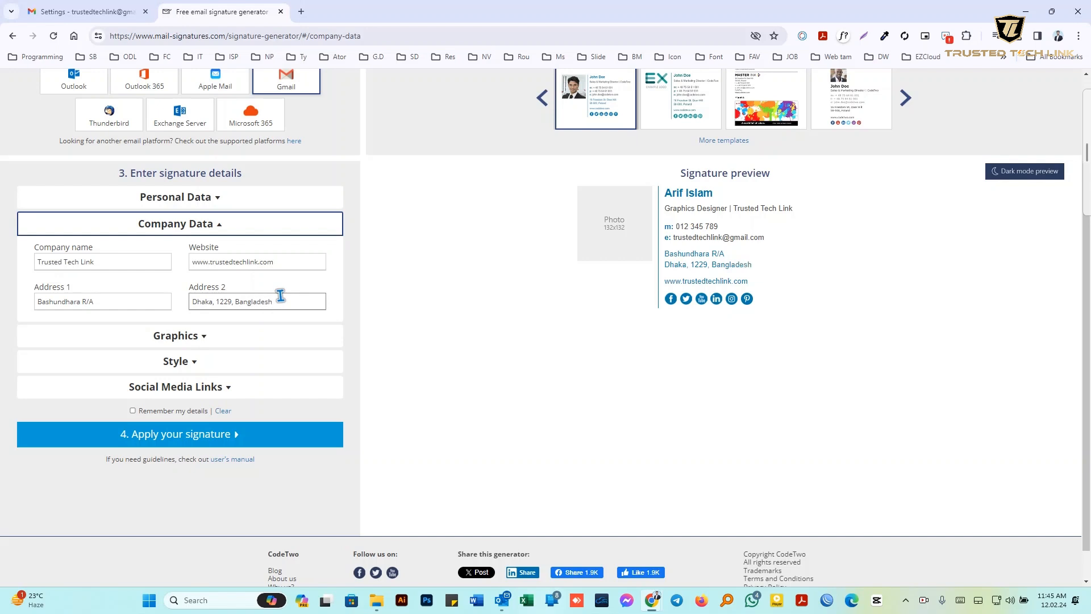
{"action": "left_click", "coordinate": [365, 301]}
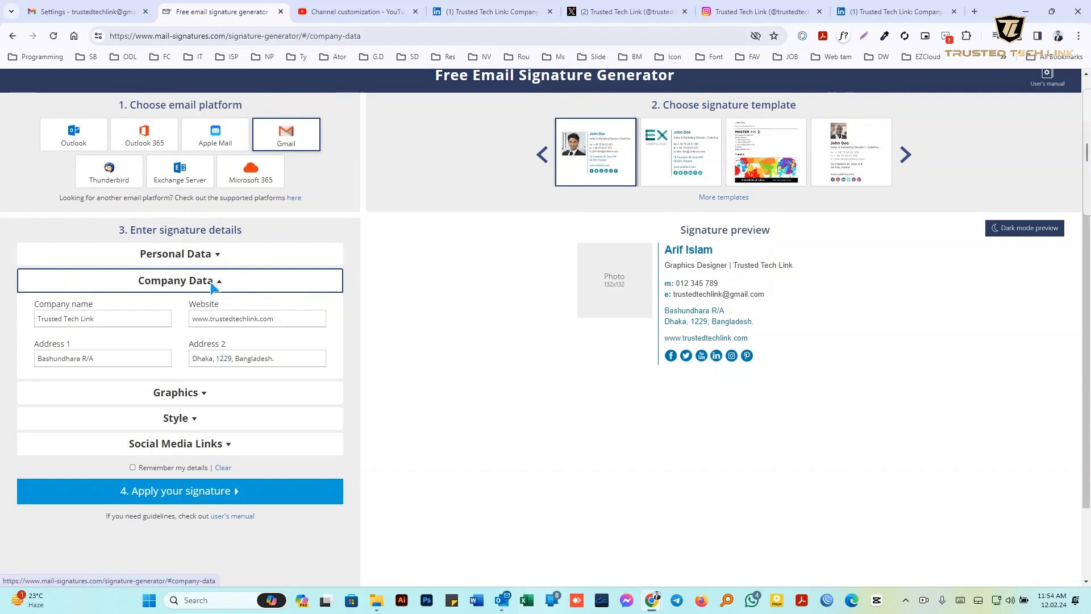
Expand Graphics to select the default photo URL, then return to the Gmail settings tab
{"action": "left_click", "coordinate": [176, 393]}
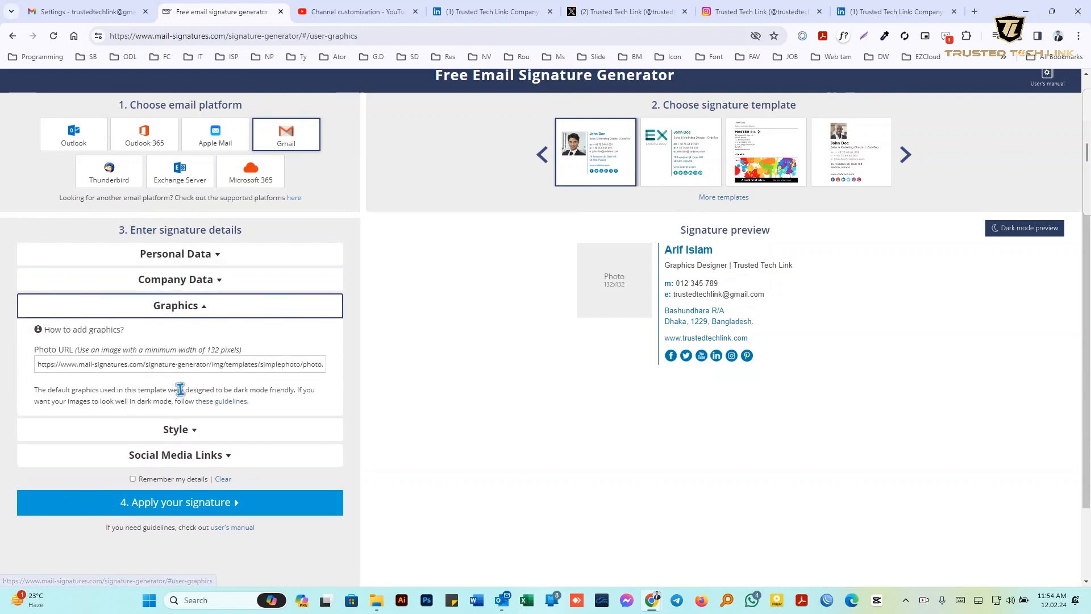
{"action": "triple_click", "coordinate": [83, 363]}
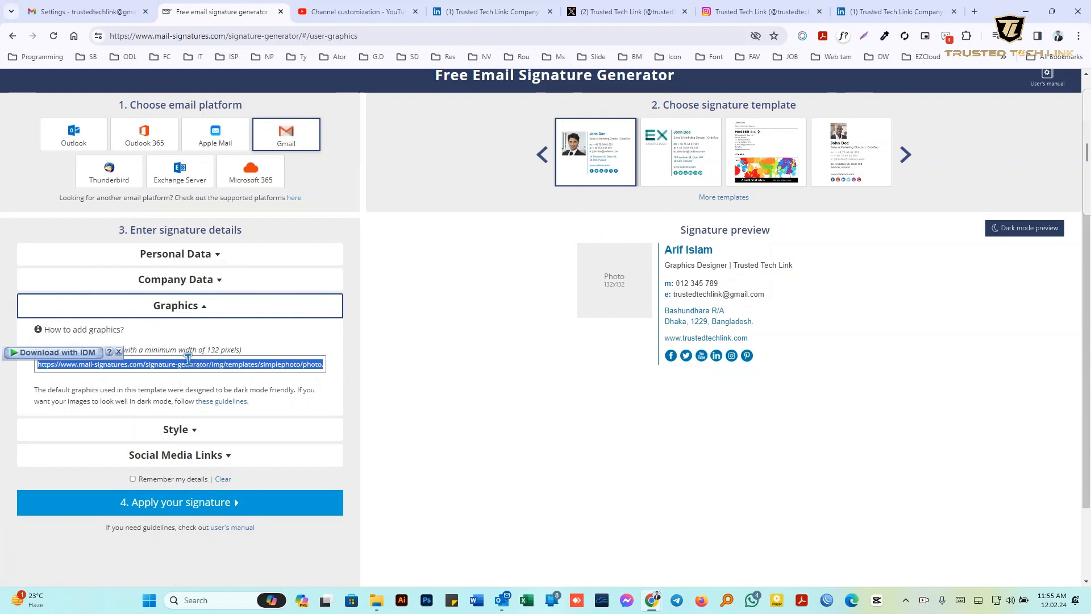
{"action": "left_click", "coordinate": [99, 10]}
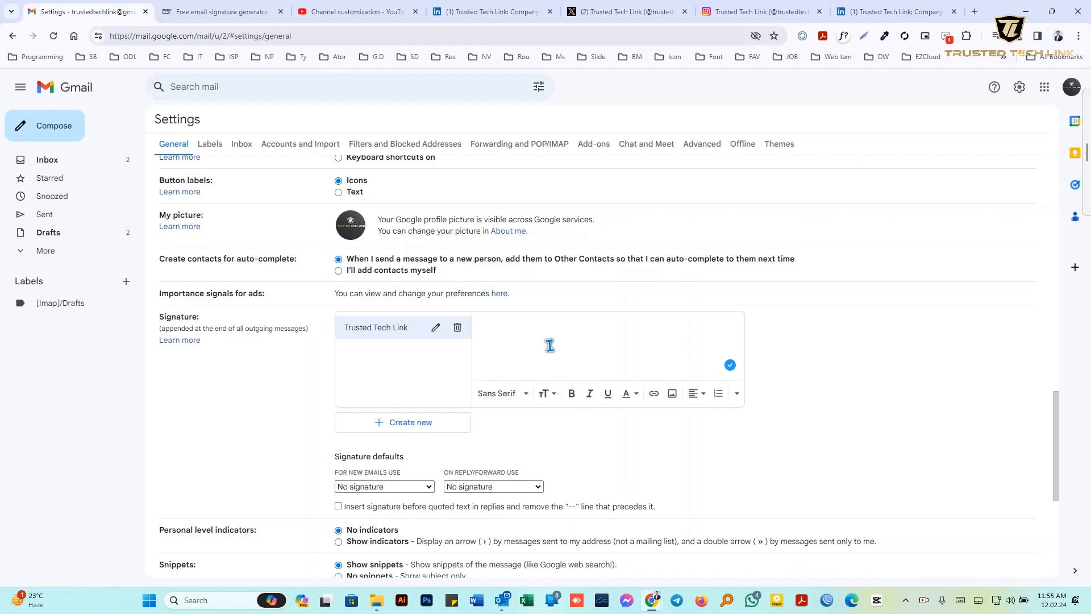
Scroll up through Gmail's Trusted Tech Link signature settings
{"action": "scroll", "coordinate": [549, 346], "scroll_direction": "up", "scroll_amount": 1}
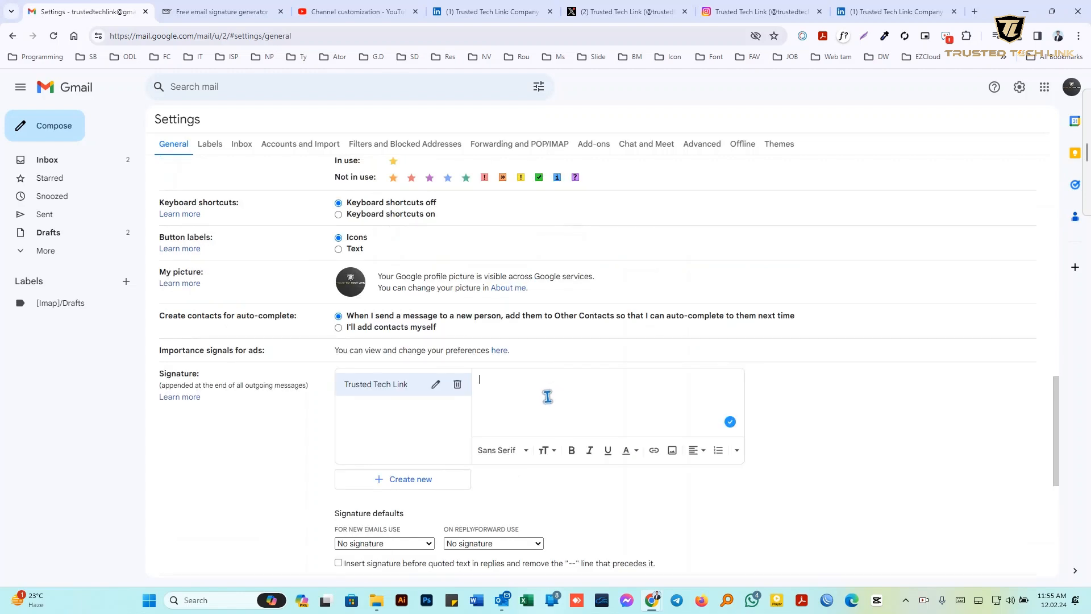
Search 'profile pic maker', open PFPMaker, and upload the suited portrait photo
{"action": "left_click", "coordinate": [975, 11]}
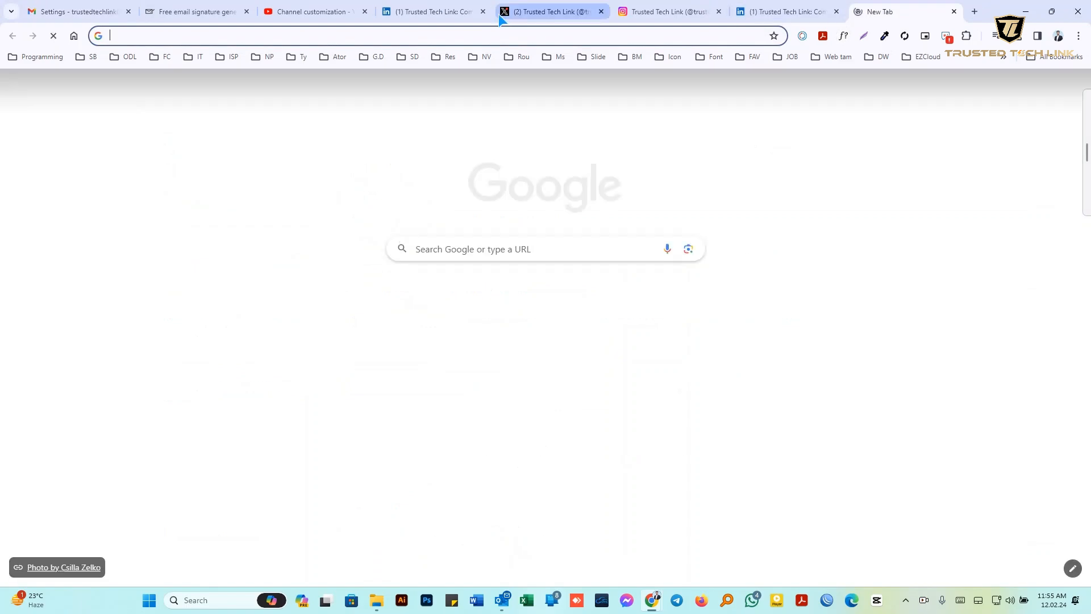
{"action": "left_click", "coordinate": [458, 35]}
{"action": "type", "text": "p"}
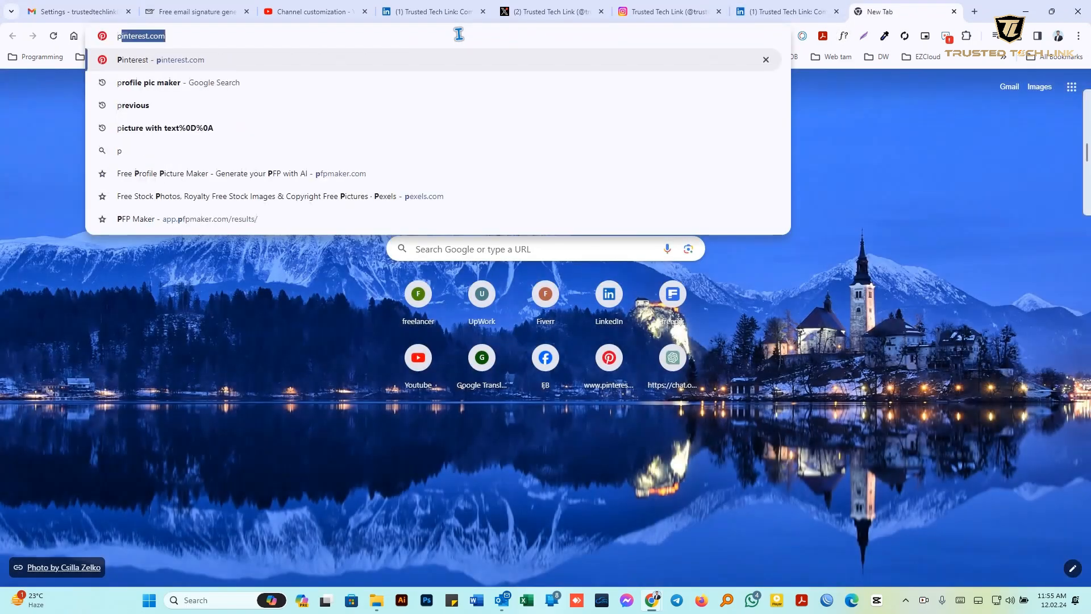
{"action": "type", "text": "rofile"}
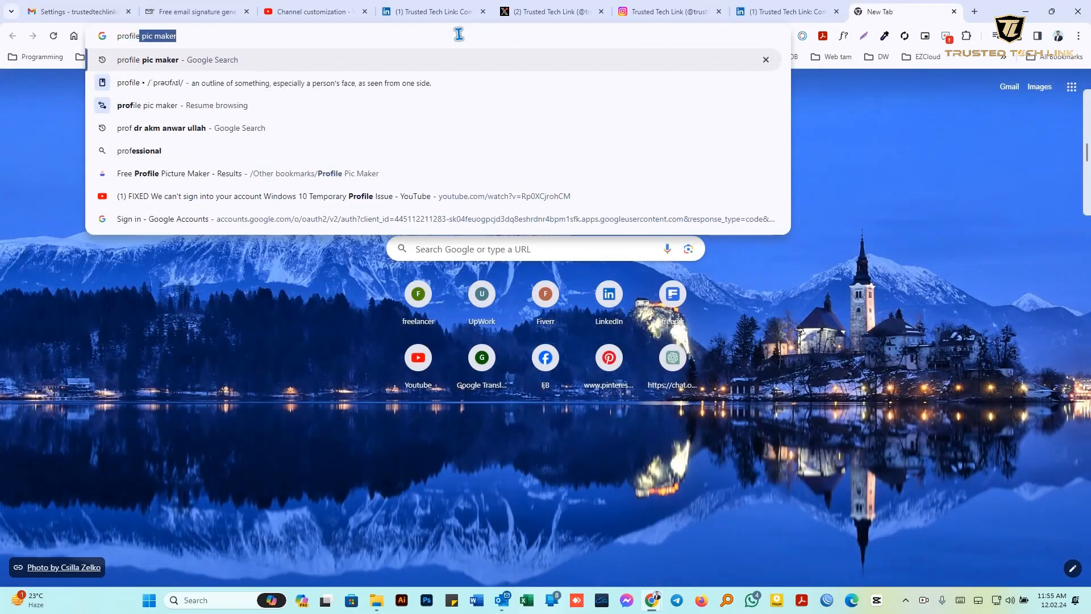
{"action": "type", "text": " pic make"}
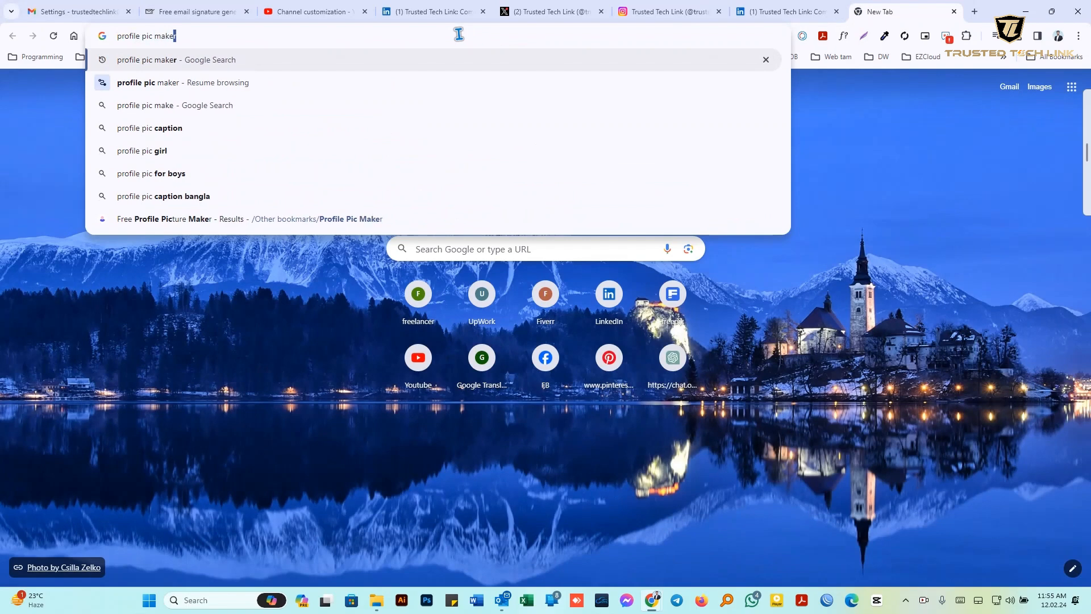
{"action": "type", "text": "r"}
{"action": "key", "text": "Return"}
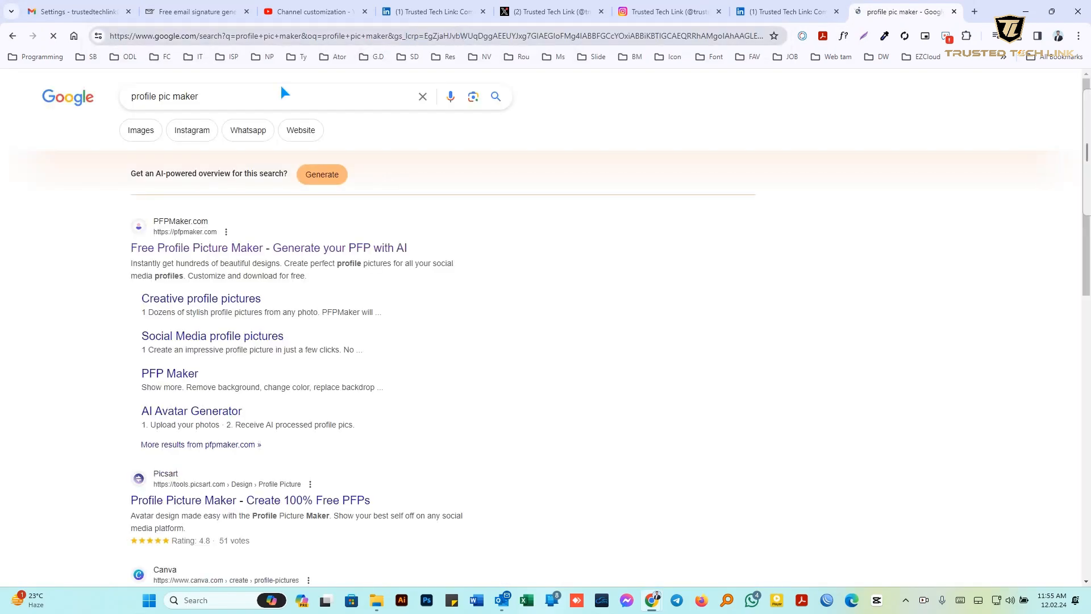
{"action": "left_click", "coordinate": [171, 250]}
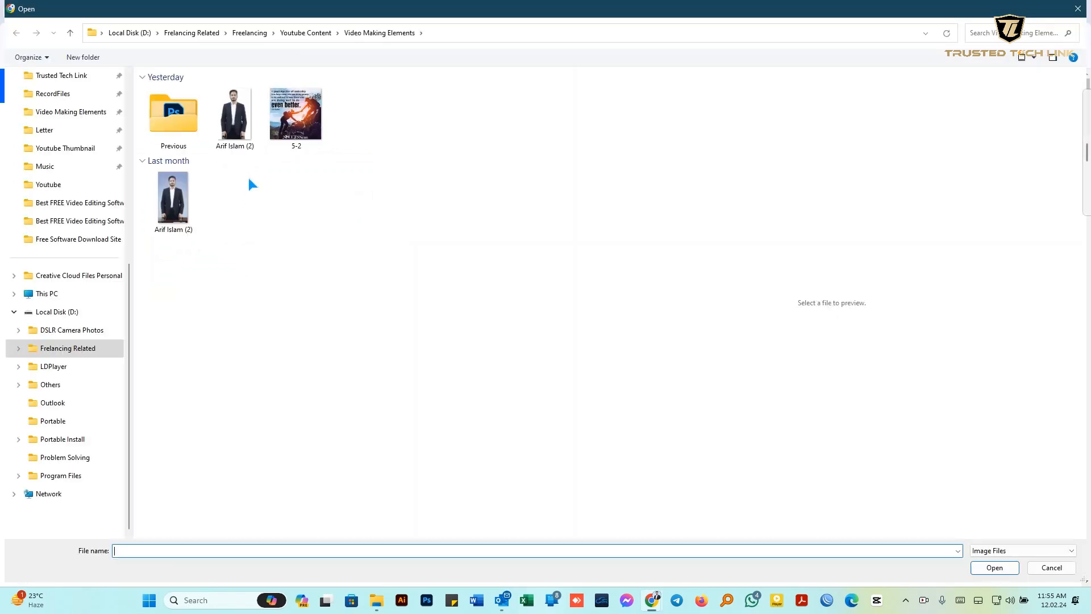
{"action": "double_click", "coordinate": [168, 206]}
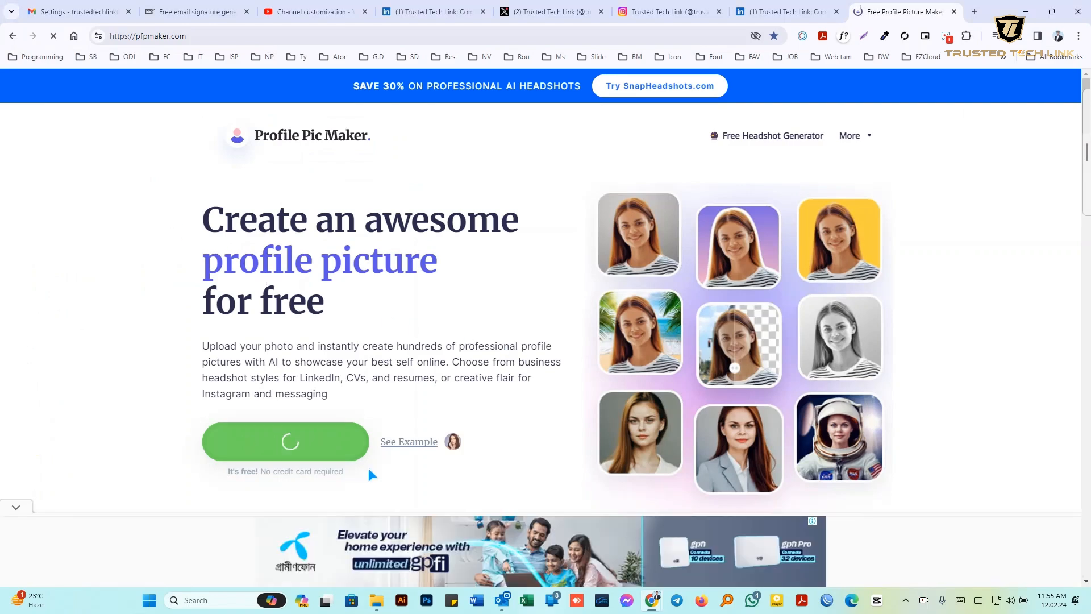
{"action": "scroll", "coordinate": [373, 444], "scroll_direction": "down", "scroll_amount": 2}
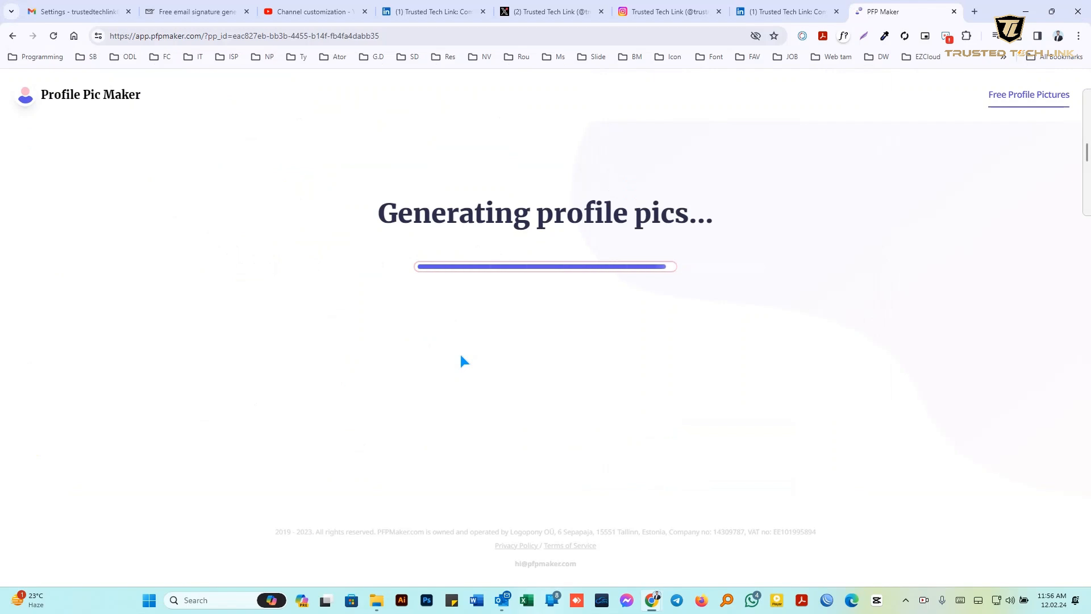
Scale the portrait up to 1.3 and move it lower so head and shoulders fill each circle
{"action": "mouse_move", "coordinate": [336, 341]}
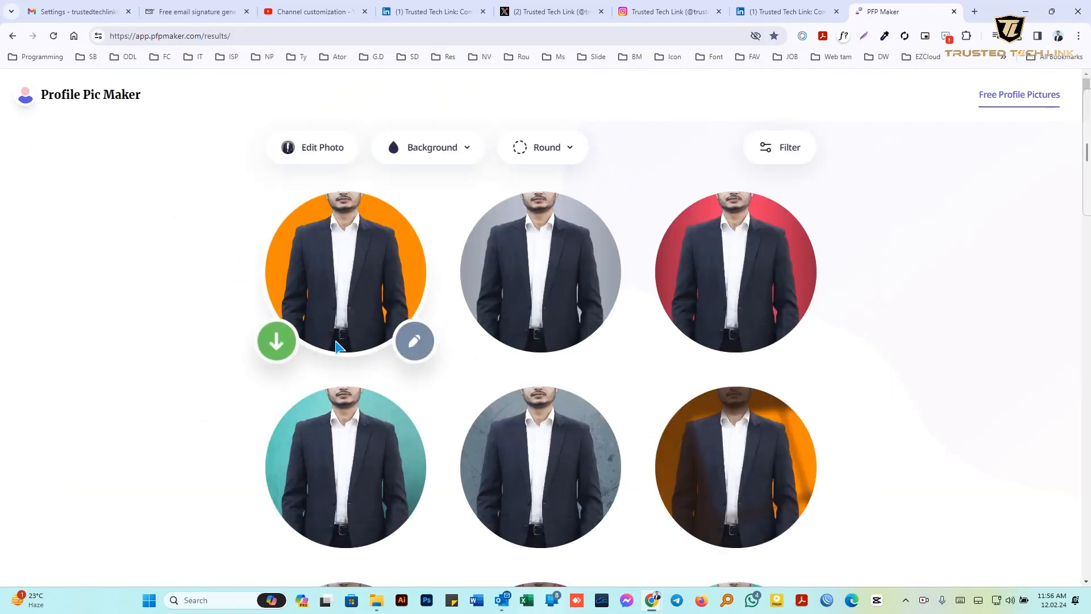
{"action": "left_click", "coordinate": [298, 149]}
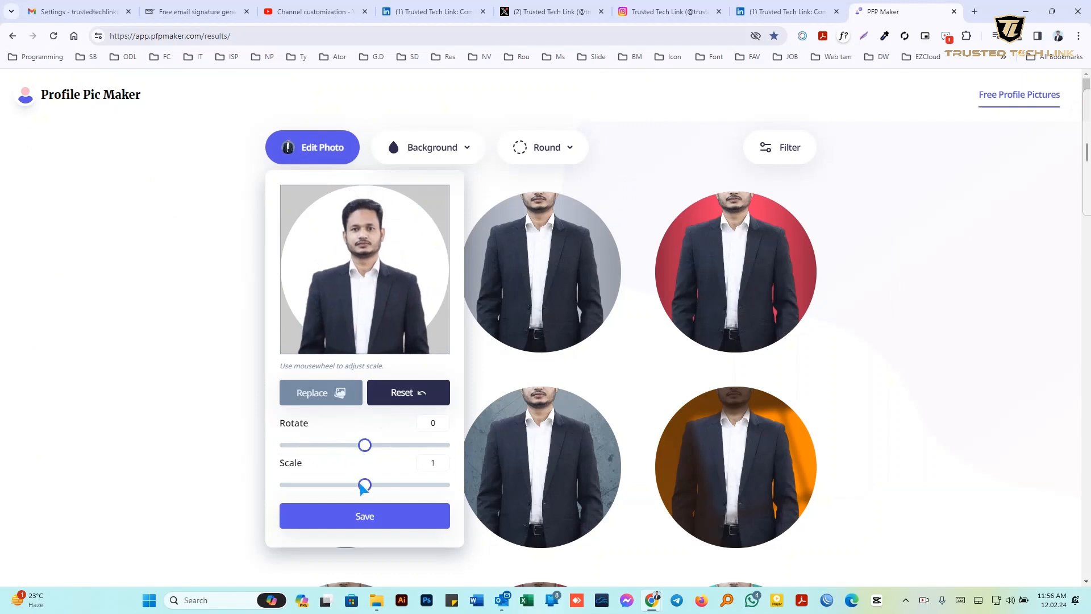
{"action": "left_click_drag", "start_coordinate": [365, 484], "coordinate": [376, 487]}
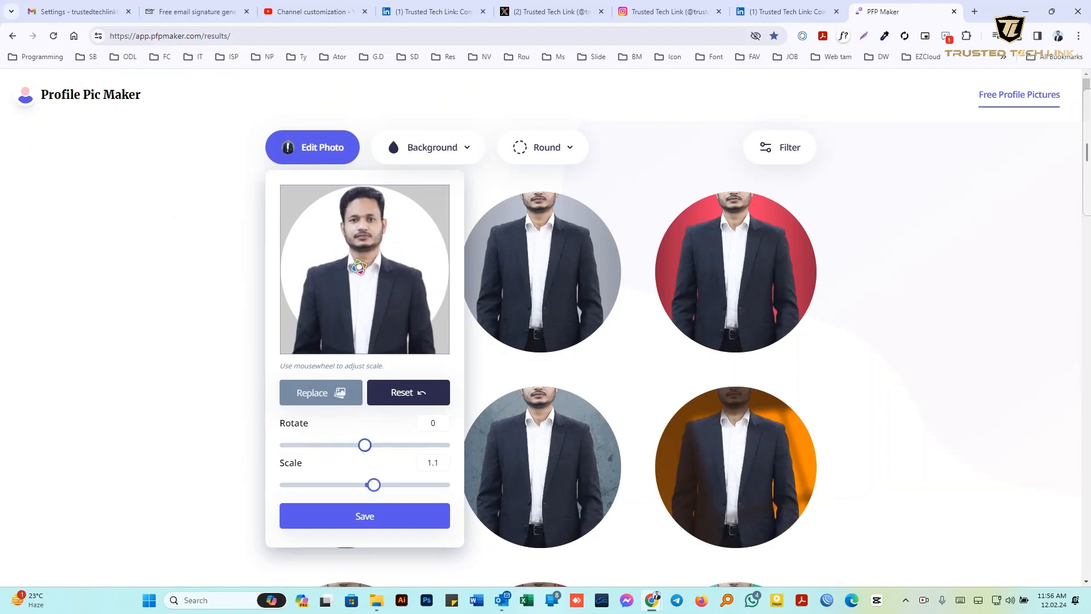
{"action": "left_click_drag", "start_coordinate": [357, 243], "coordinate": [359, 249]}
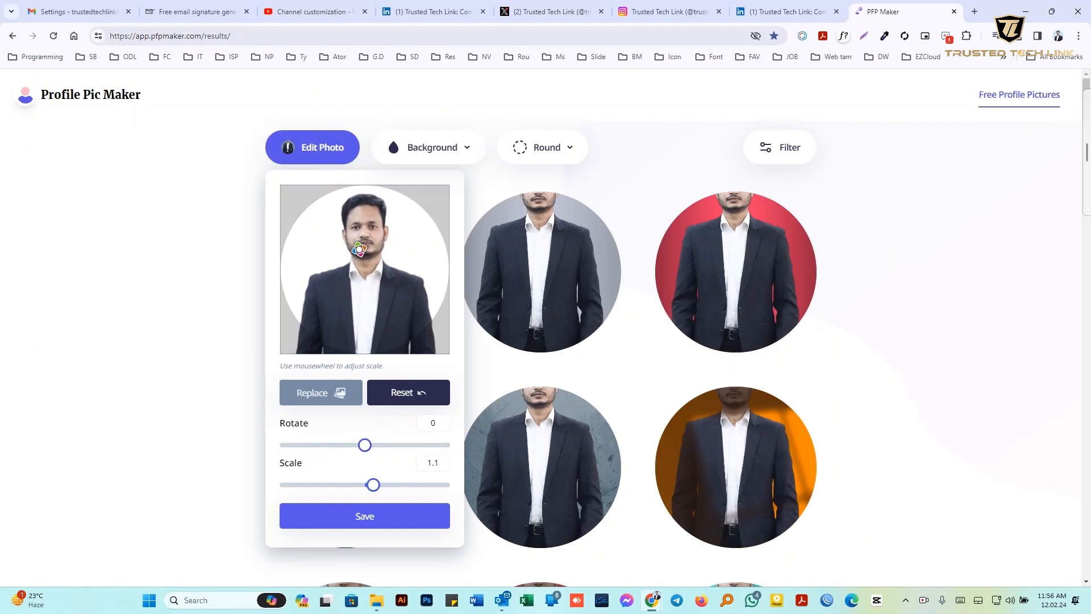
{"action": "left_click_drag", "start_coordinate": [373, 484], "coordinate": [391, 488]}
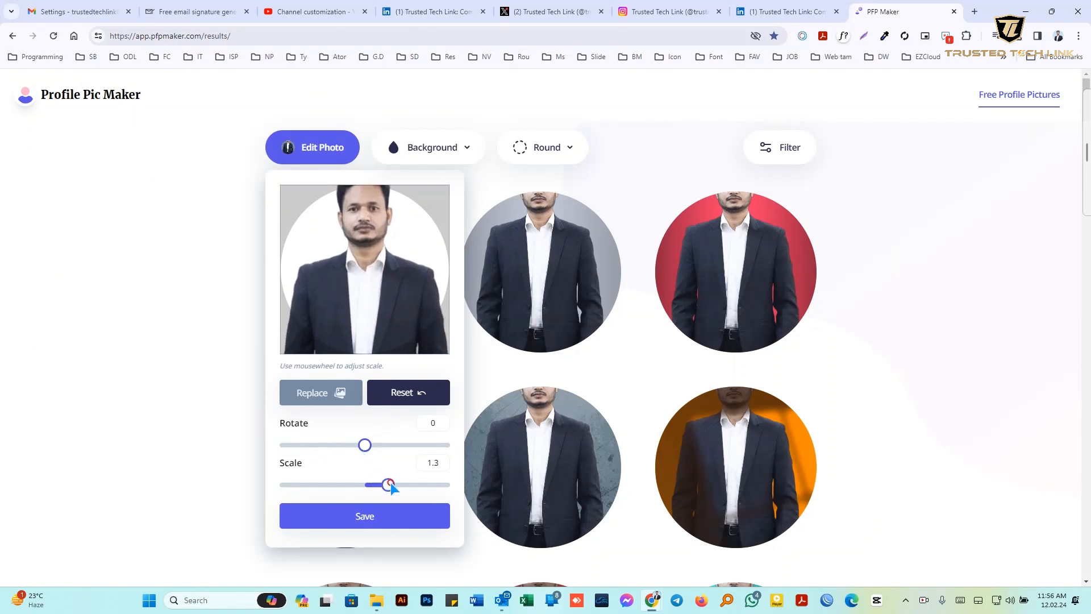
{"action": "left_click_drag", "start_coordinate": [368, 285], "coordinate": [370, 309]}
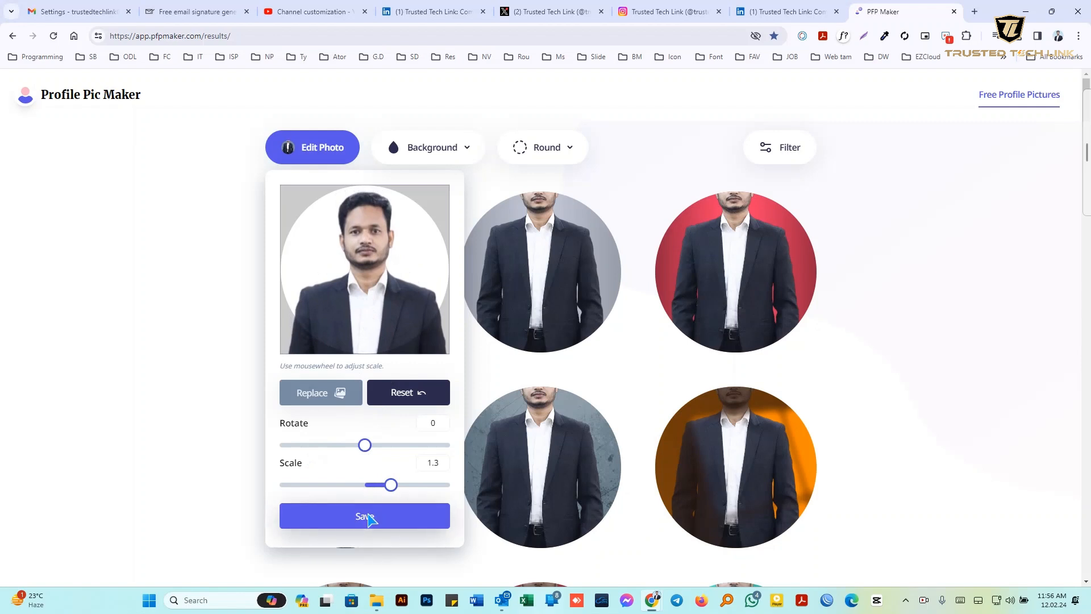
{"action": "left_click", "coordinate": [367, 517]}
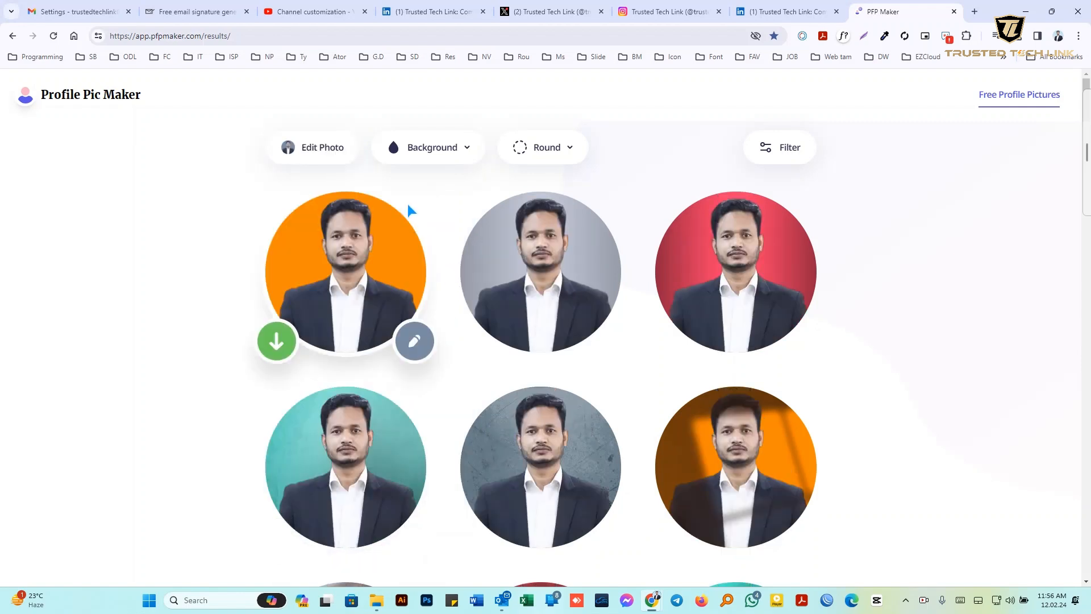
Try the Square picture shape, then switch all pictures back to Round
{"action": "left_click", "coordinate": [537, 149]}
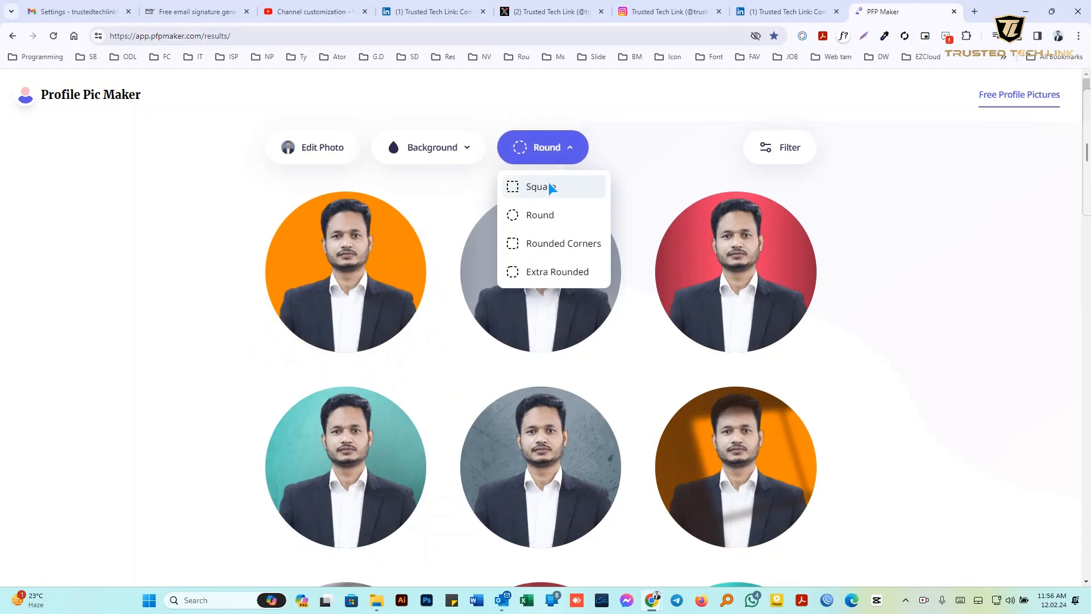
{"action": "left_click", "coordinate": [533, 190]}
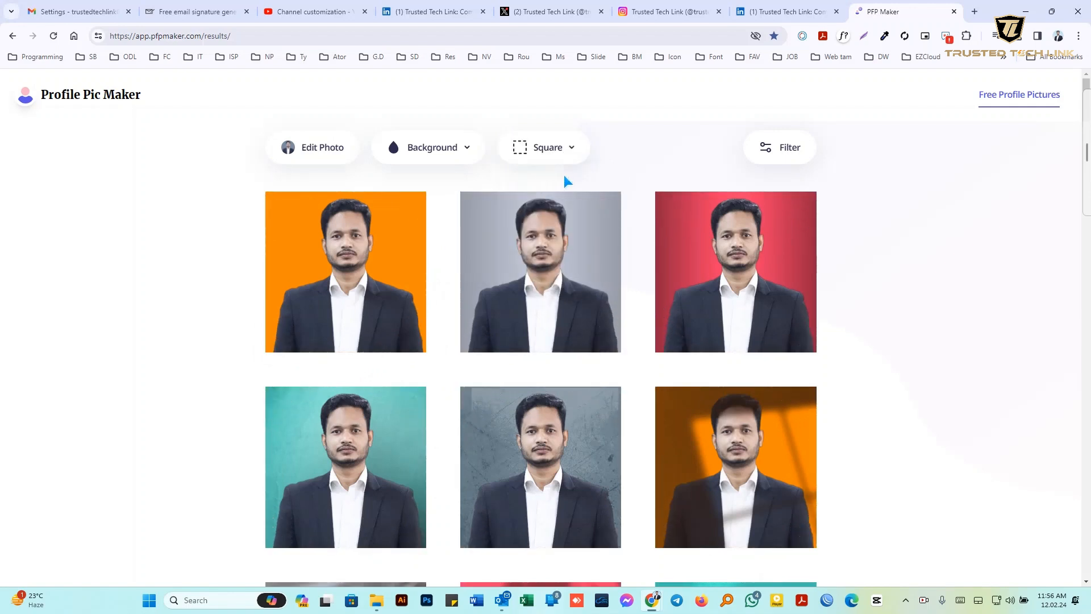
{"action": "left_click", "coordinate": [543, 149]}
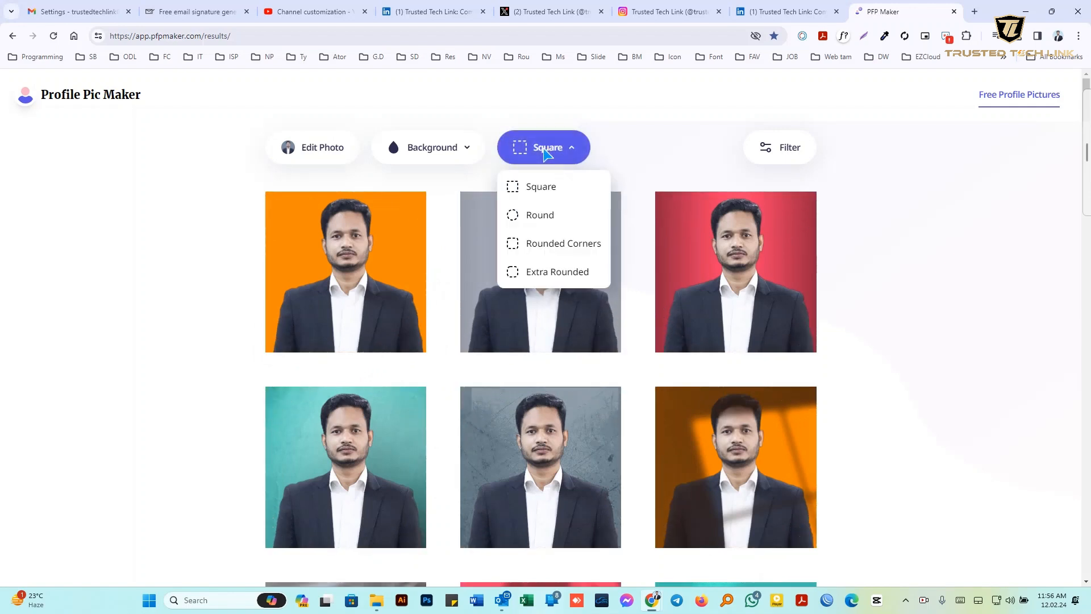
{"action": "left_click", "coordinate": [538, 216]}
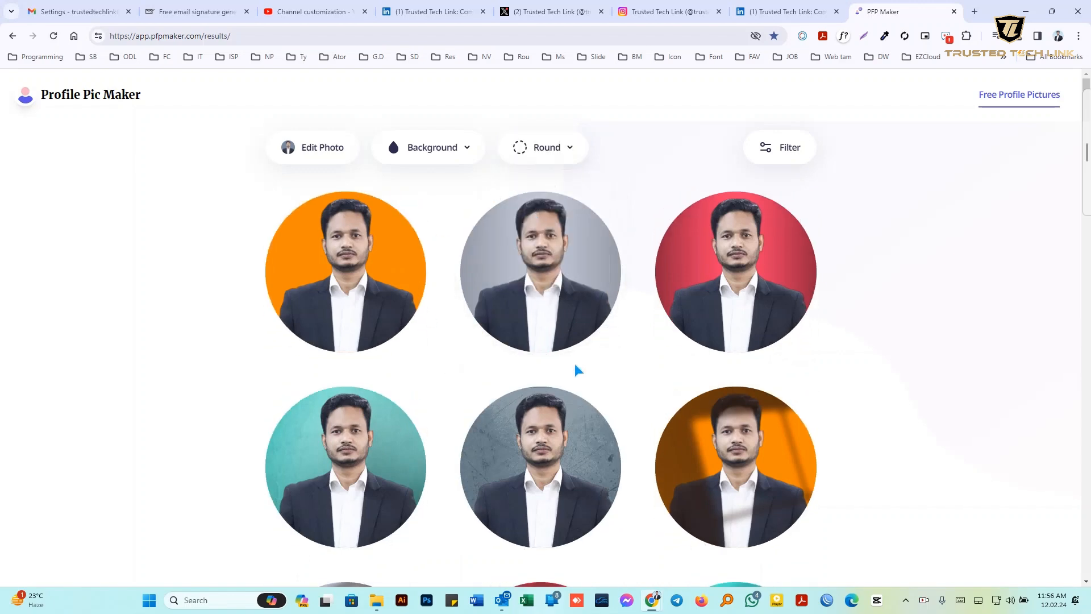
Scroll down the results and download the picture with the blurred office background
{"action": "scroll", "coordinate": [643, 385], "scroll_direction": "down", "scroll_amount": 1}
{"action": "mouse_move", "coordinate": [468, 165]}
{"action": "scroll", "coordinate": [455, 164], "scroll_direction": "up", "scroll_amount": 1}
{"action": "left_click", "coordinate": [441, 151]}
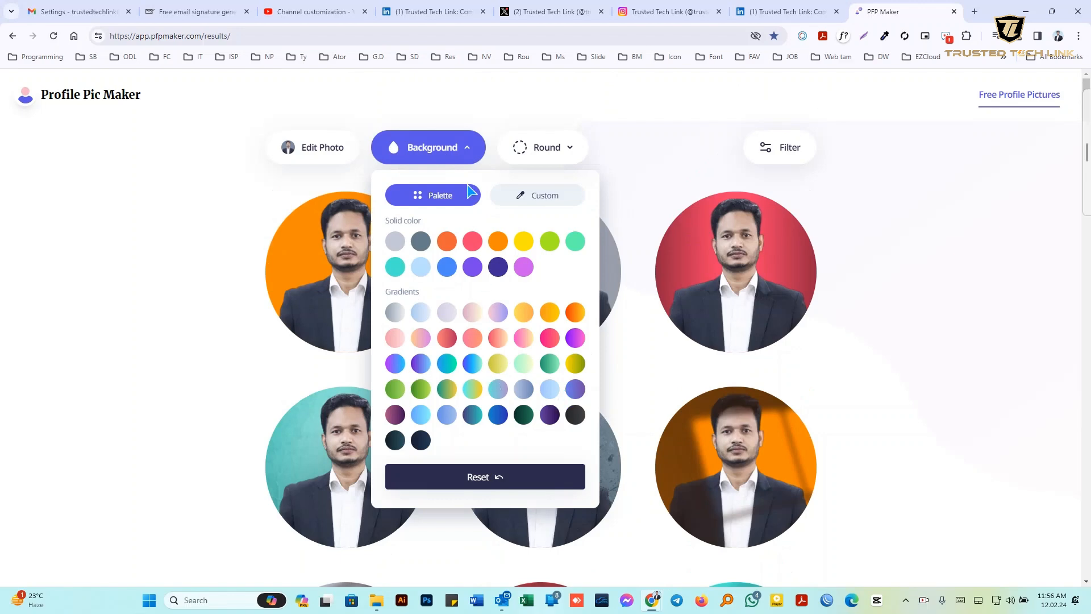
{"action": "left_click", "coordinate": [536, 153]}
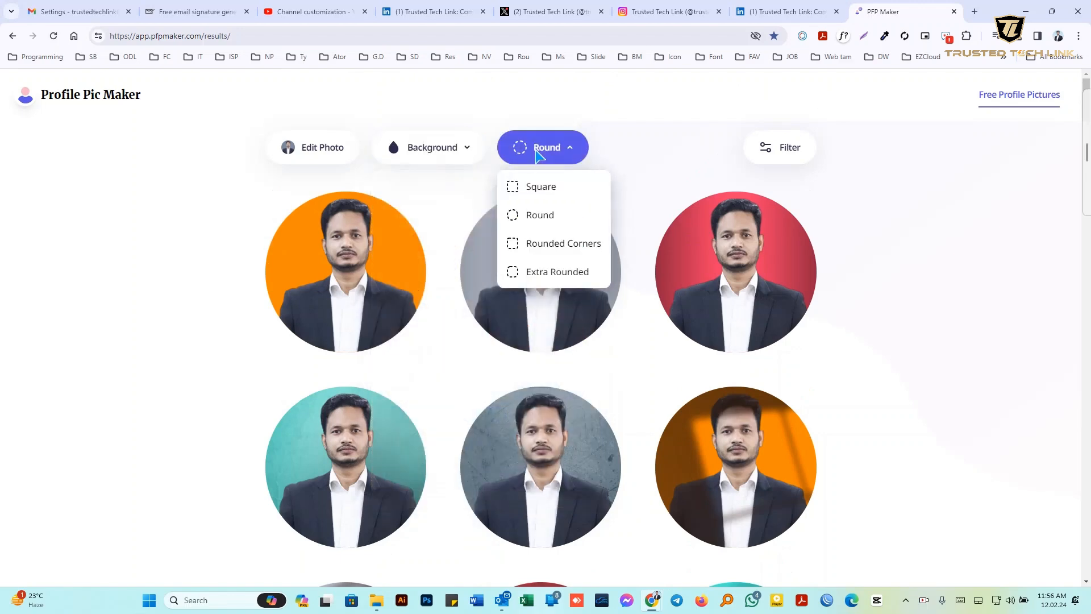
{"action": "left_click", "coordinate": [606, 136]}
{"action": "scroll", "coordinate": [574, 188], "scroll_direction": "down", "scroll_amount": 9}
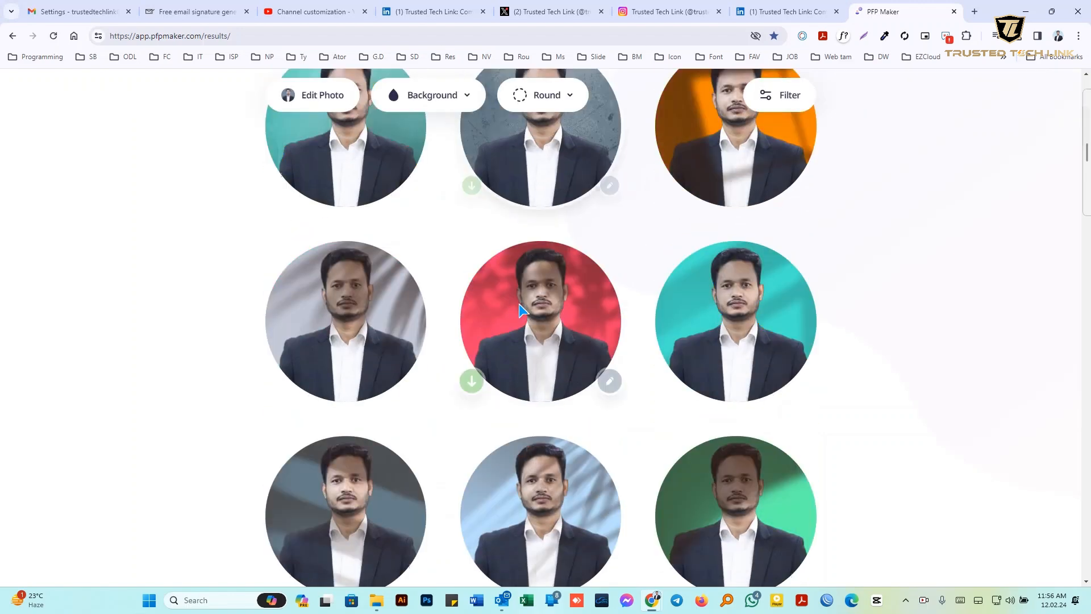
{"action": "scroll", "coordinate": [521, 308], "scroll_direction": "down", "scroll_amount": 15}
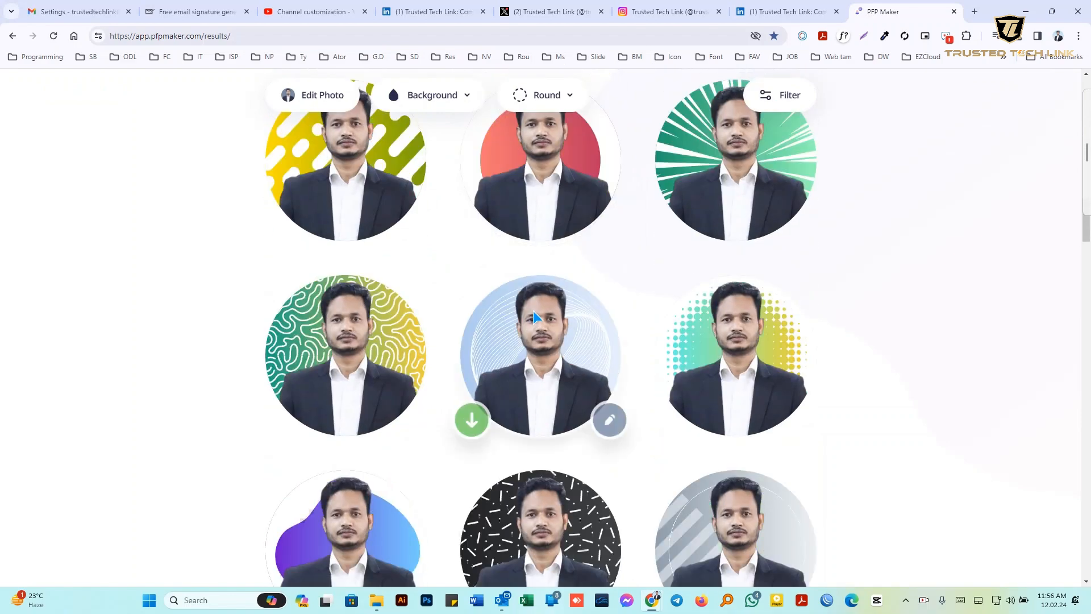
{"action": "scroll", "coordinate": [536, 312], "scroll_direction": "down", "scroll_amount": 12}
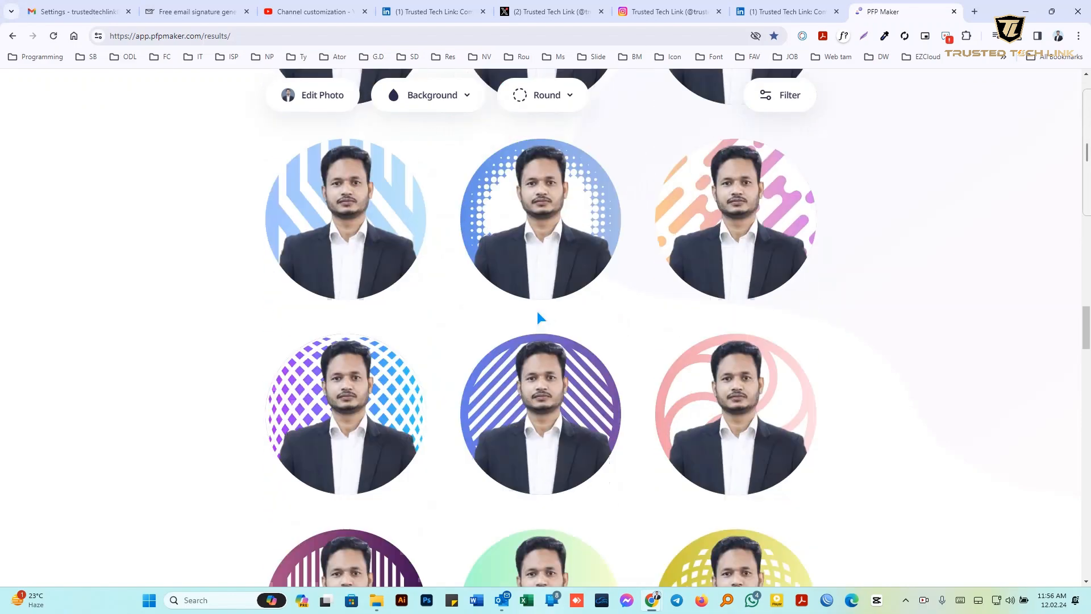
{"action": "scroll", "coordinate": [538, 311], "scroll_direction": "down", "scroll_amount": 15}
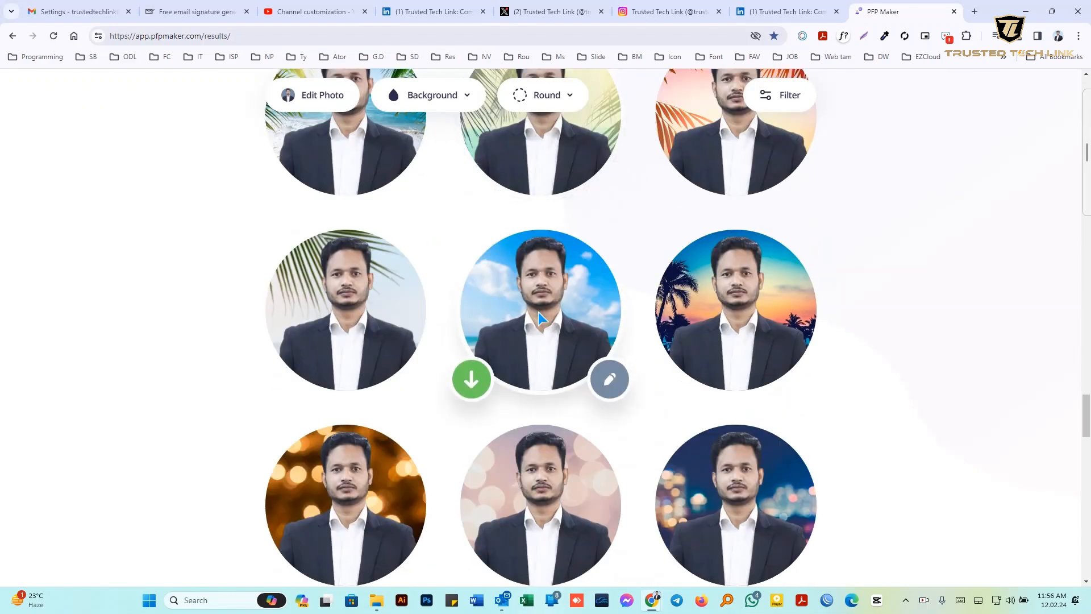
{"action": "scroll", "coordinate": [538, 312], "scroll_direction": "down", "scroll_amount": 6}
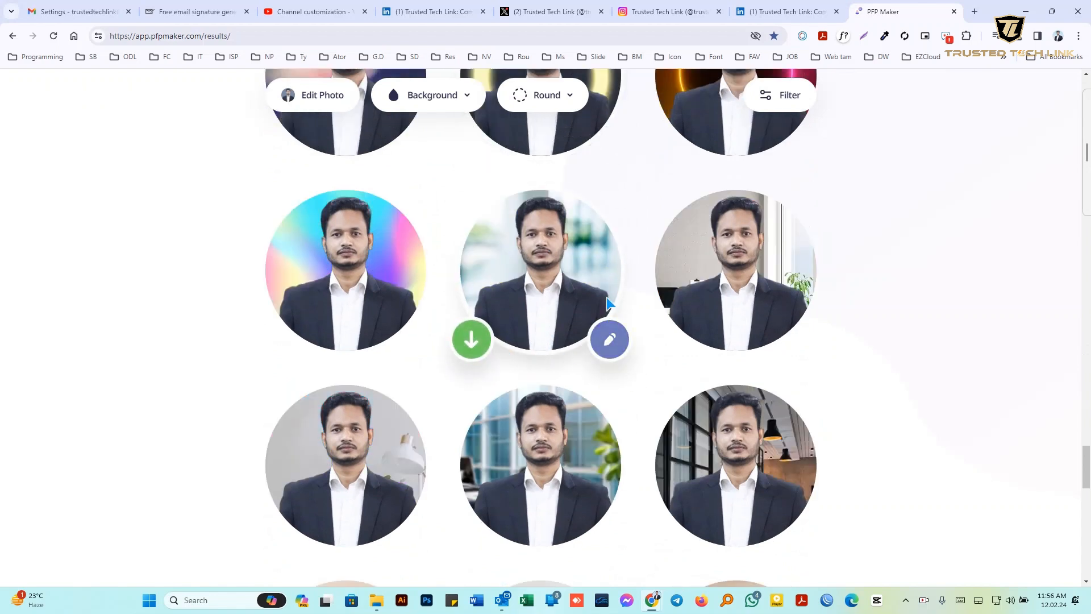
{"action": "left_click", "coordinate": [473, 339]}
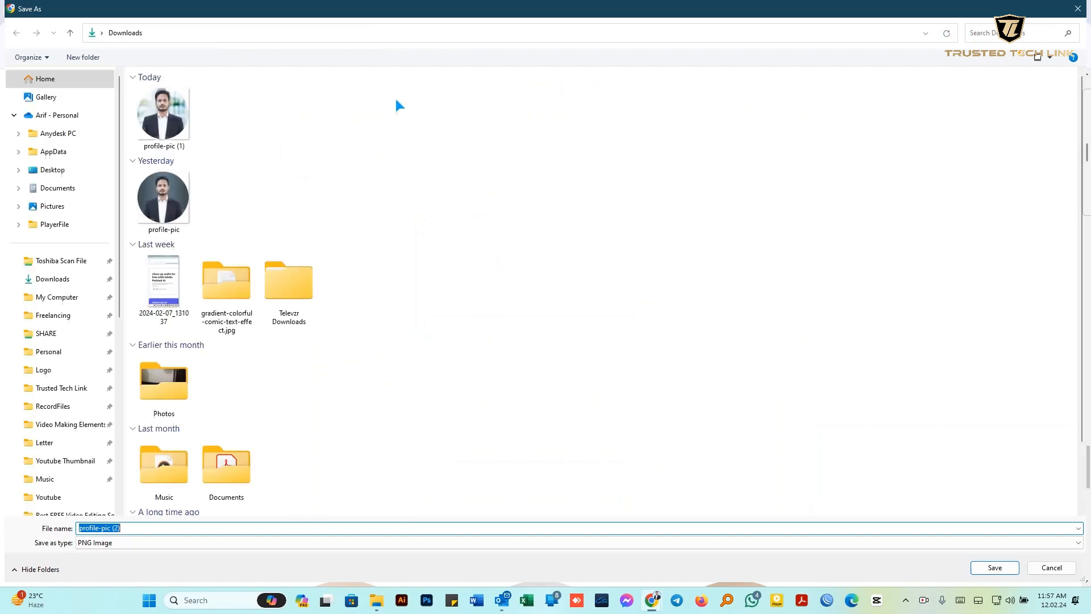
Save the picture to Downloads as profile-pic (2).png
{"action": "left_click", "coordinate": [1000, 566]}
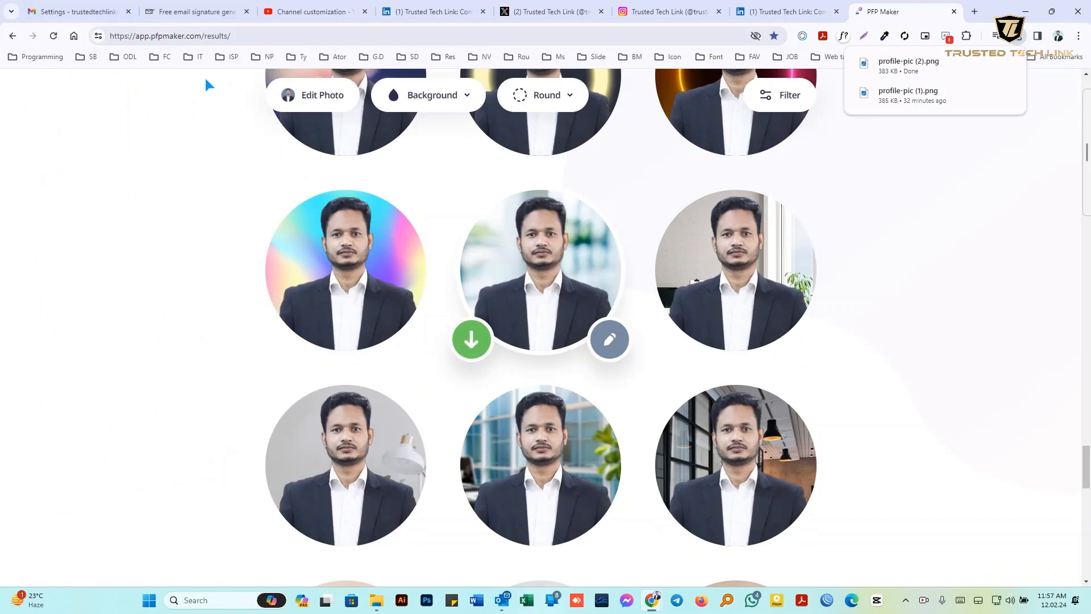
Upload profile-pic (2) from Downloads as an image in the Gmail signature
{"action": "left_click", "coordinate": [54, 14]}
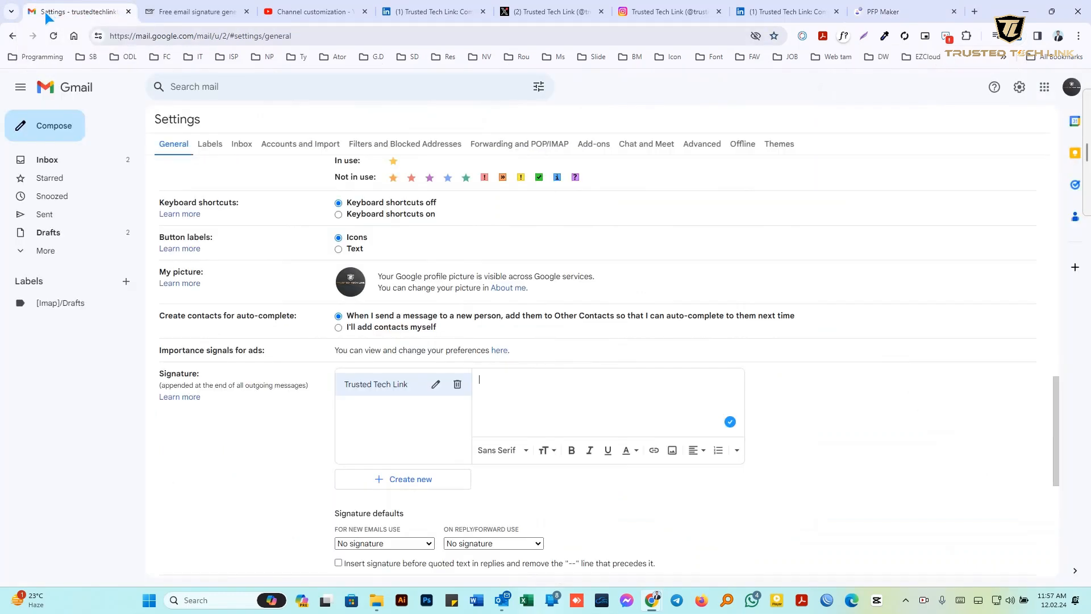
{"action": "left_click", "coordinate": [482, 382]}
{"action": "left_click", "coordinate": [671, 452]}
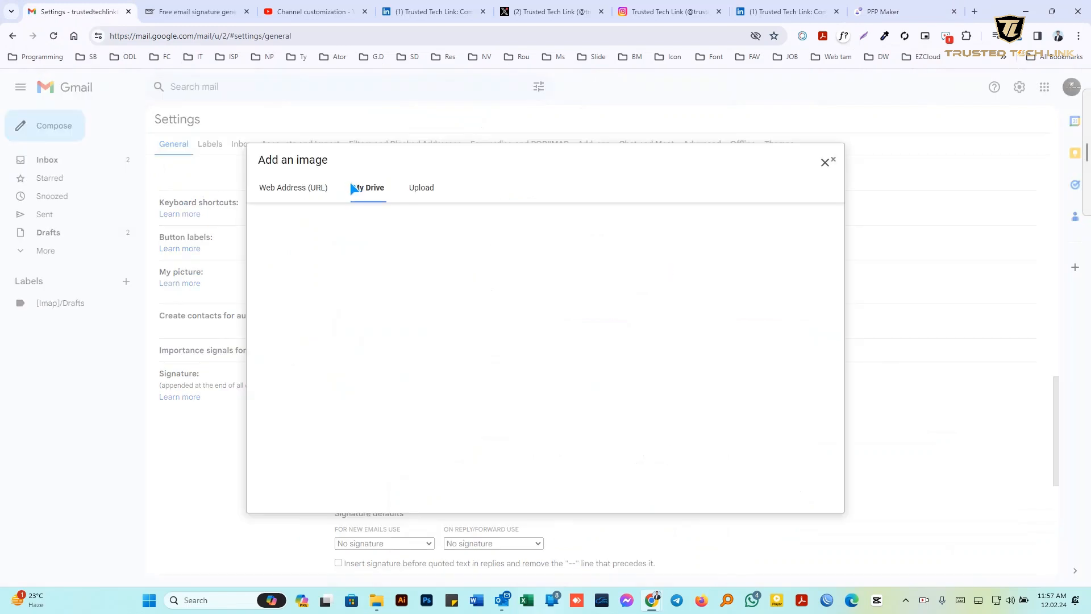
{"action": "left_click", "coordinate": [421, 188]}
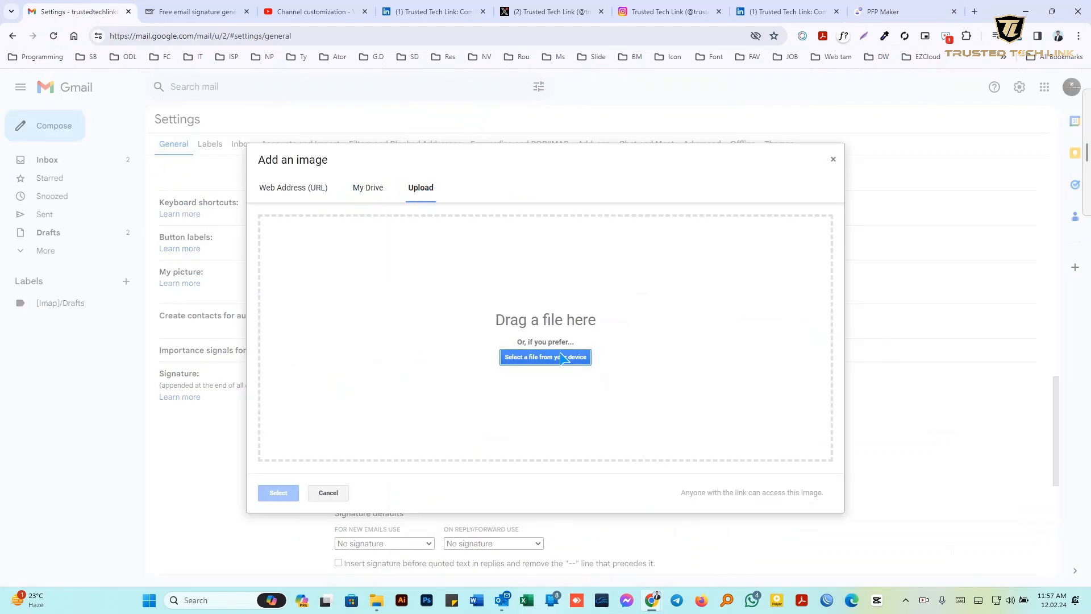
{"action": "left_click", "coordinate": [538, 361]}
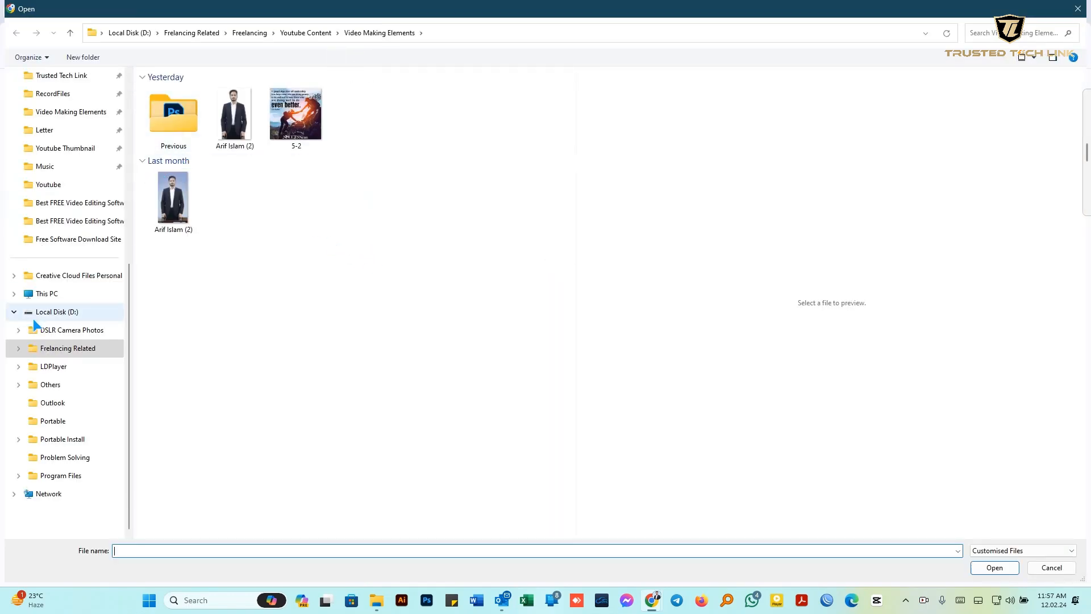
{"action": "scroll", "coordinate": [33, 319], "scroll_direction": "up", "scroll_amount": 5}
{"action": "left_click", "coordinate": [47, 284]}
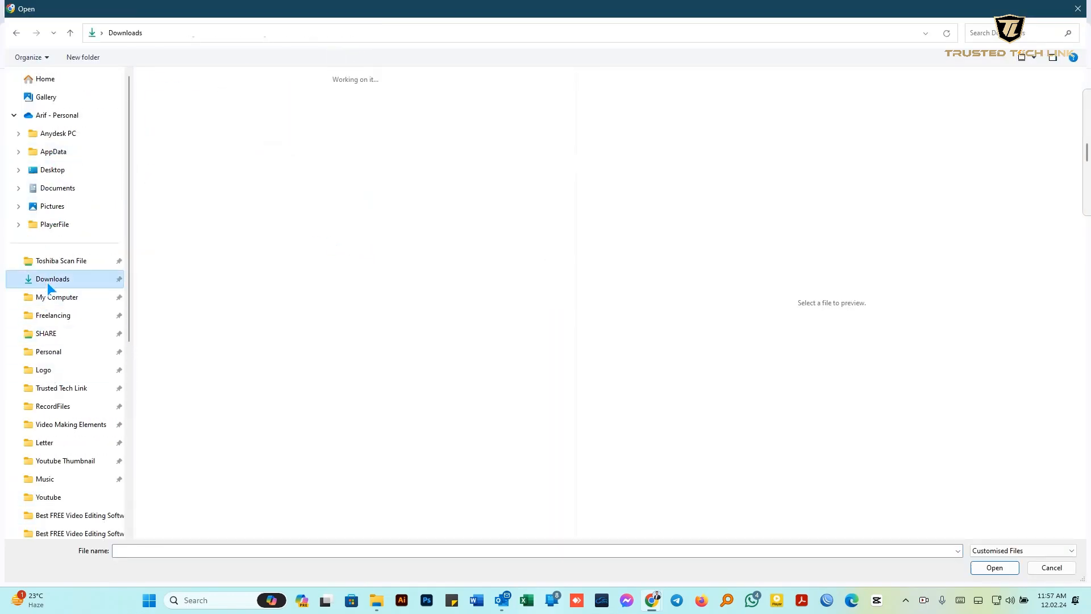
{"action": "double_click", "coordinate": [172, 114]}
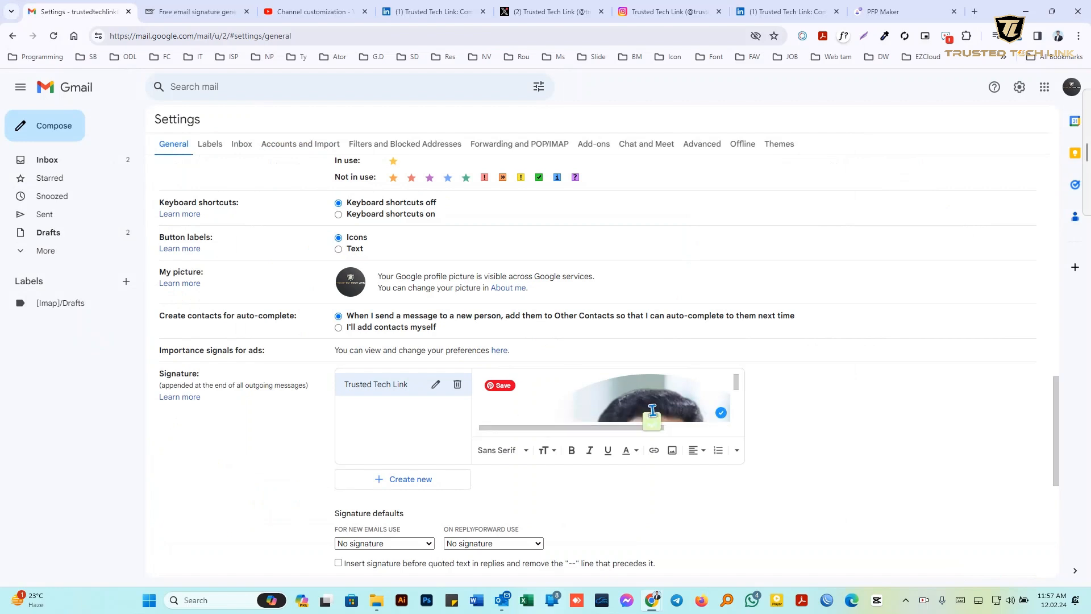
Copy the uploaded image's web address, then remove the photo from the signature
{"action": "right_click", "coordinate": [623, 392]}
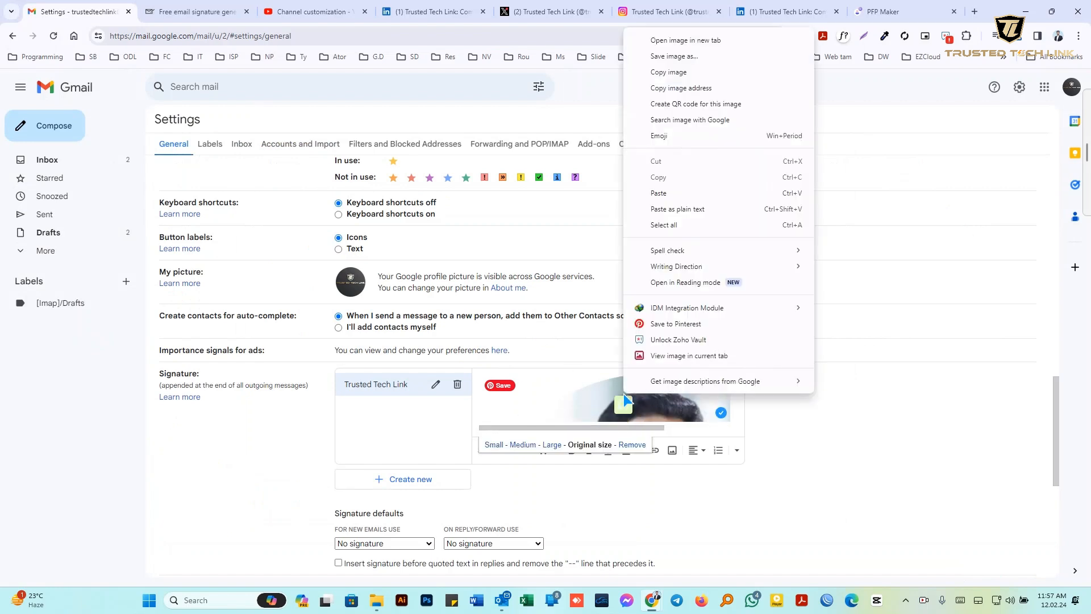
{"action": "left_click", "coordinate": [707, 89]}
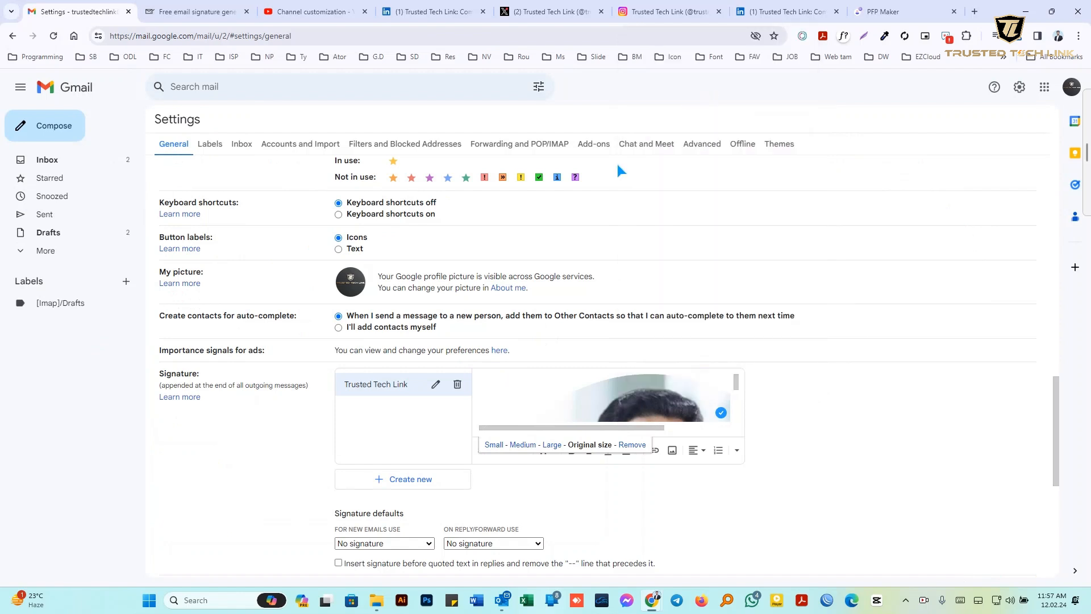
{"action": "left_click", "coordinate": [633, 447]}
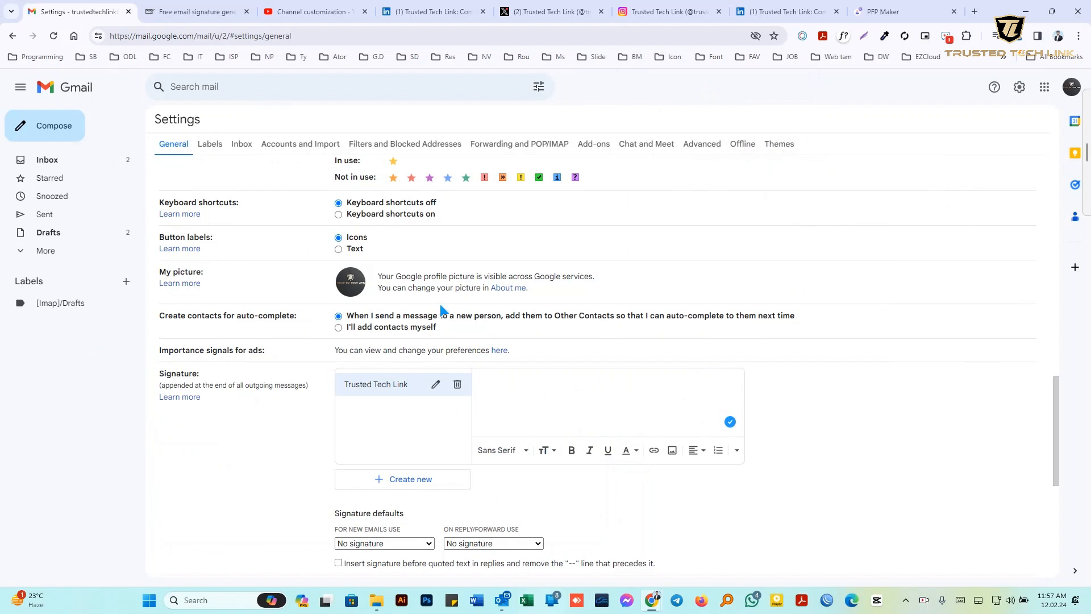
{"action": "left_click", "coordinate": [196, 10]}
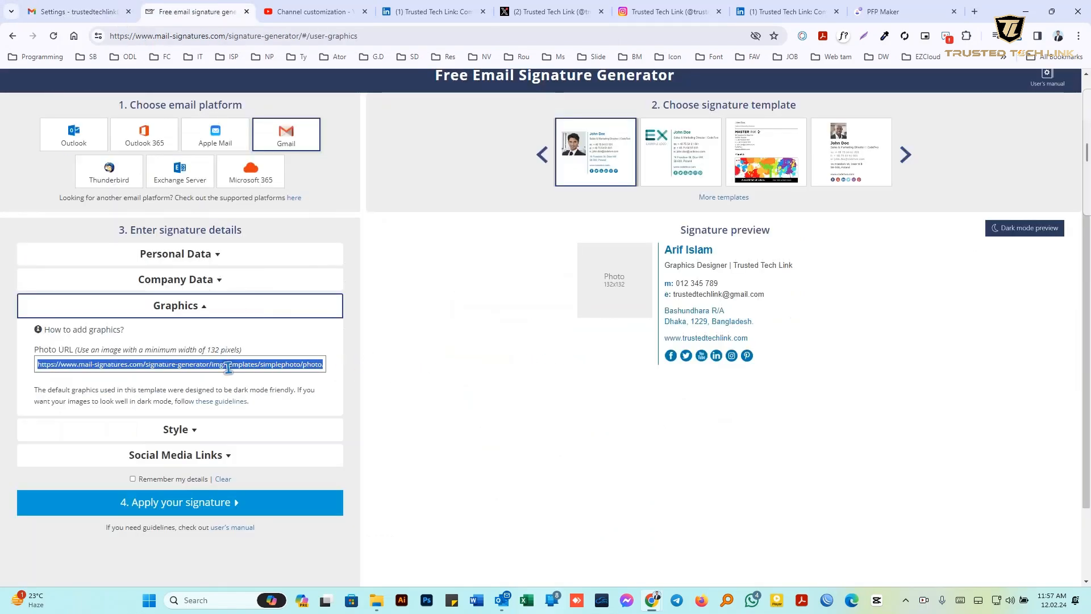
Replace the Photo URL with the copied Gmail image address and expand the Style settings
{"action": "key", "text": "BackSpace"}
{"action": "right_click", "coordinate": [132, 365]}
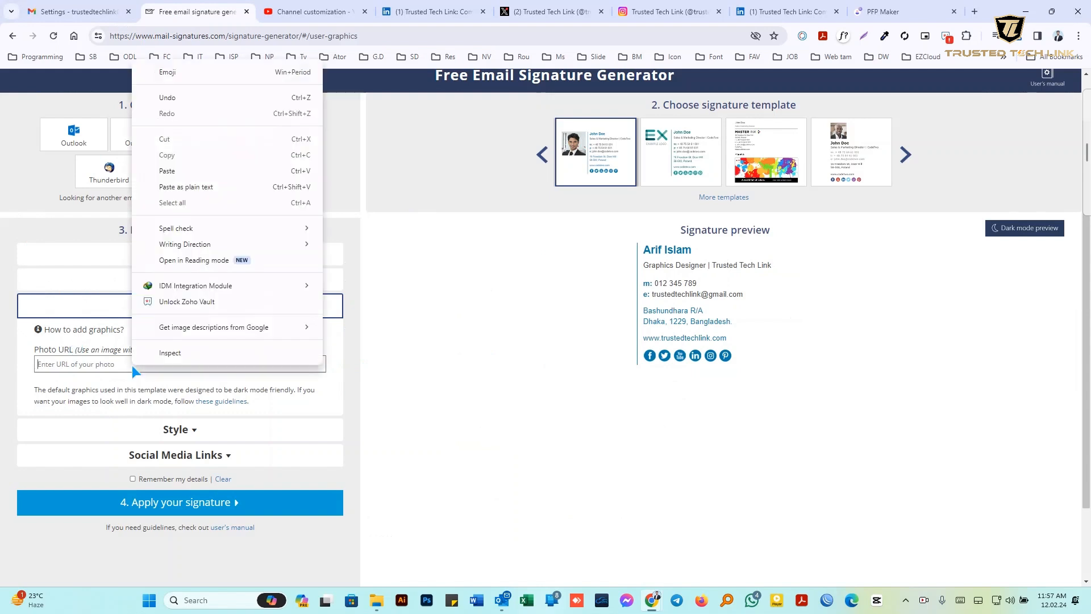
{"action": "left_click", "coordinate": [164, 172]}
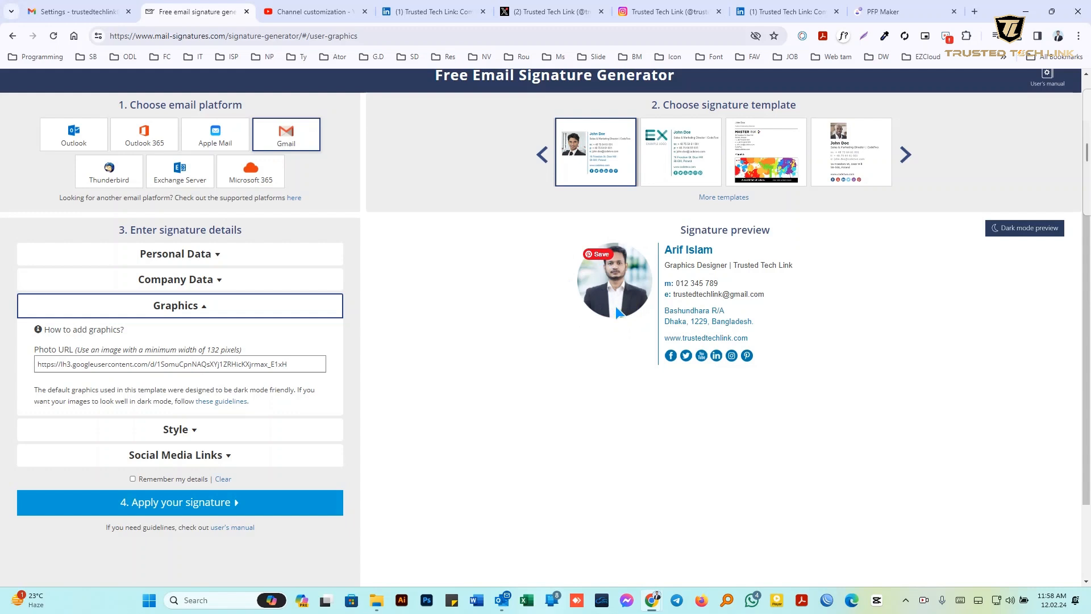
{"action": "left_click", "coordinate": [114, 429]}
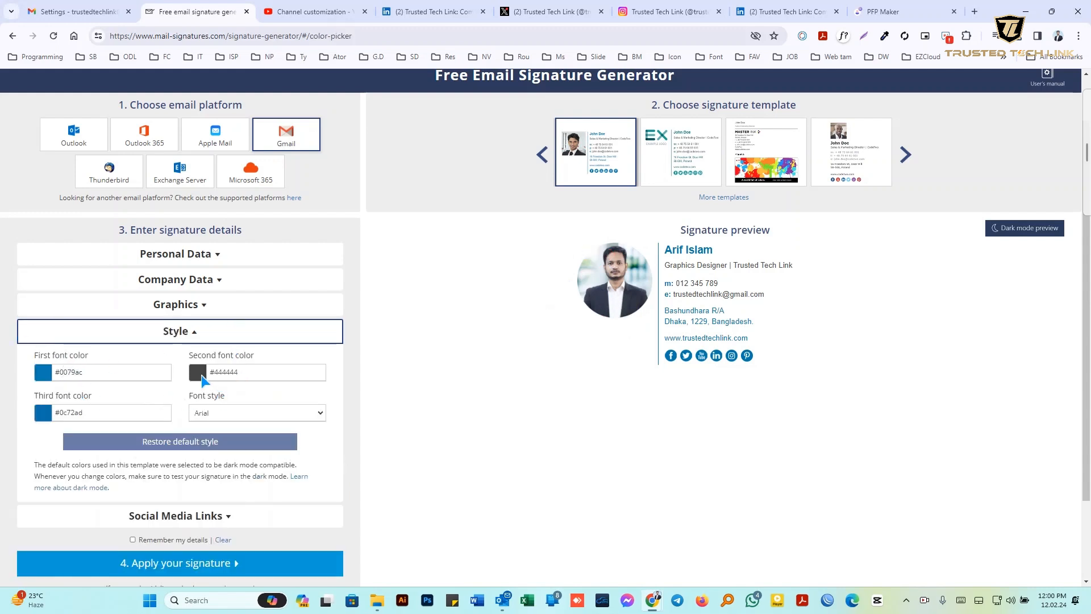
Set the first font colour to a darker green
{"action": "left_click", "coordinate": [51, 374]}
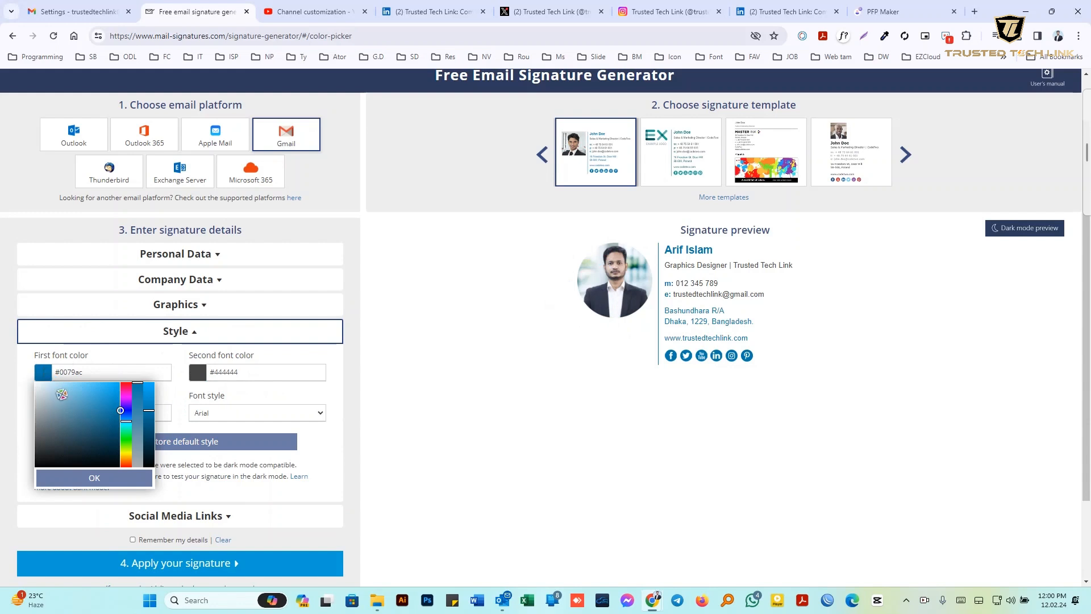
{"action": "left_click", "coordinate": [126, 439]}
{"action": "left_click", "coordinate": [111, 387]}
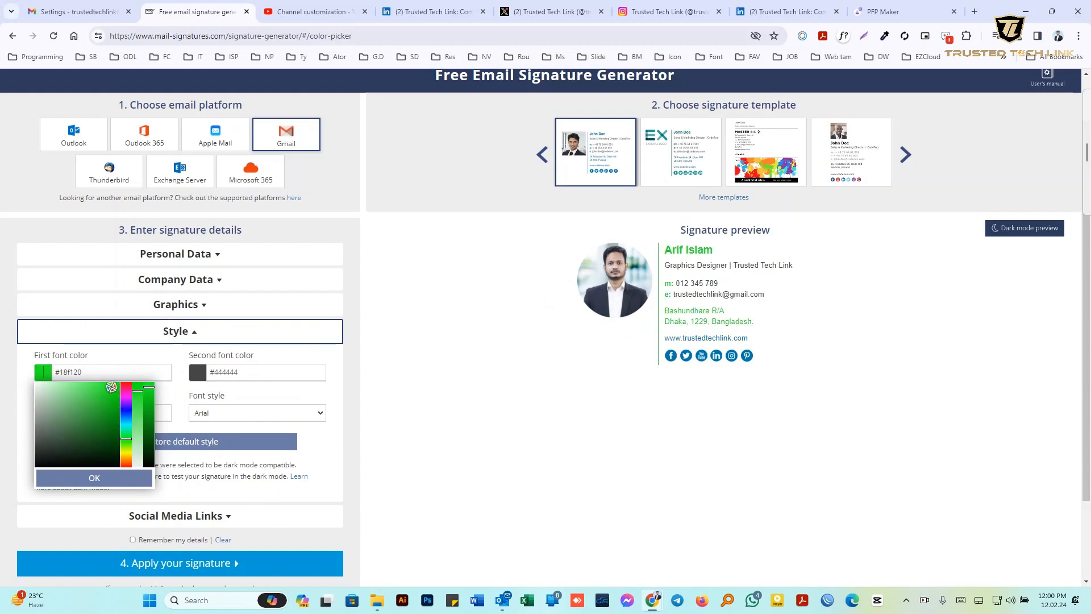
{"action": "left_click", "coordinate": [117, 404]}
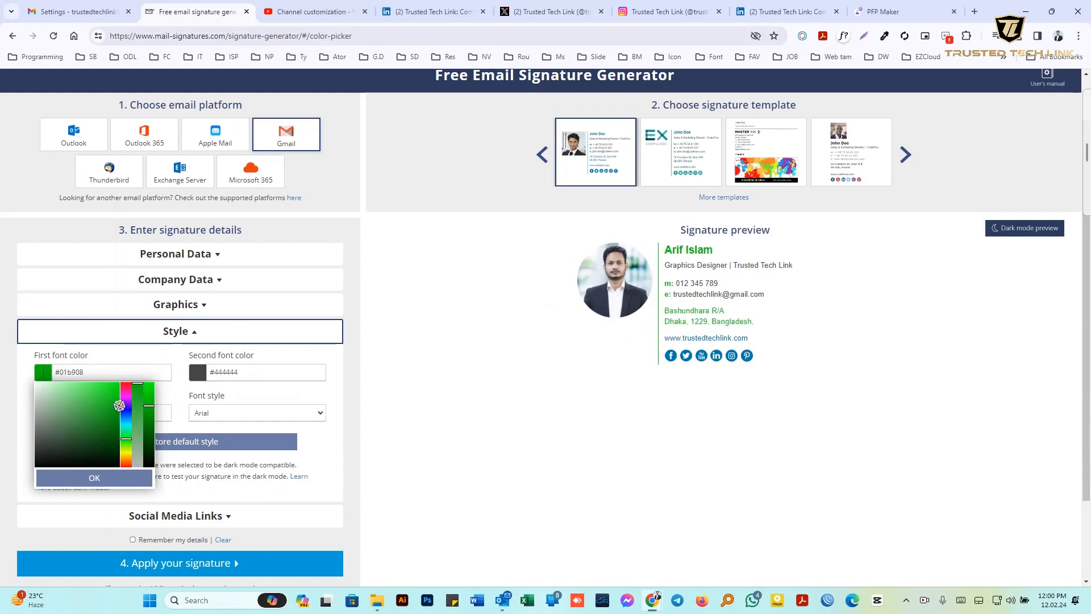
{"action": "left_click_drag", "start_coordinate": [116, 405], "coordinate": [118, 416]}
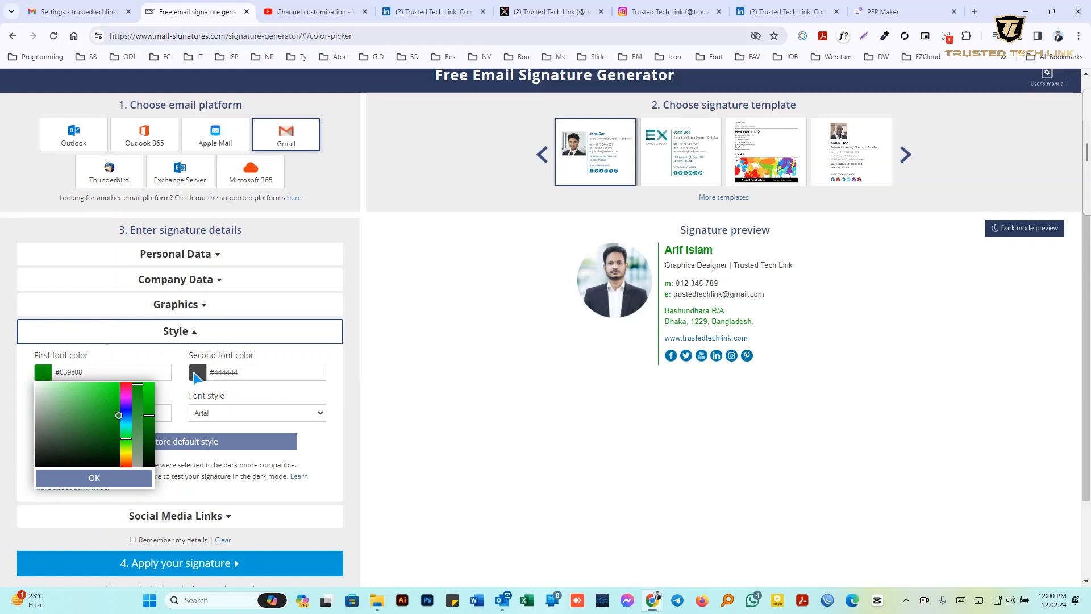
Try red and purple #3a0ad3 for the second font colour, then restore the default style
{"action": "left_click", "coordinate": [196, 375]}
{"action": "mouse_move", "coordinate": [249, 418]}
{"action": "left_mouse_down"}
{"action": "mouse_move", "coordinate": [275, 417]}
{"action": "mouse_move", "coordinate": [266, 406]}
{"action": "mouse_move", "coordinate": [275, 452]}
{"action": "mouse_move", "coordinate": [280, 408]}
{"action": "left_mouse_up"}
{"action": "left_click", "coordinate": [280, 444]}
{"action": "left_click", "coordinate": [271, 397]}
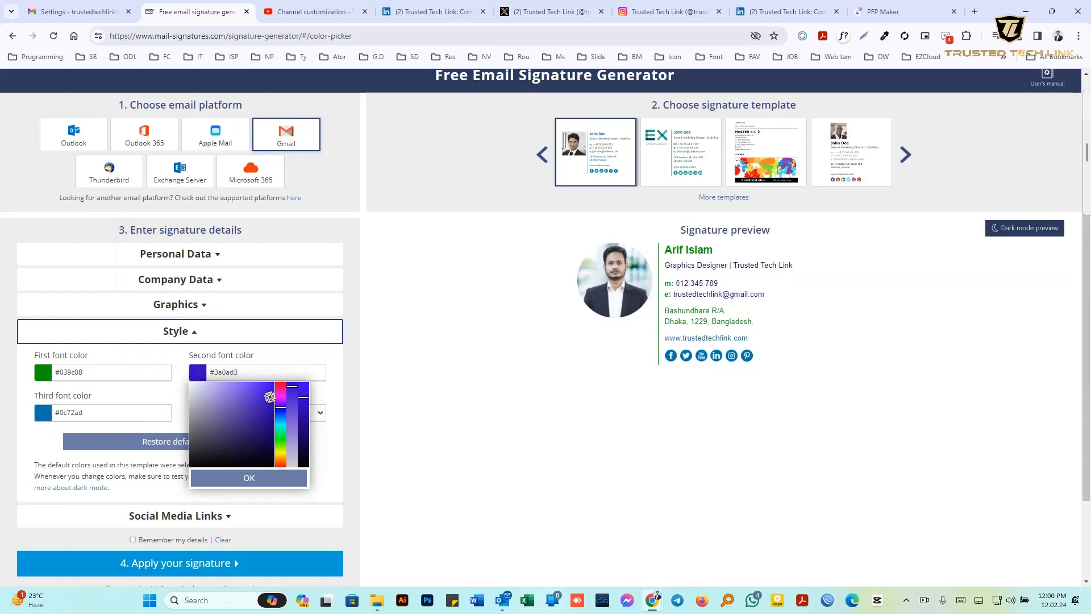
{"action": "left_click", "coordinate": [244, 372]}
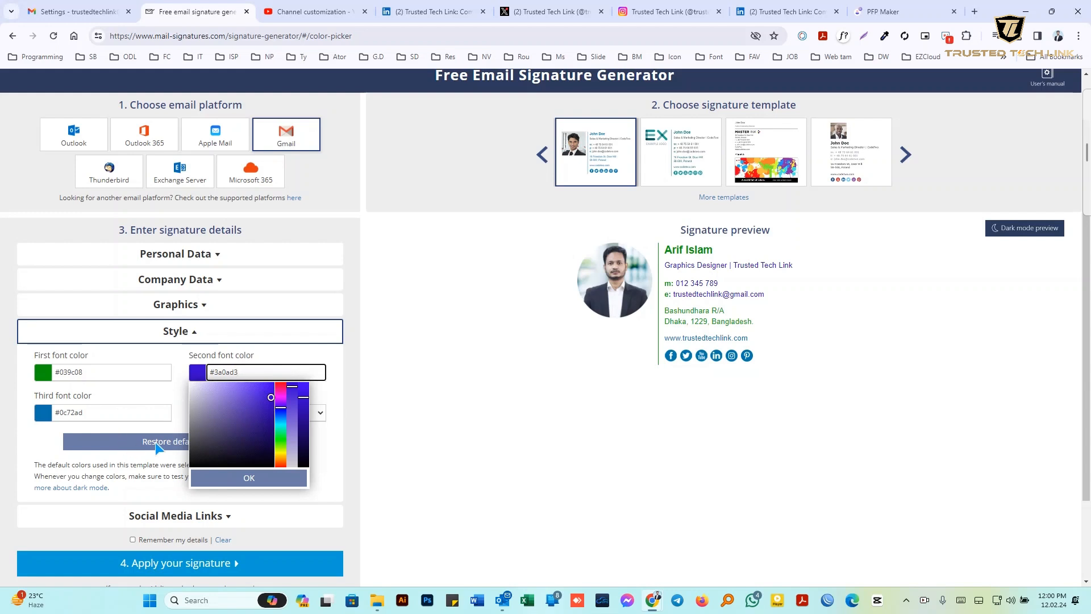
{"action": "left_click", "coordinate": [99, 445]}
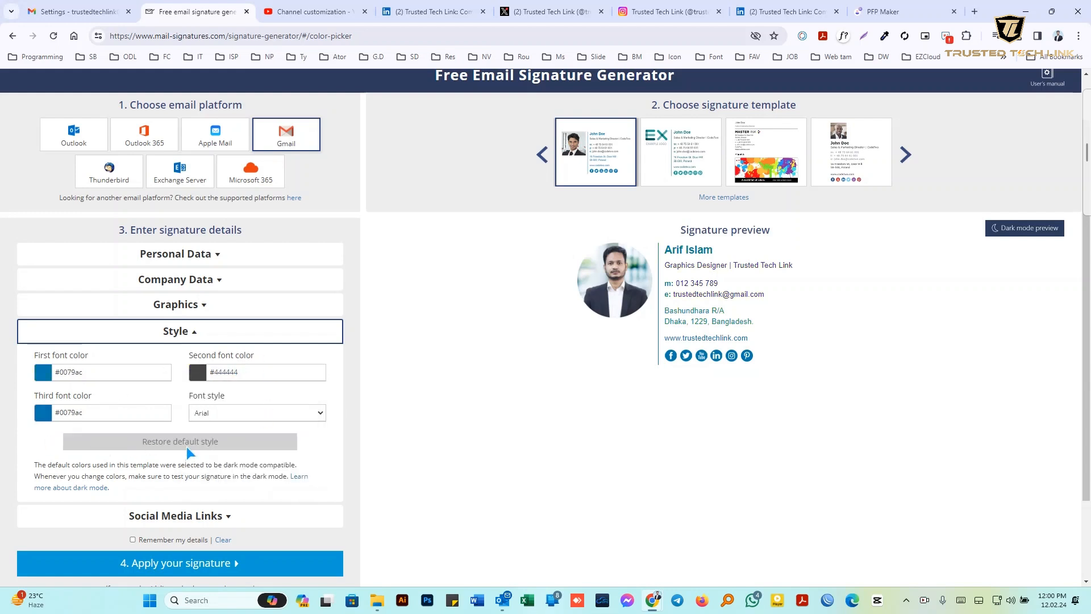
{"action": "scroll", "coordinate": [210, 433], "scroll_direction": "down", "scroll_amount": 2}
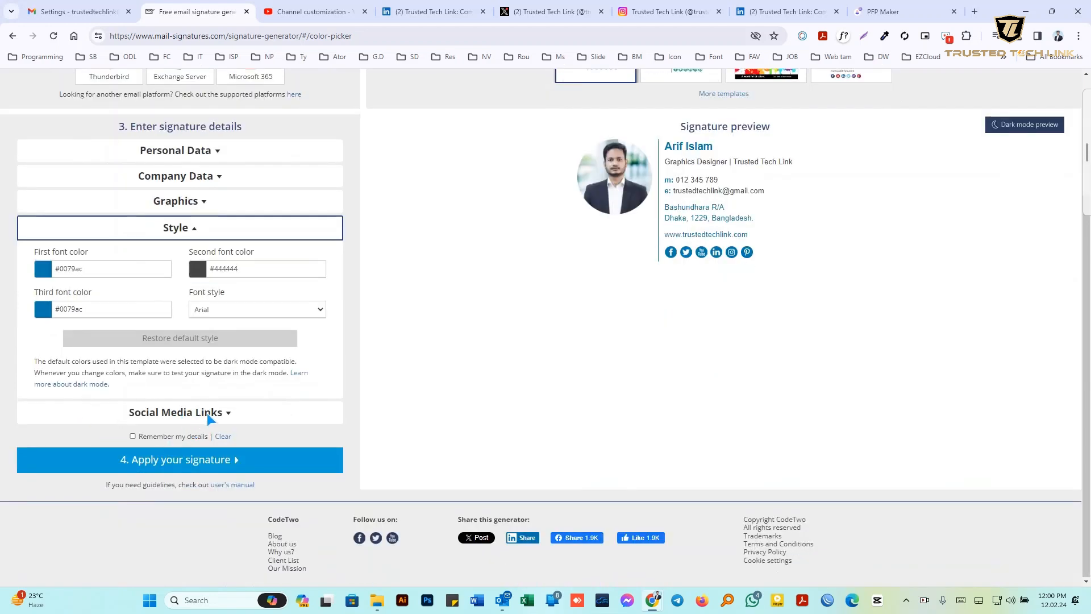
Show the Social Media Links fields, select the Twitter link, and bring up the Trusted Tech Link X profile
{"action": "left_click", "coordinate": [208, 413]}
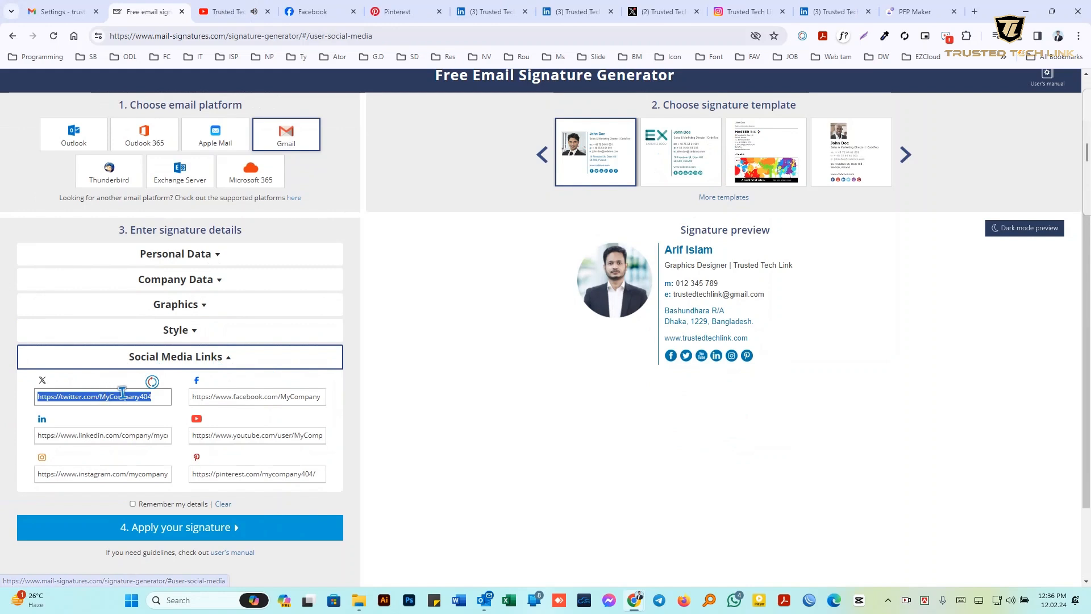
{"action": "left_click", "coordinate": [157, 398]}
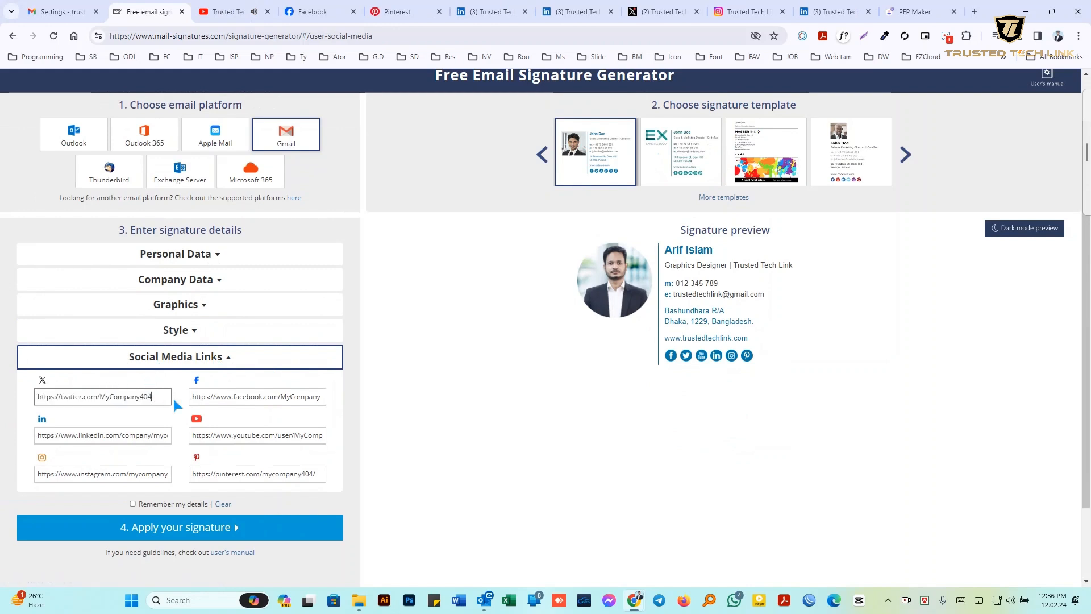
{"action": "left_click", "coordinate": [233, 440]}
{"action": "left_click", "coordinate": [76, 475]}
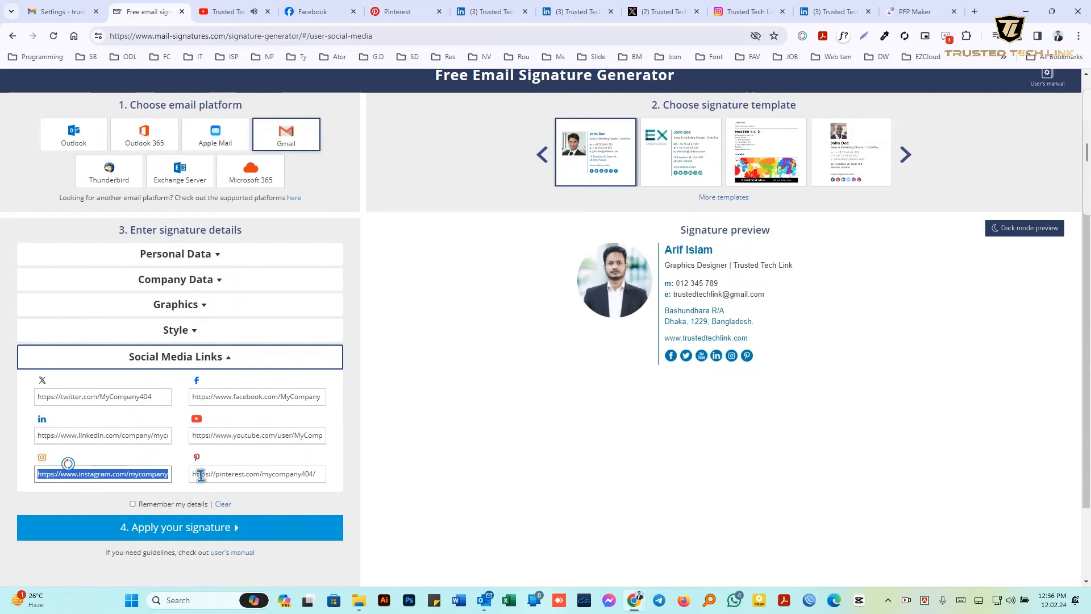
{"action": "left_click", "coordinate": [220, 475]}
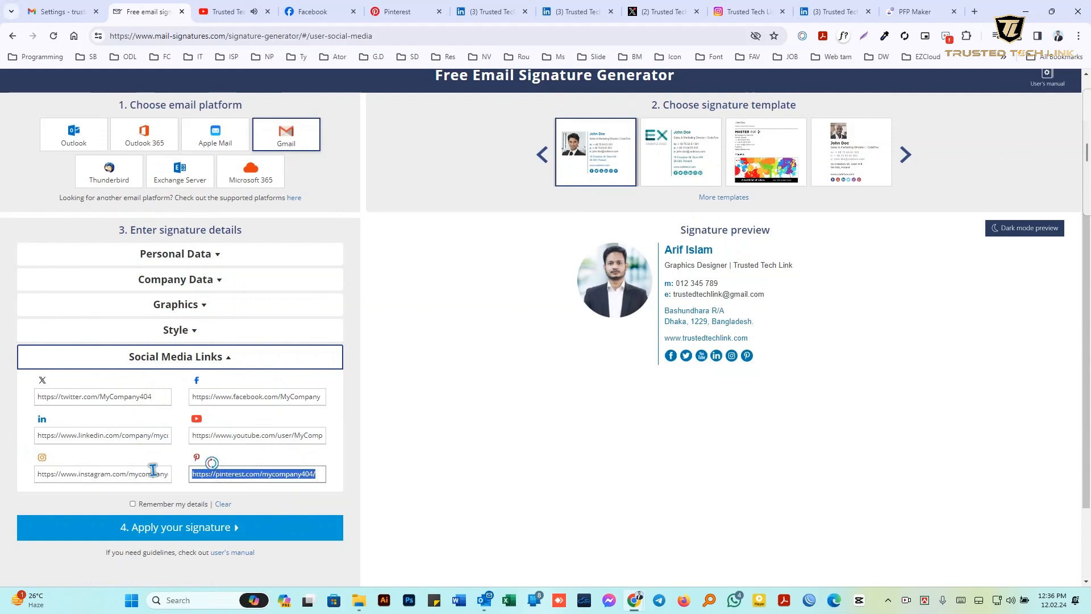
{"action": "left_click", "coordinate": [159, 396]}
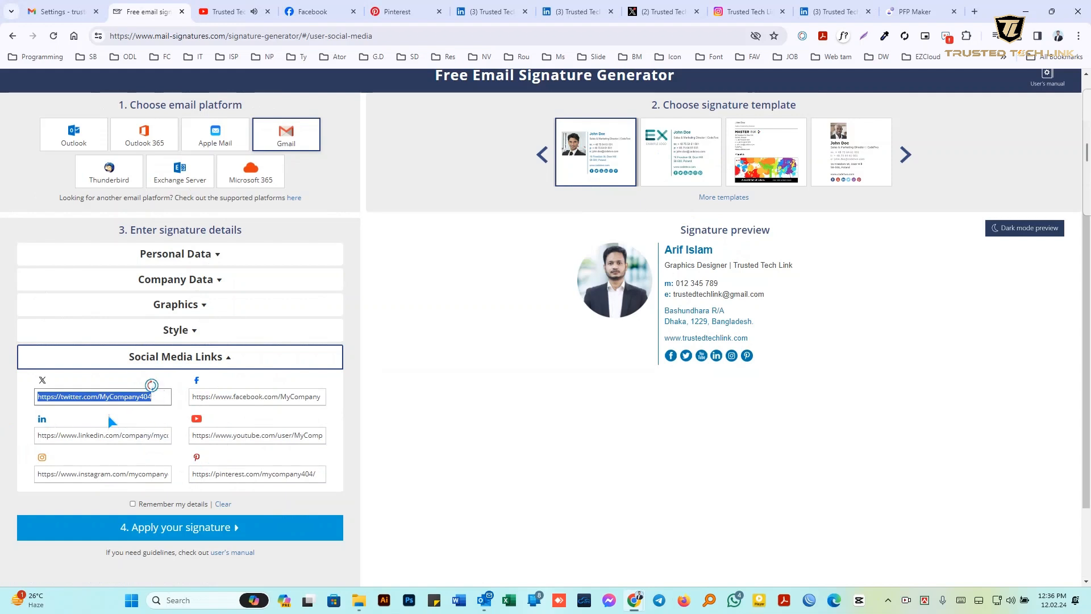
{"action": "left_click", "coordinate": [656, 11]}
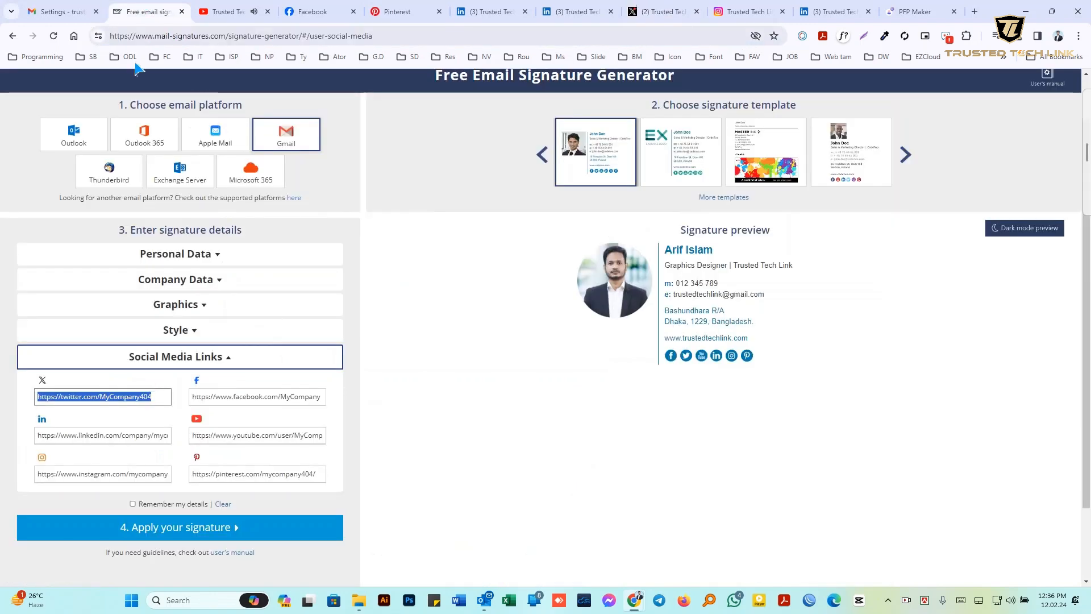
Paste the X profile into the Twitter link and the Facebook page address into the Facebook link
{"action": "left_click", "coordinate": [145, 12]}
{"action": "key", "text": "ctrl+v"}
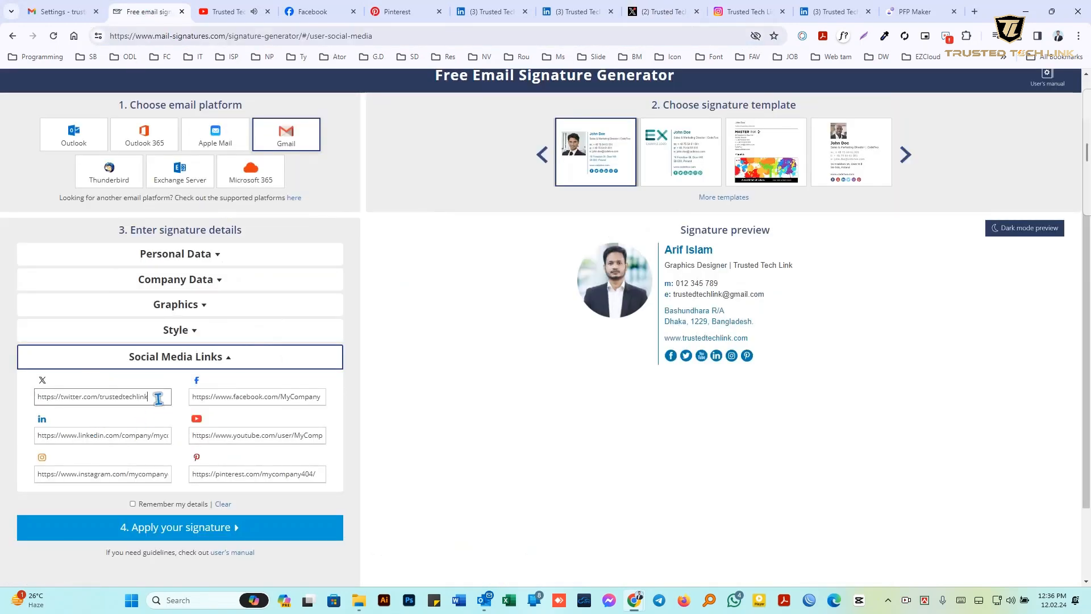
{"action": "triple_click", "coordinate": [281, 394]}
{"action": "left_click", "coordinate": [500, 12]}
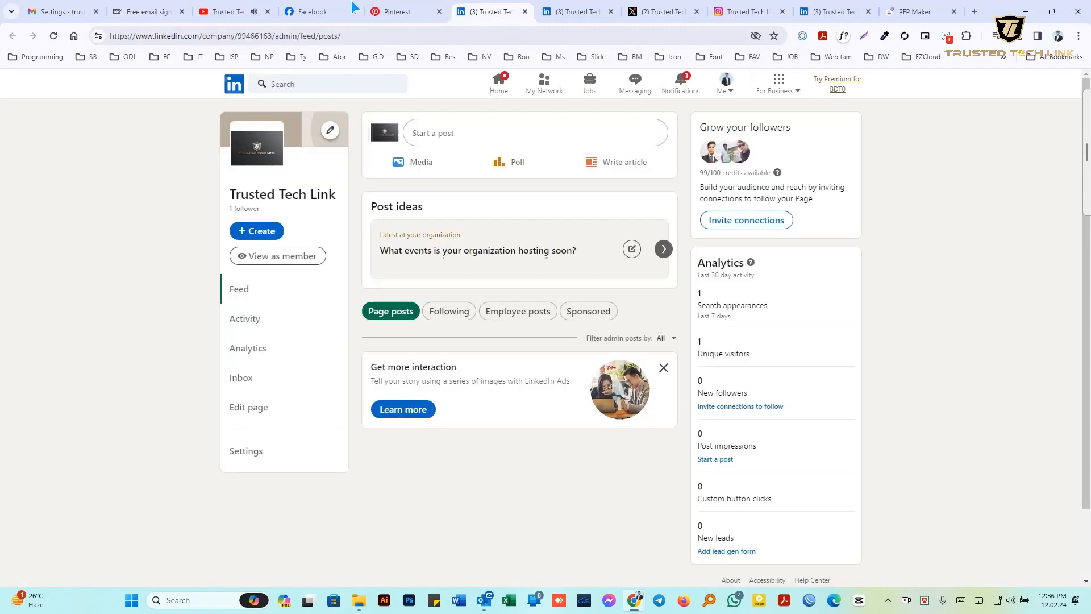
{"action": "left_click", "coordinate": [318, 11]}
{"action": "left_click", "coordinate": [321, 36]}
{"action": "key", "text": "ctrl+c"}
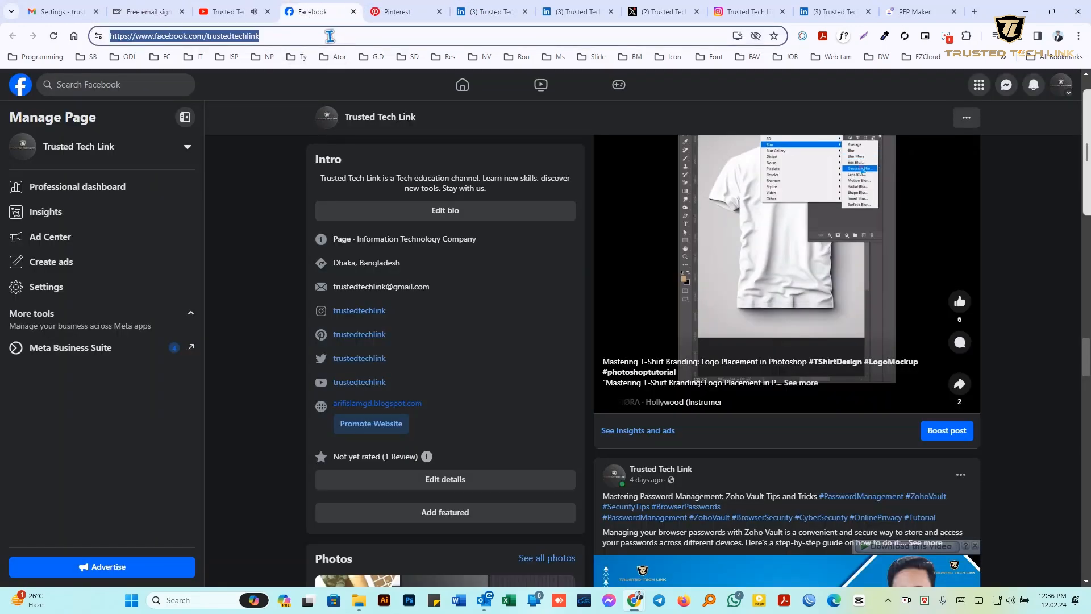
{"action": "left_click", "coordinate": [138, 7]}
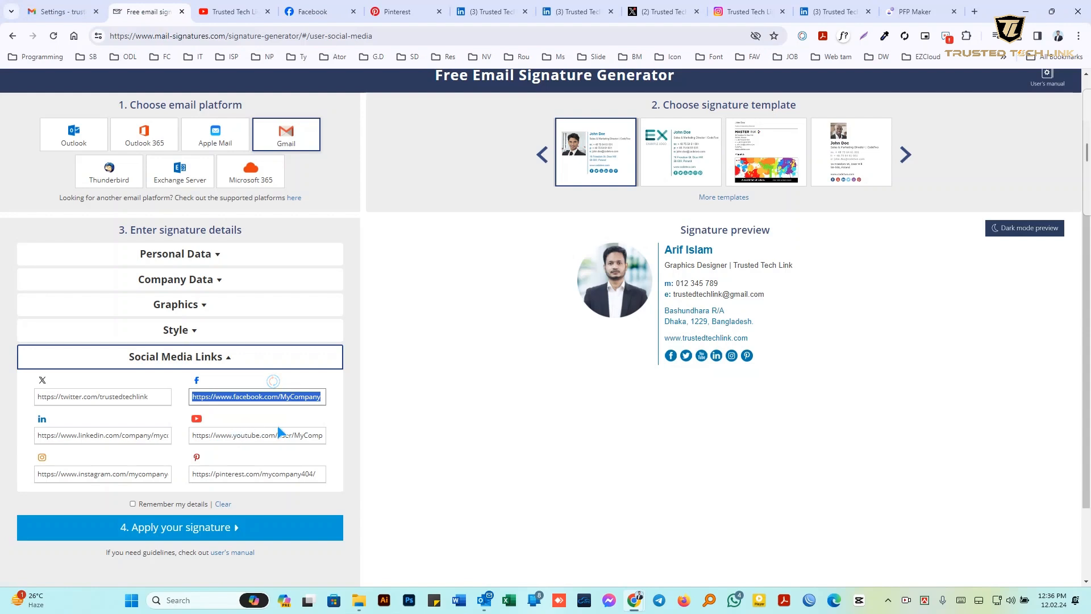
{"action": "key", "text": "ctrl+v"}
Replace the LinkedIn link with the Trusted Tech Link company page address
{"action": "triple_click", "coordinate": [73, 438]}
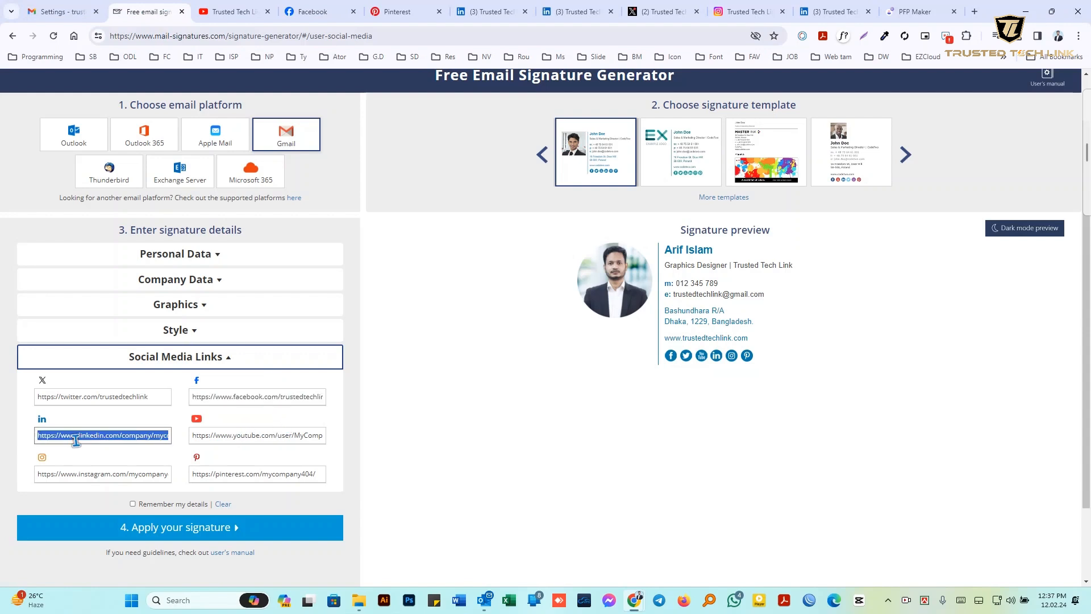
{"action": "left_click", "coordinate": [566, 7]}
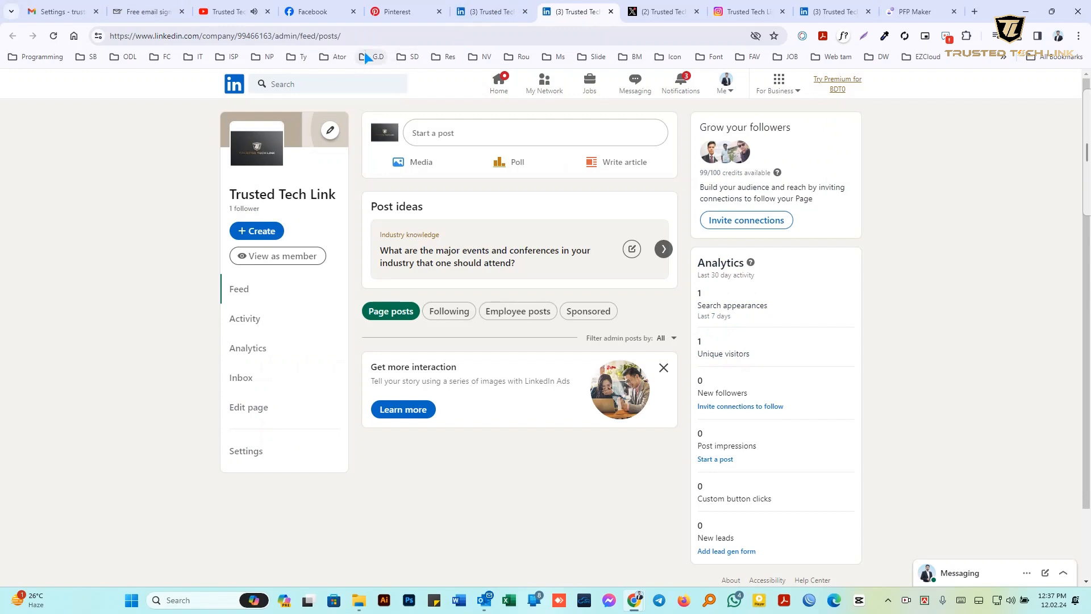
{"action": "left_click", "coordinate": [494, 8]}
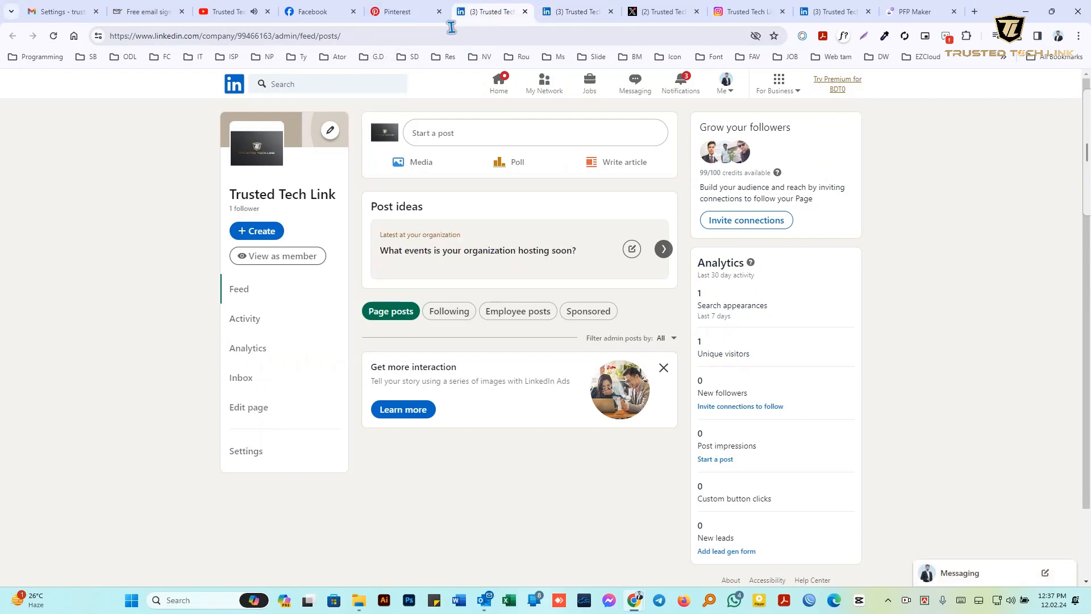
{"action": "left_click", "coordinate": [382, 35]}
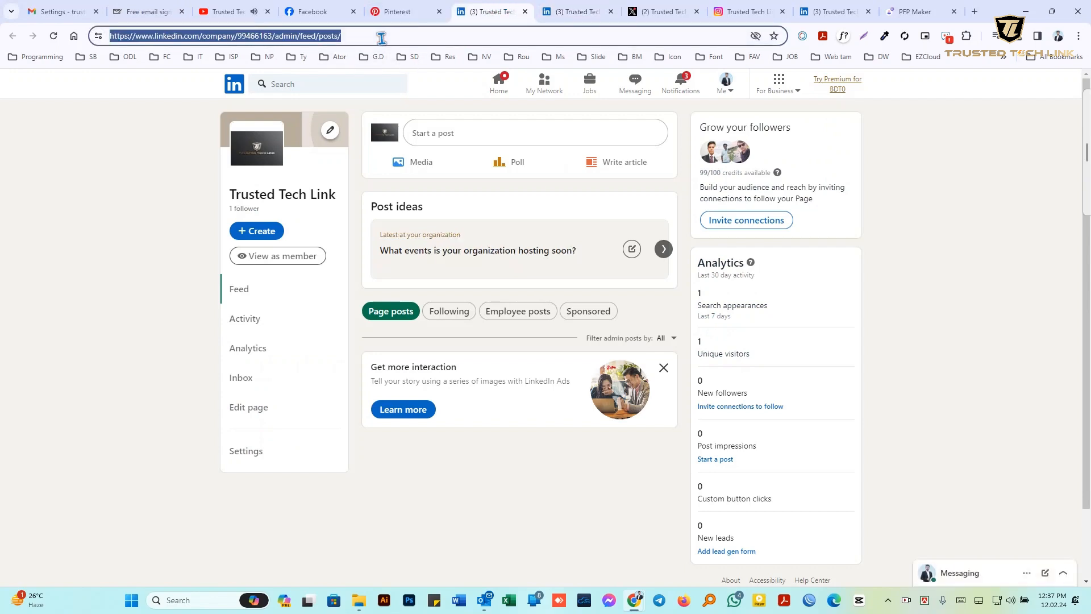
{"action": "left_click", "coordinate": [142, 12]}
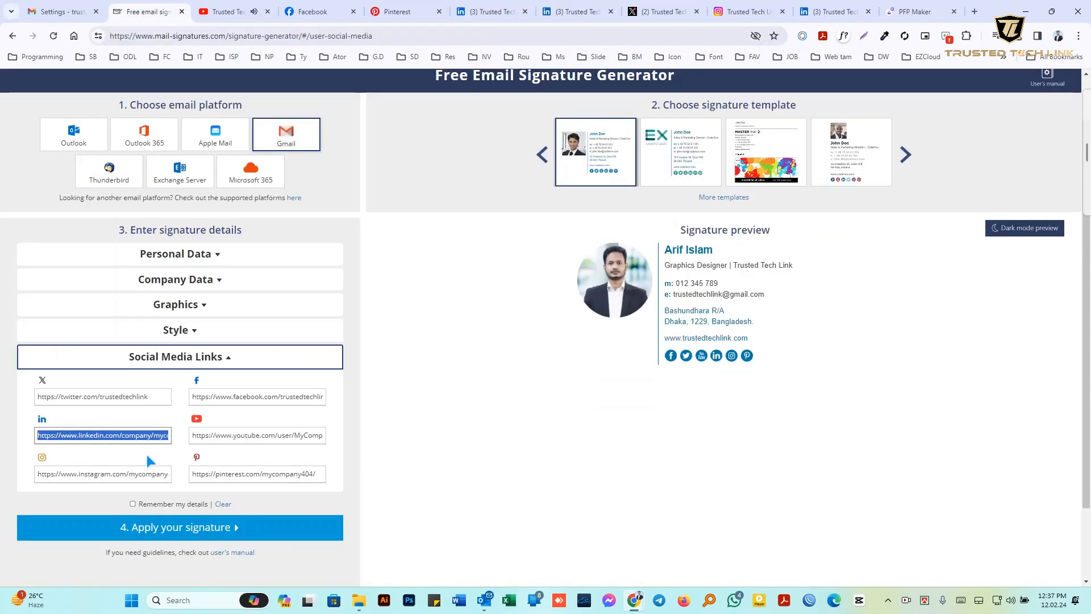
{"action": "key", "text": "ctrl+v"}
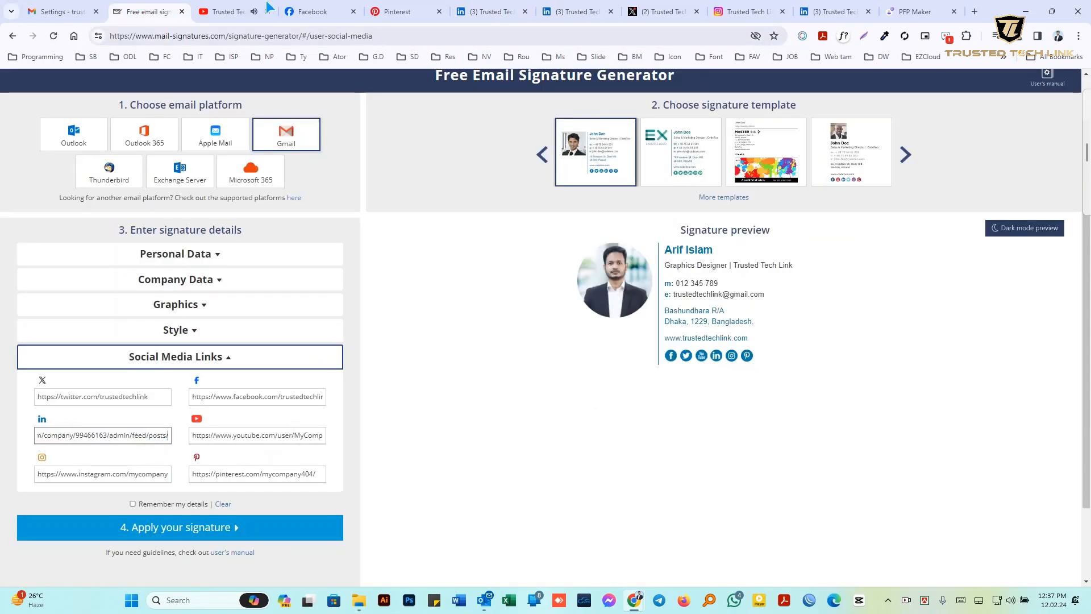
Replace the YouTube link with the Trusted Tech Link channel address
{"action": "left_click", "coordinate": [244, 9]}
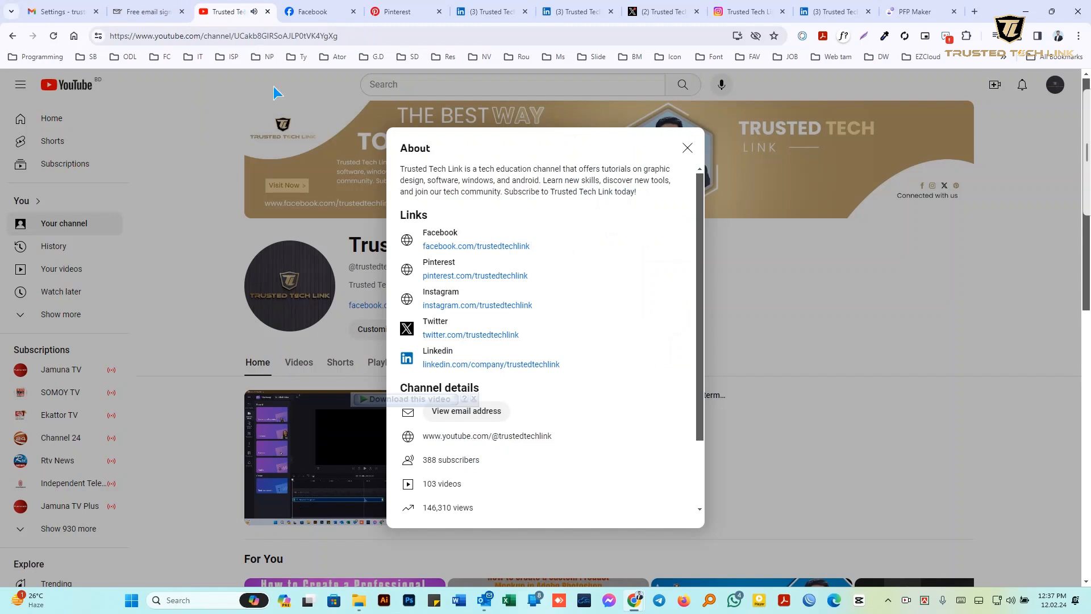
{"action": "left_click", "coordinate": [520, 437]}
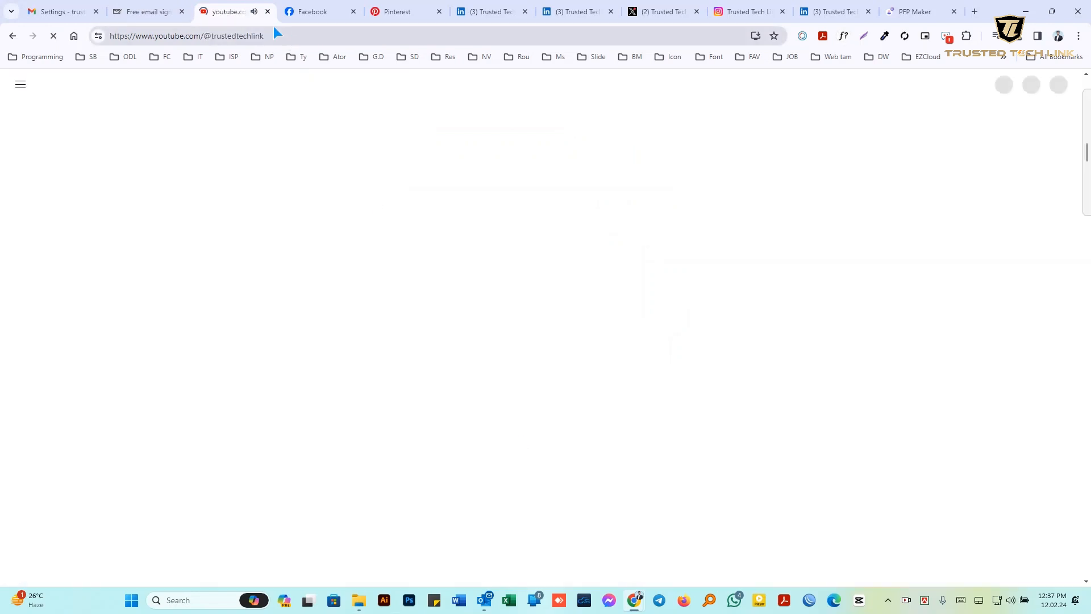
{"action": "left_click", "coordinate": [304, 35]}
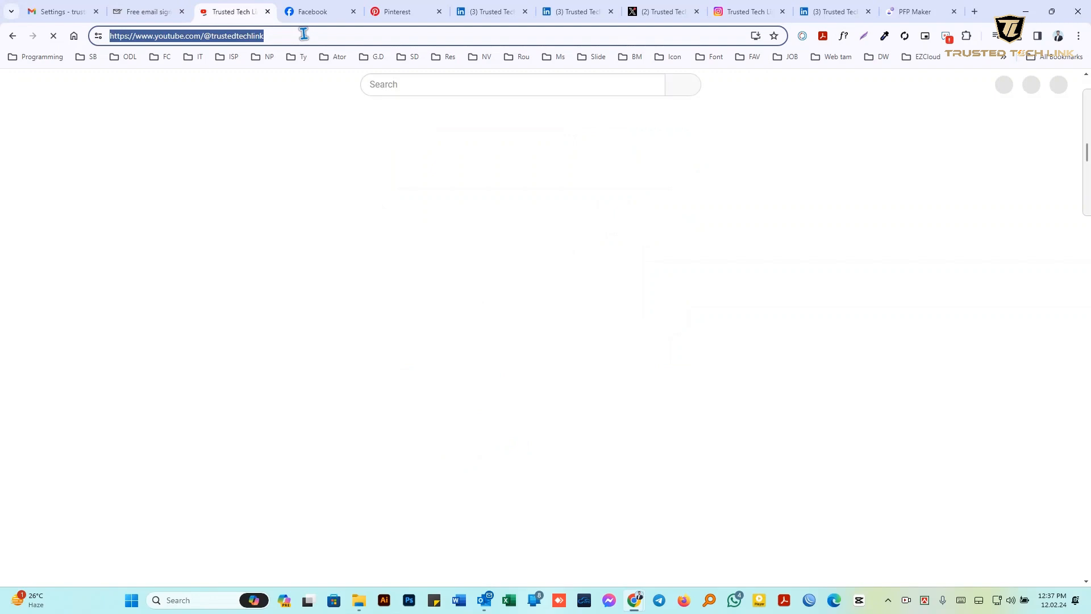
{"action": "left_click", "coordinate": [142, 10]}
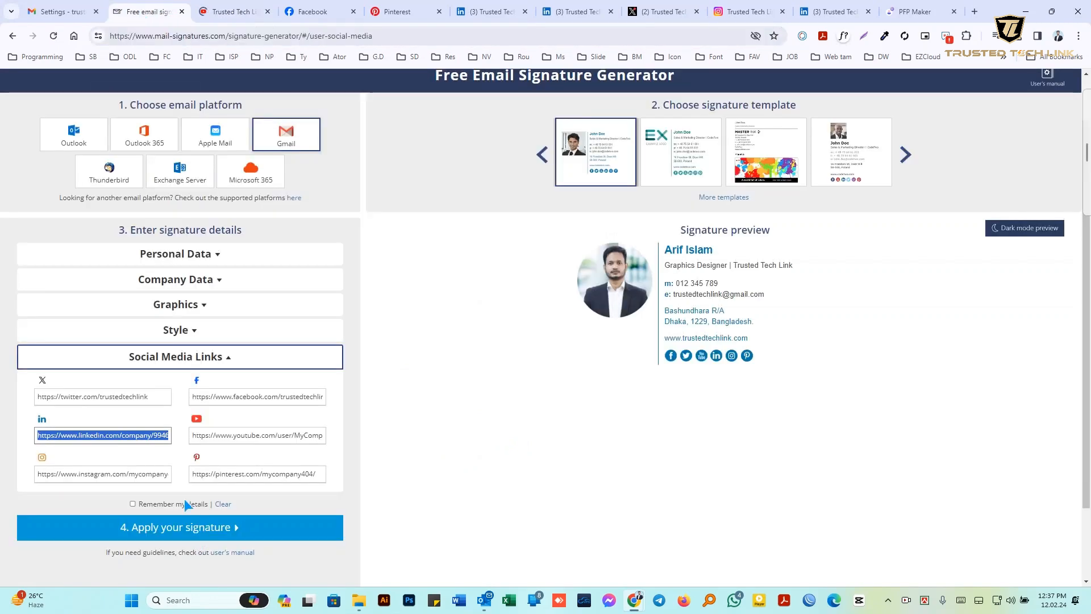
{"action": "left_click", "coordinate": [257, 436]}
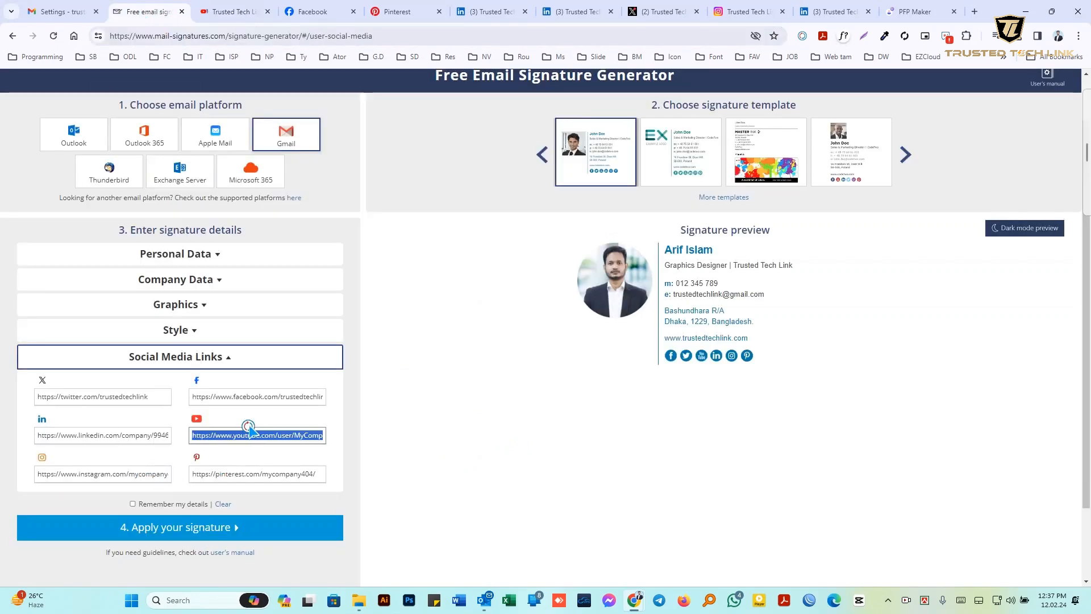
{"action": "type", "text": "https://www.youtube.com/@trustedtechlink"}
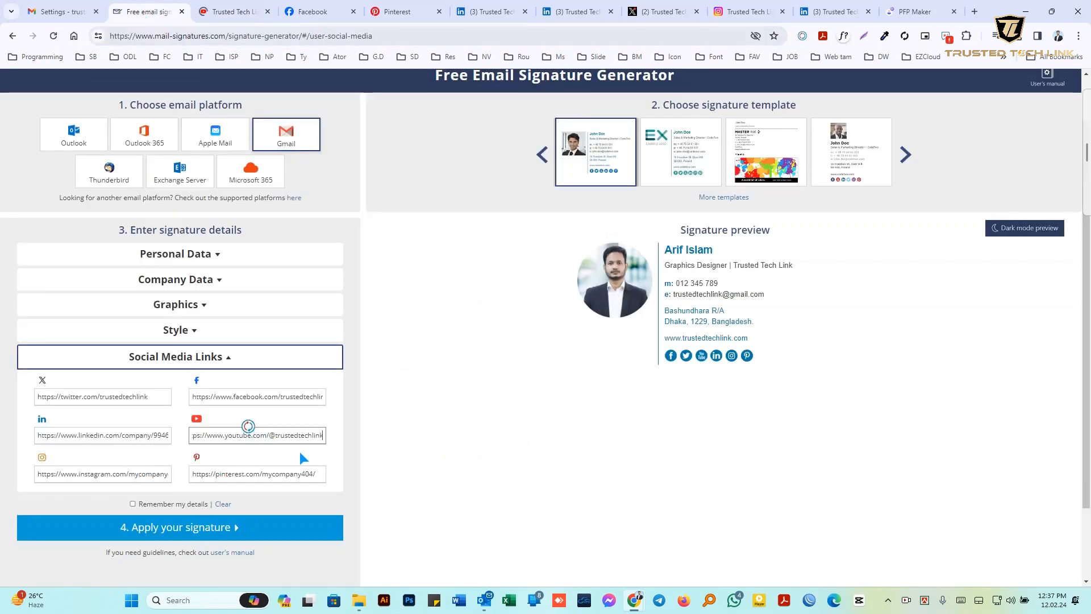
Replace the Pinterest link with the Trusted Tech Link Pinterest profile address
{"action": "left_click", "coordinate": [122, 479]}
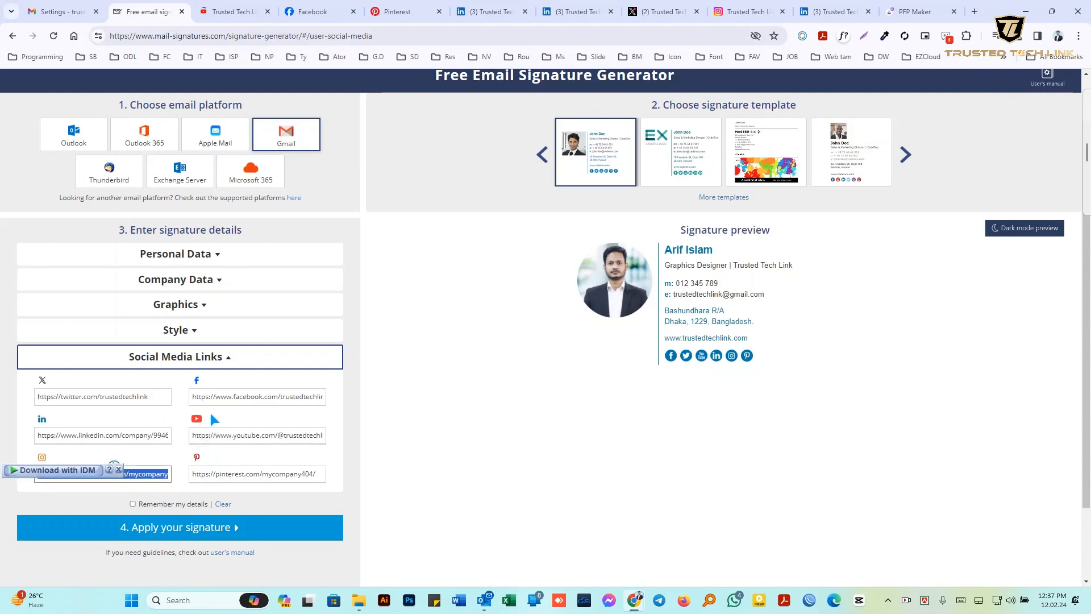
{"action": "left_click", "coordinate": [392, 12]}
{"action": "left_click", "coordinate": [389, 36]}
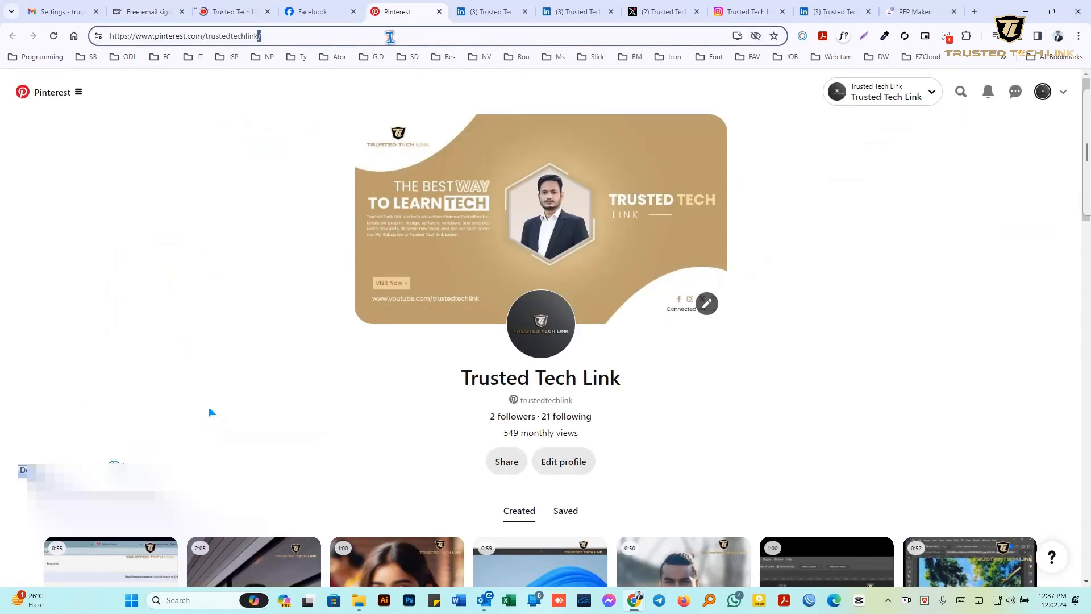
{"action": "key", "text": "ctrl+a"}
{"action": "key", "text": "ctrl+c"}
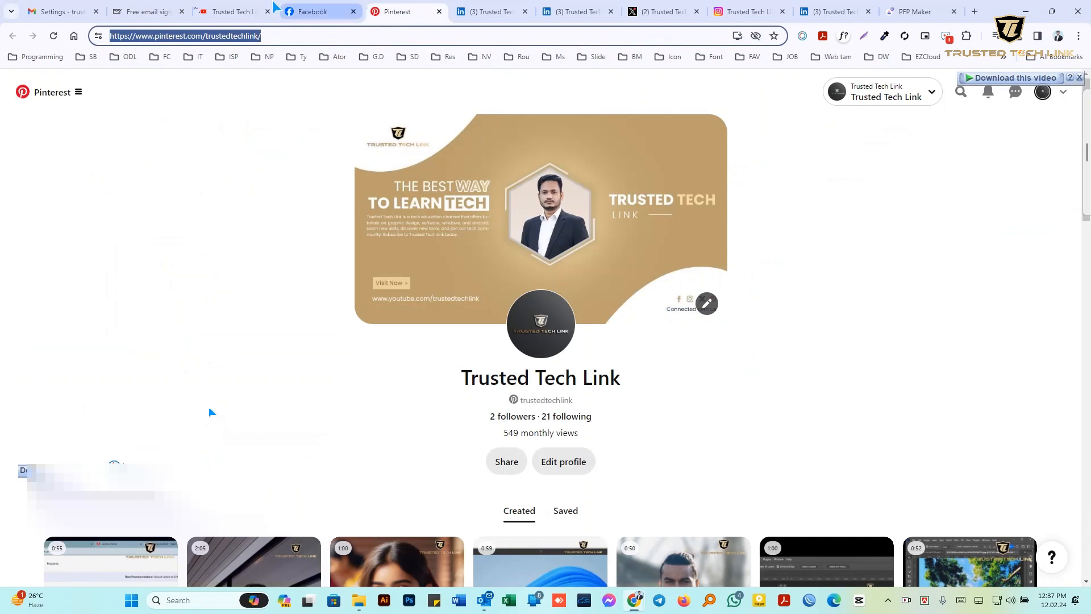
{"action": "left_click", "coordinate": [182, 5]}
{"action": "left_click", "coordinate": [296, 473]}
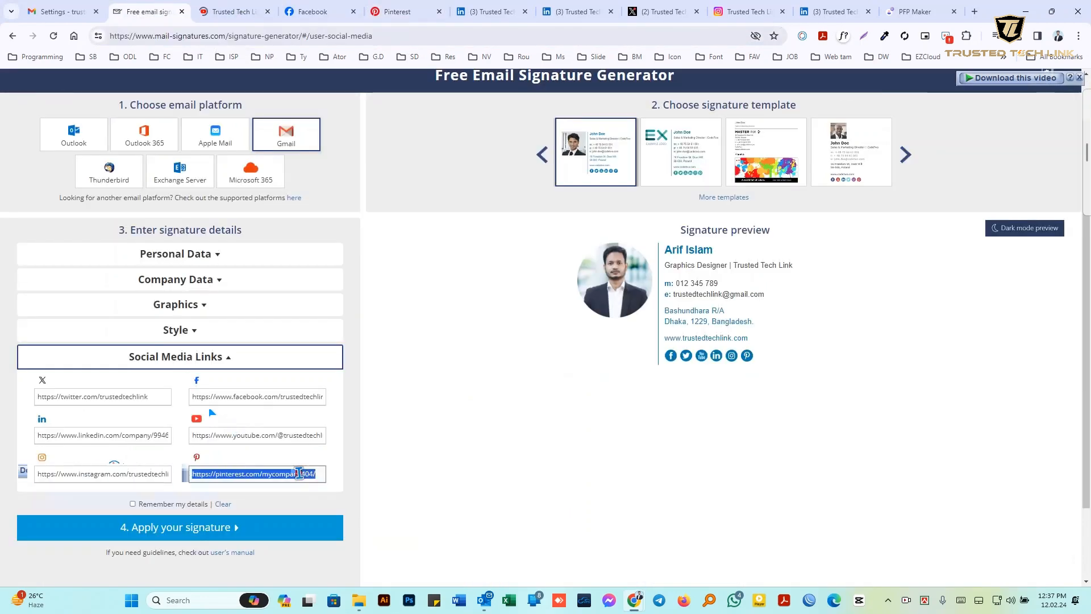
{"action": "key", "text": "ctrl+v"}
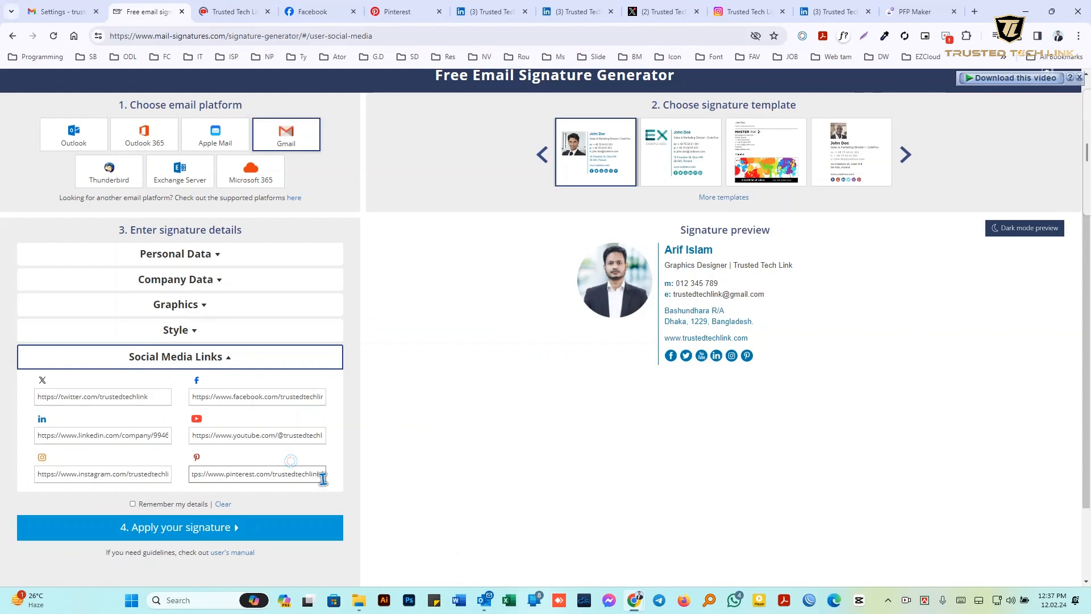
{"action": "left_click_drag", "start_coordinate": [323, 479], "coordinate": [168, 479]}
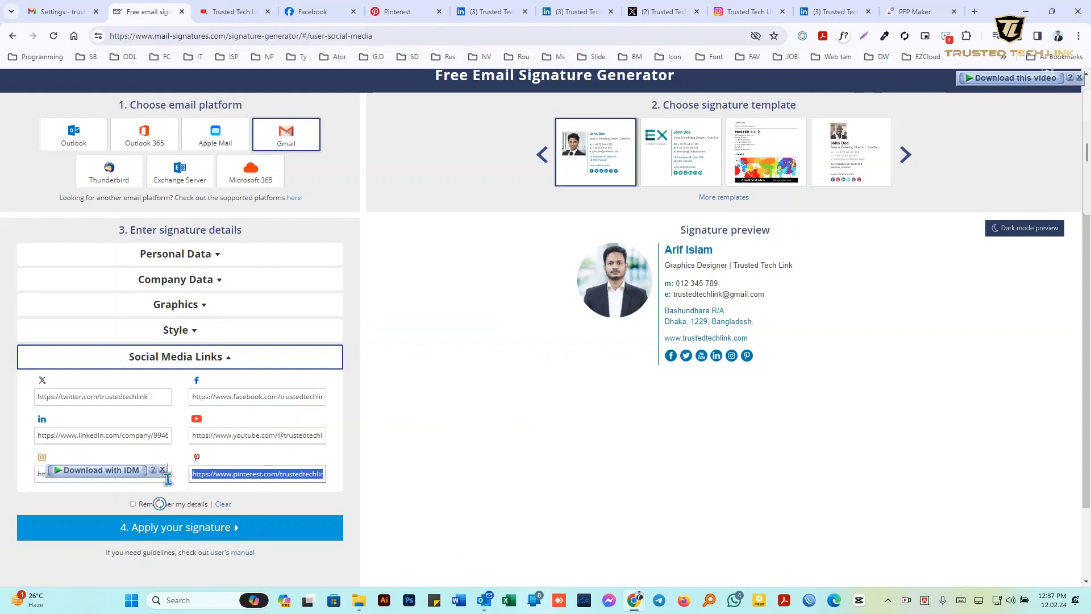
{"action": "key", "text": "BackSpace"}
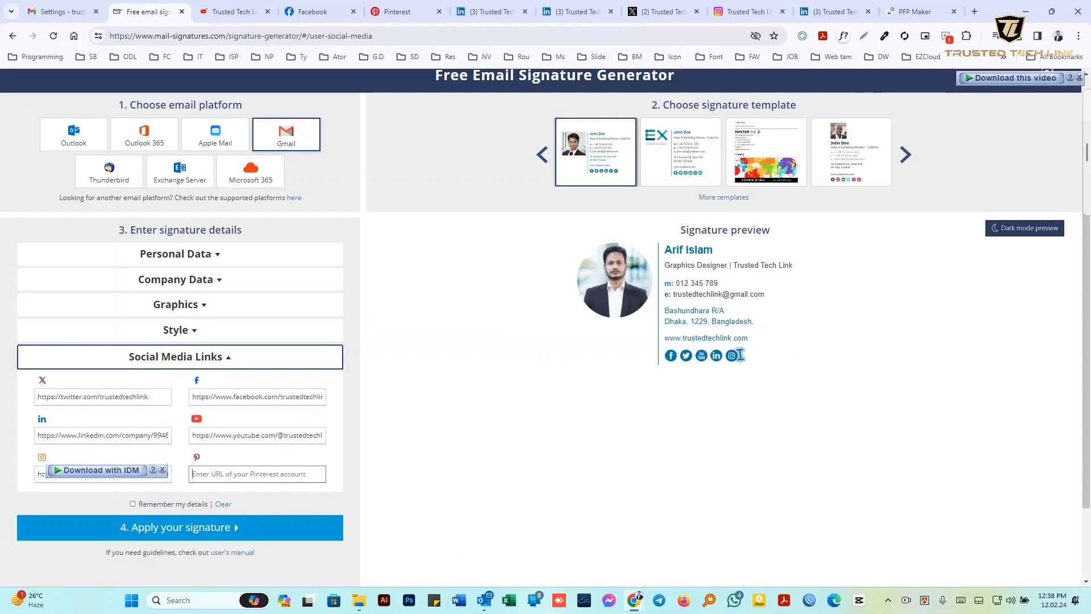
{"action": "left_click", "coordinate": [191, 474]}
{"action": "key", "text": "ctrl+z"}
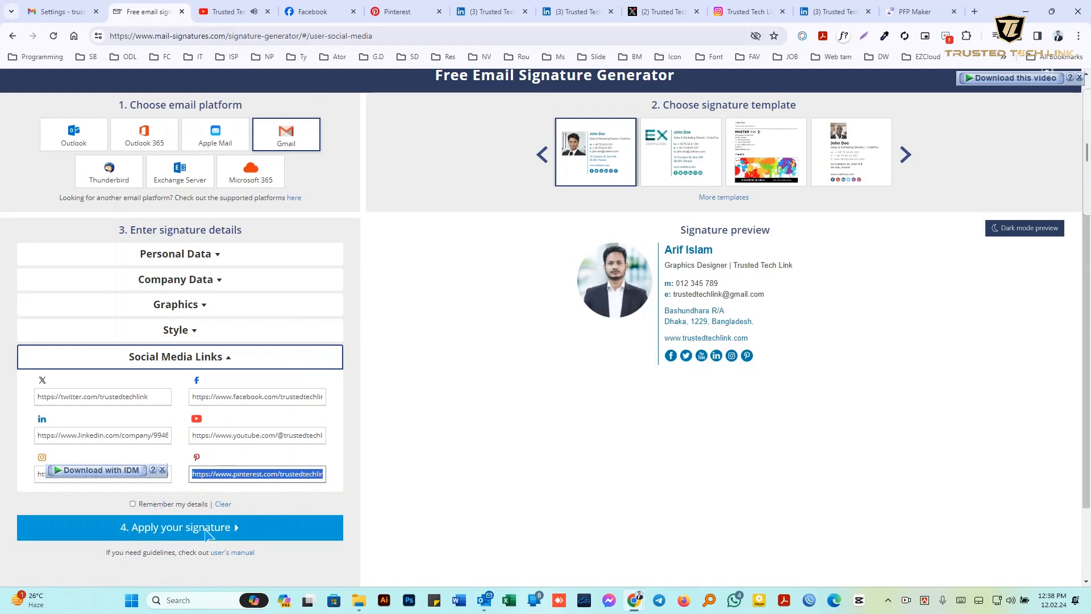
Copy the finished signature through 'Apply your signature' and return to Gmail's signature settings
{"action": "left_click", "coordinate": [176, 532]}
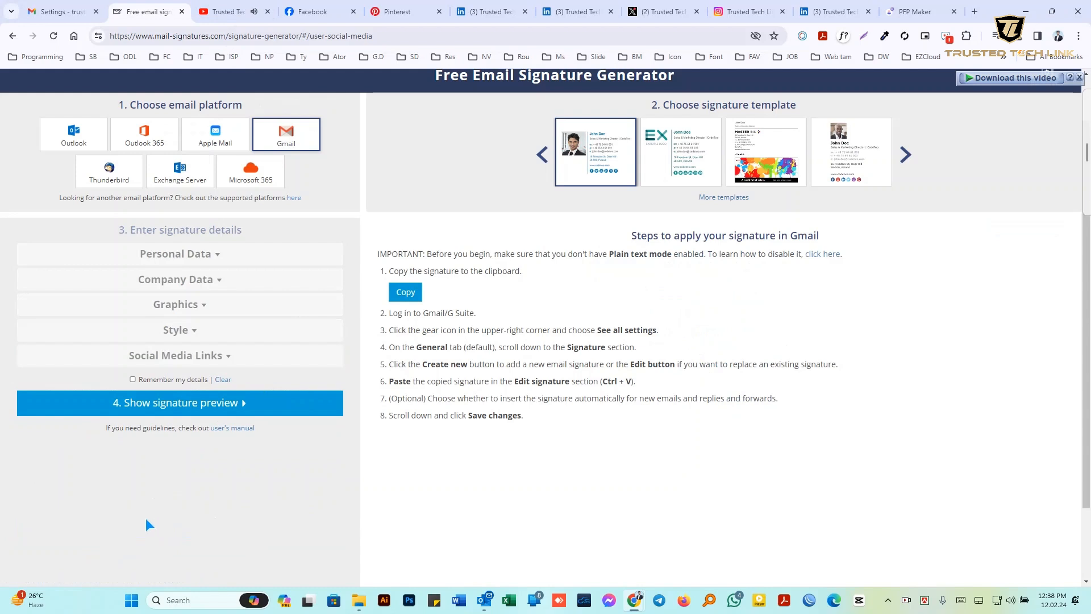
{"action": "left_click", "coordinate": [407, 294]}
{"action": "left_click", "coordinate": [415, 292]}
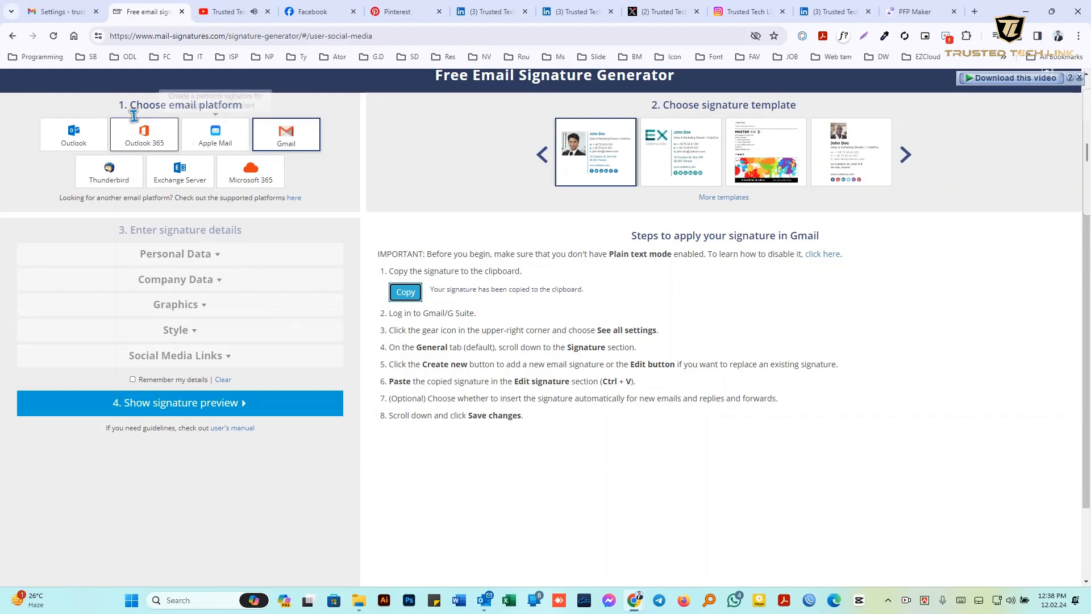
{"action": "left_click", "coordinate": [59, 9]}
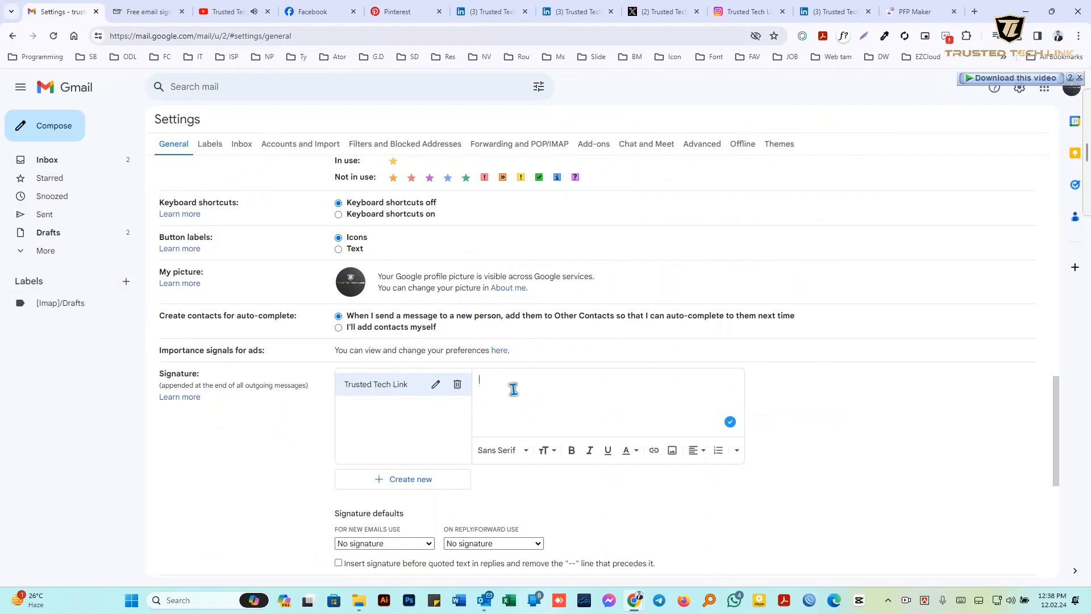
Paste the copied signature into the Trusted Tech Link signature body
{"action": "key", "text": "ctrl+v"}
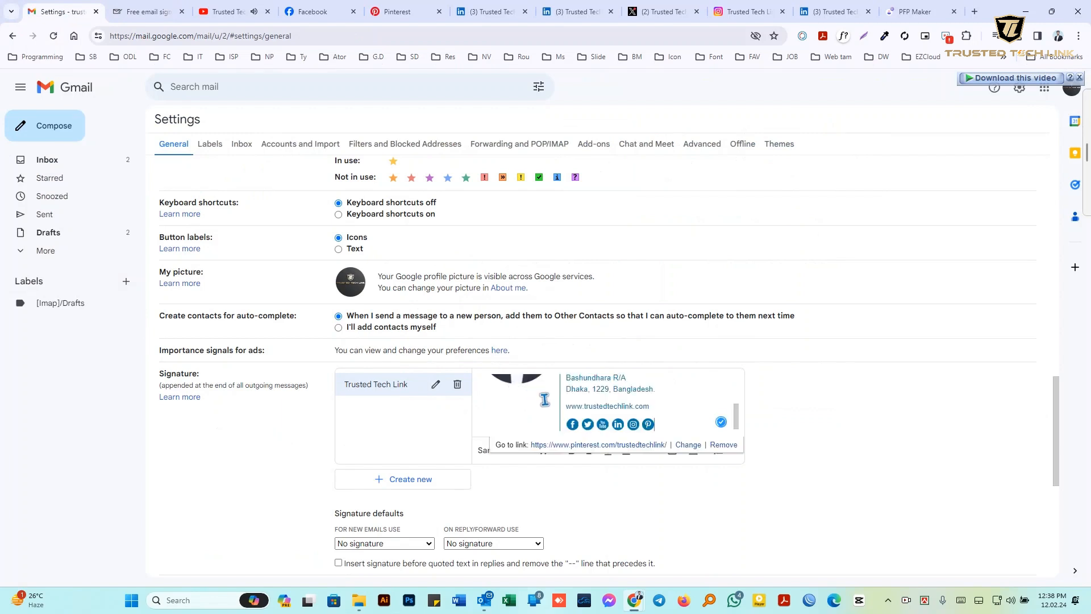
{"action": "left_click", "coordinate": [688, 415]}
{"action": "scroll", "coordinate": [689, 414], "scroll_direction": "up", "scroll_amount": 3}
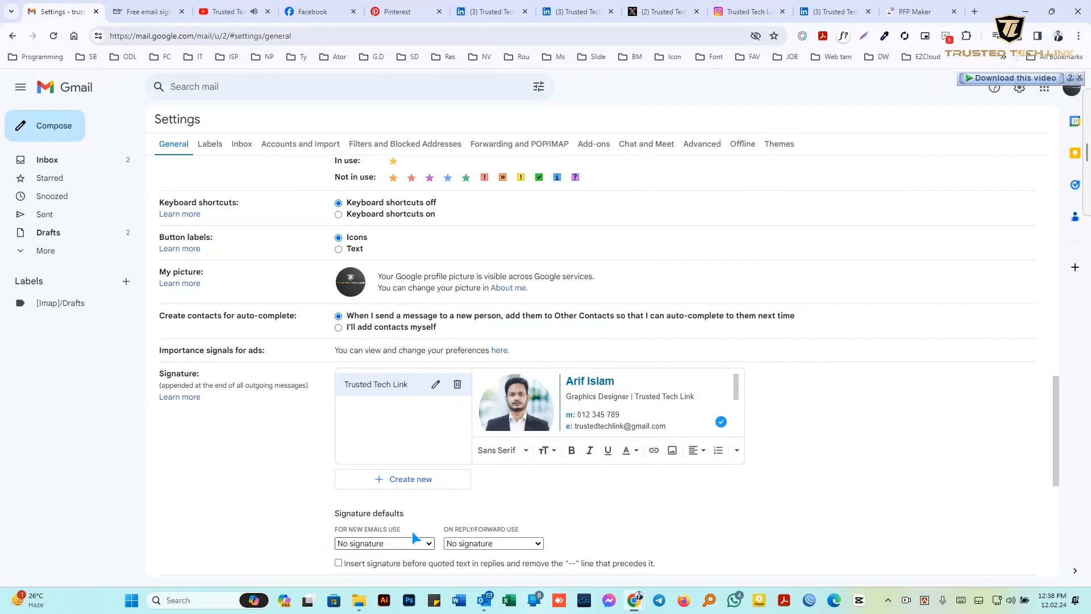
Use Trusted Tech Link for new emails and save the settings
{"action": "left_click", "coordinate": [370, 543]}
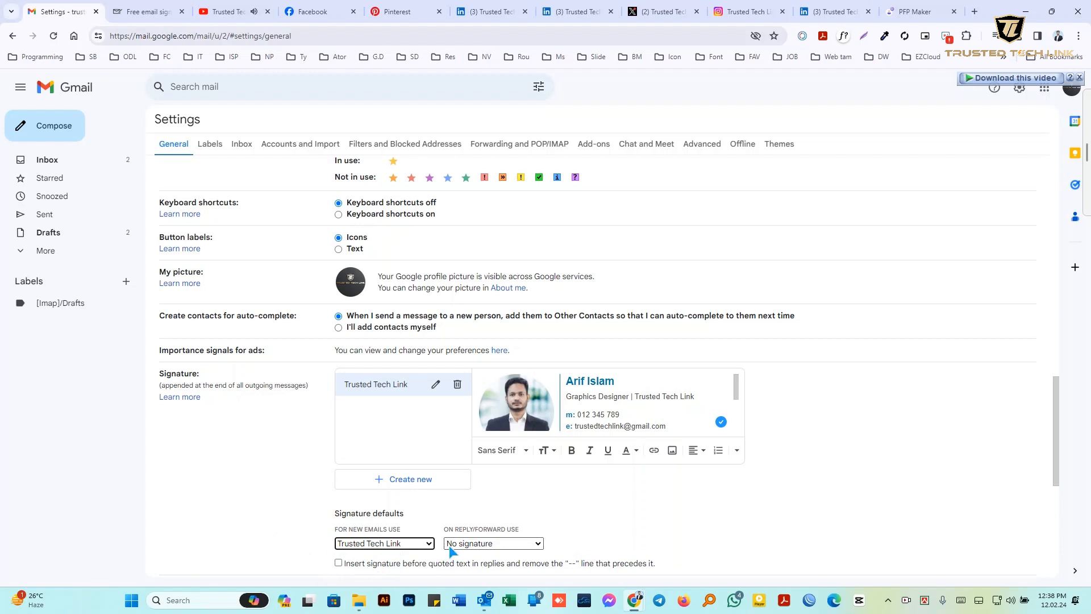
{"action": "scroll", "coordinate": [476, 496], "scroll_direction": "down", "scroll_amount": 1}
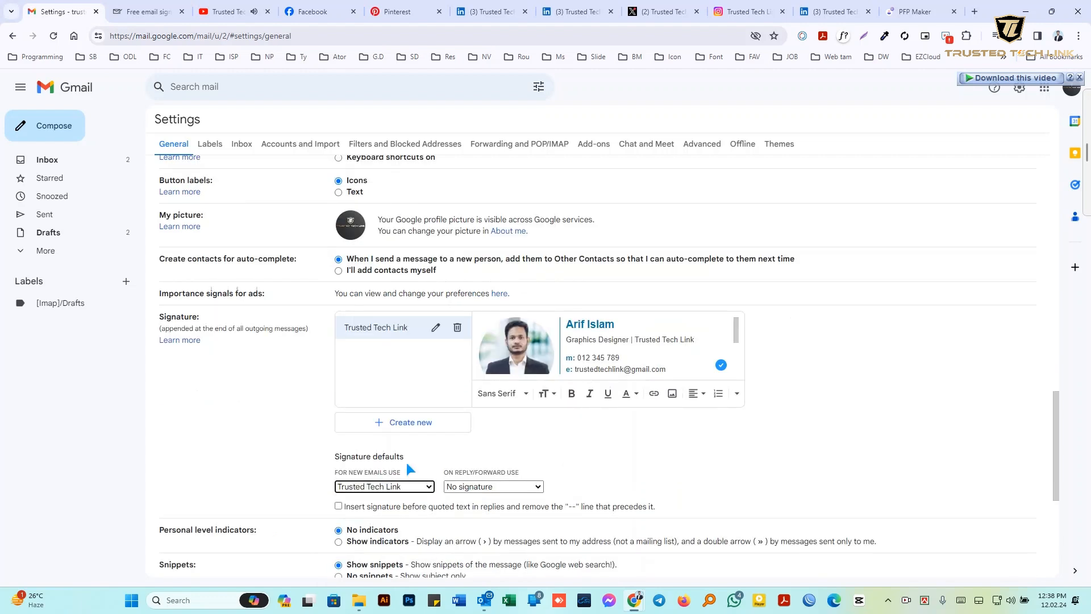
{"action": "scroll", "coordinate": [407, 463], "scroll_direction": "down", "scroll_amount": 1}
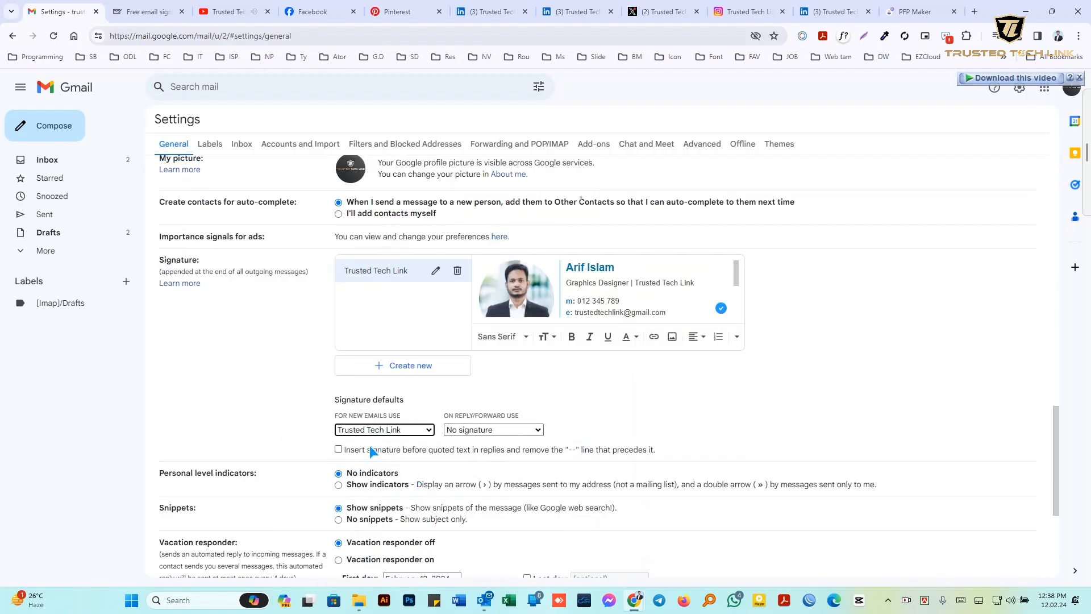
{"action": "scroll", "coordinate": [291, 426], "scroll_direction": "down", "scroll_amount": 4}
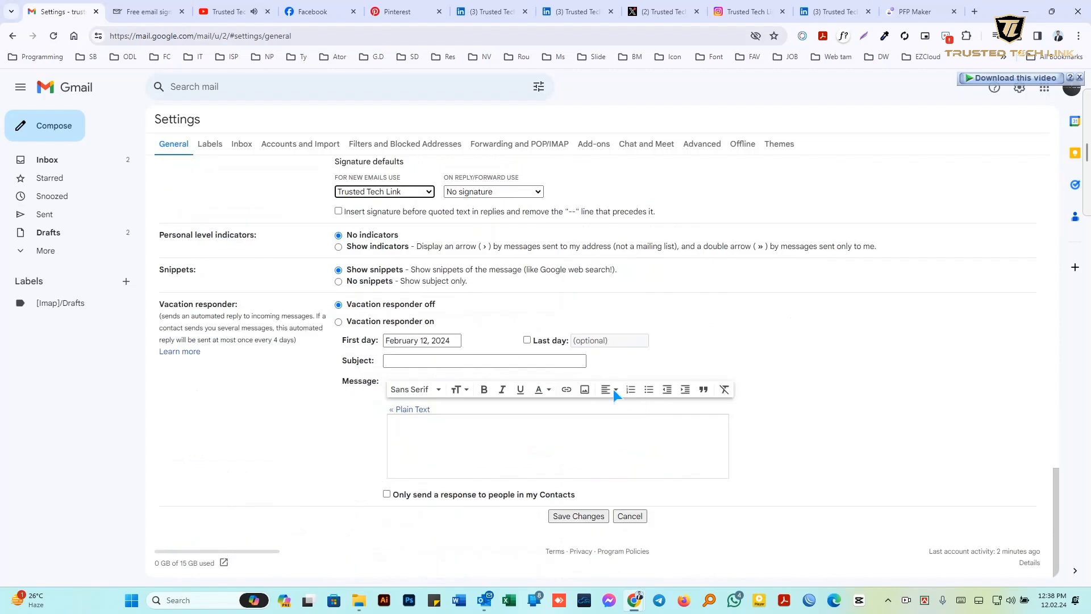
{"action": "left_click", "coordinate": [576, 516]}
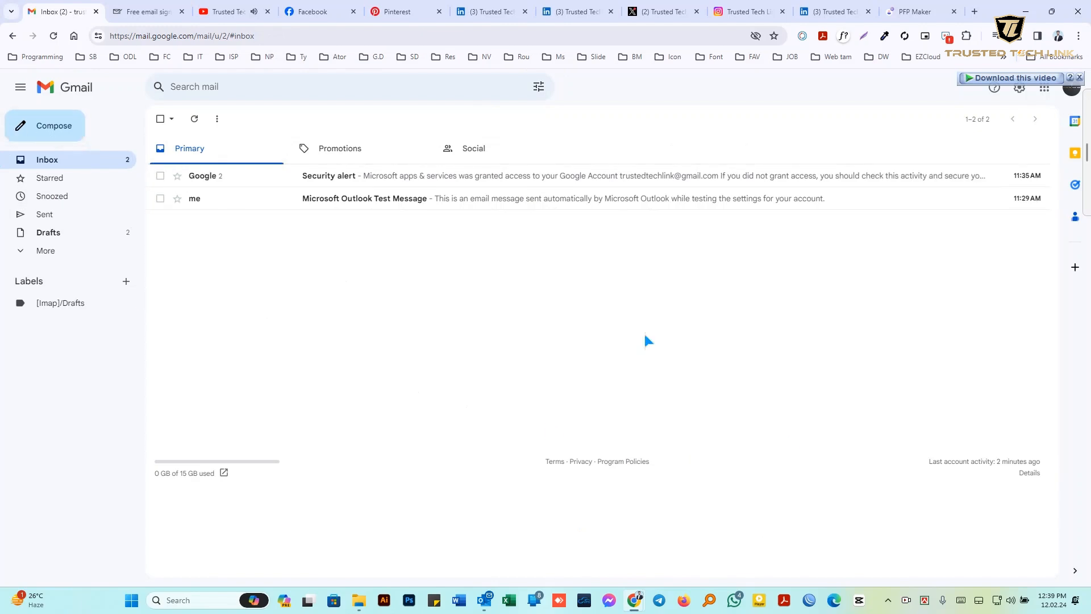
Compose a Gmail message and test the signature's Facebook and Twitter icon links
{"action": "left_click", "coordinate": [47, 136]}
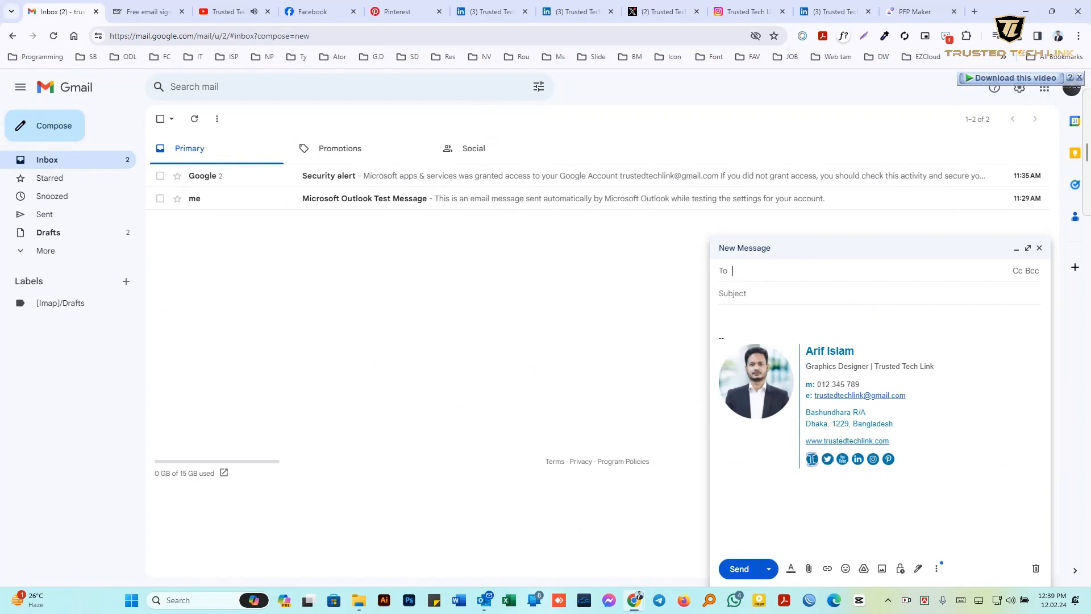
{"action": "left_click", "coordinate": [811, 458]}
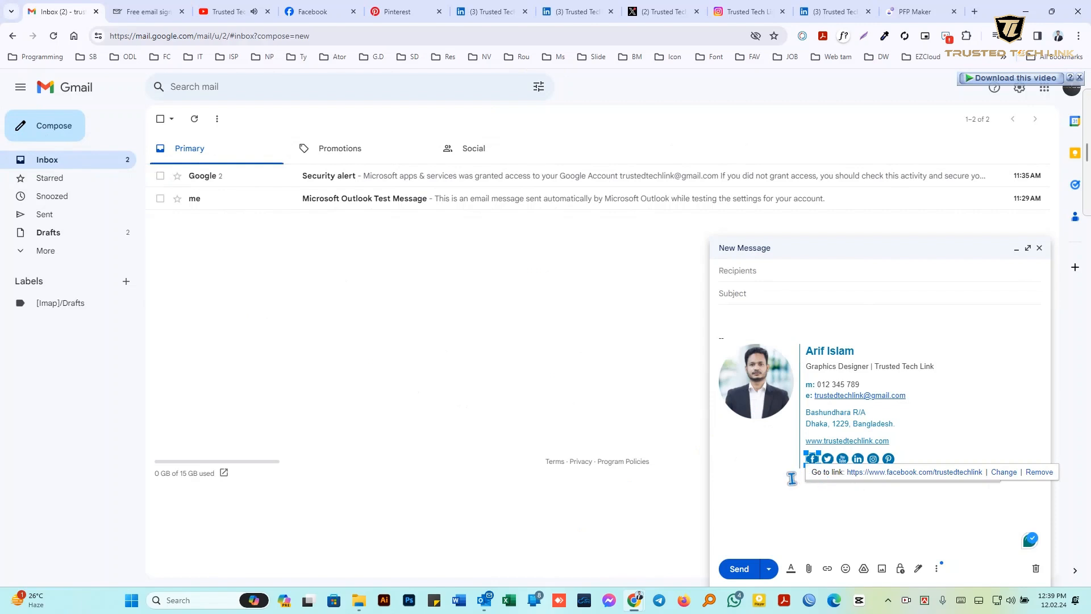
{"action": "left_click", "coordinate": [828, 462]}
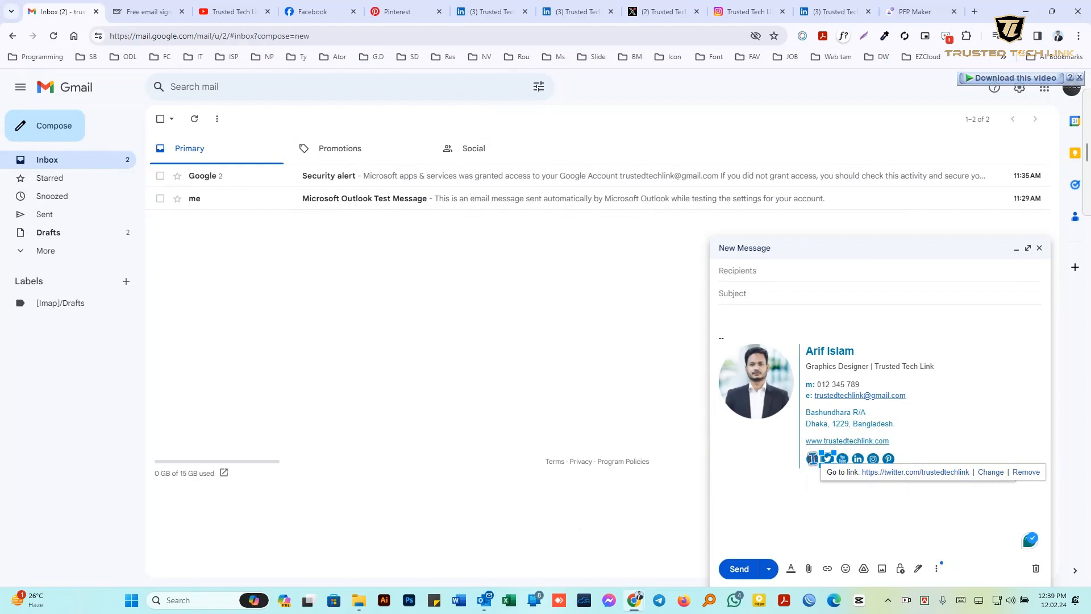
{"action": "left_click", "coordinate": [811, 460]}
{"action": "left_click", "coordinate": [883, 476]}
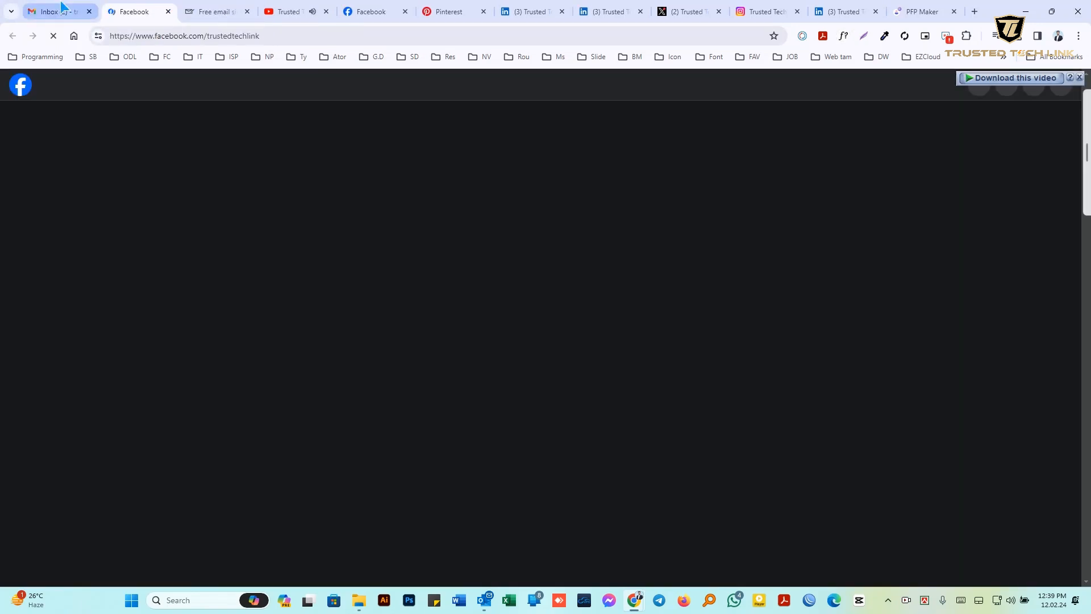
{"action": "left_click", "coordinate": [55, 8]}
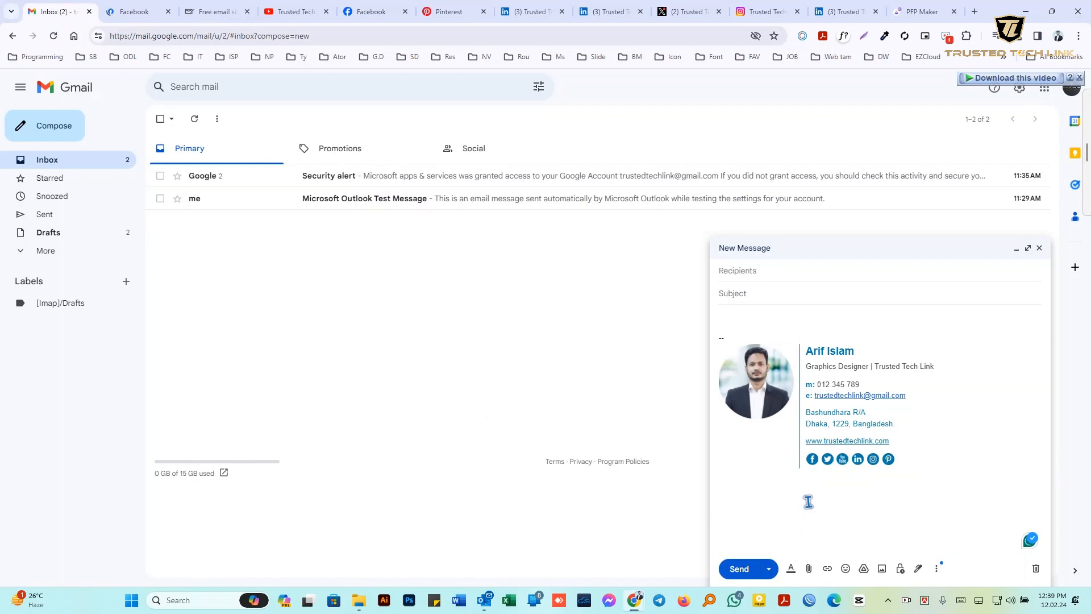
Open Outlook's e-mail signature settings via File > Options > Accessibility > Stationery and Fonts
{"action": "left_click", "coordinate": [484, 604]}
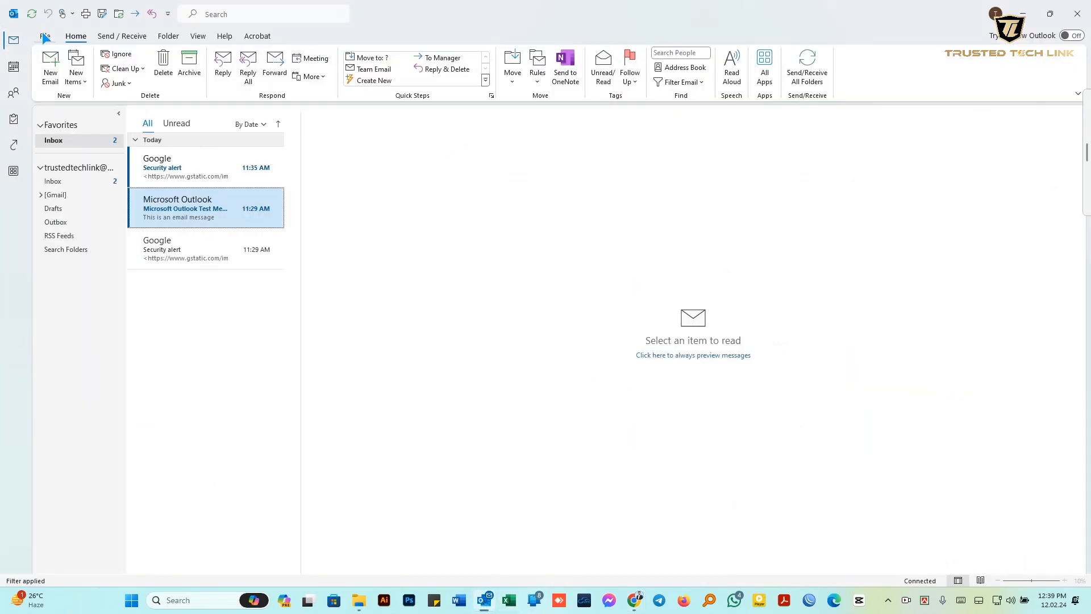
{"action": "left_click", "coordinate": [45, 37]}
{"action": "left_click", "coordinate": [35, 543]}
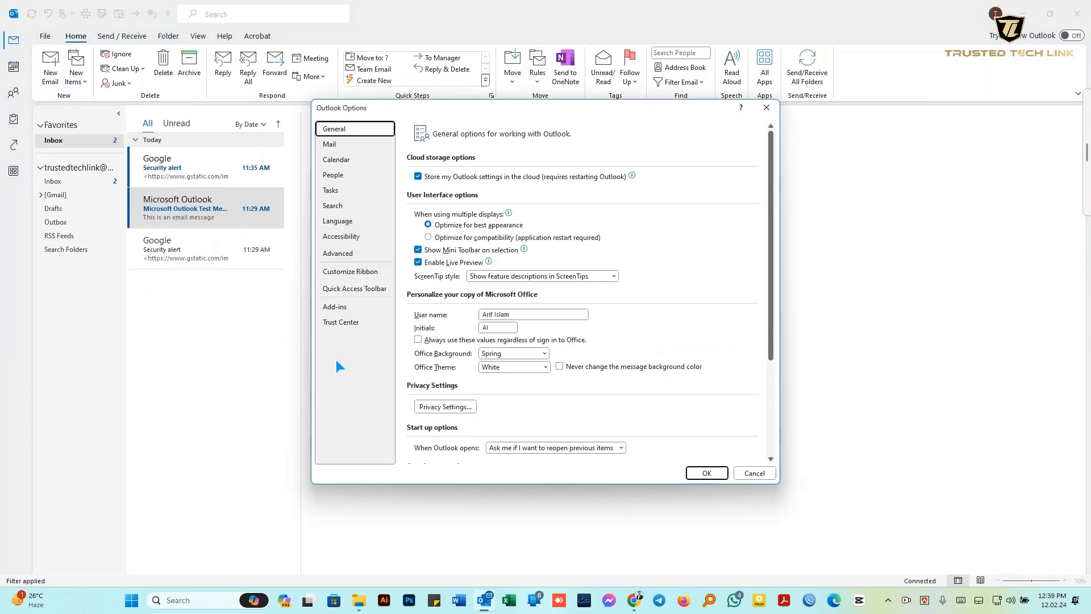
{"action": "left_click", "coordinate": [348, 241]}
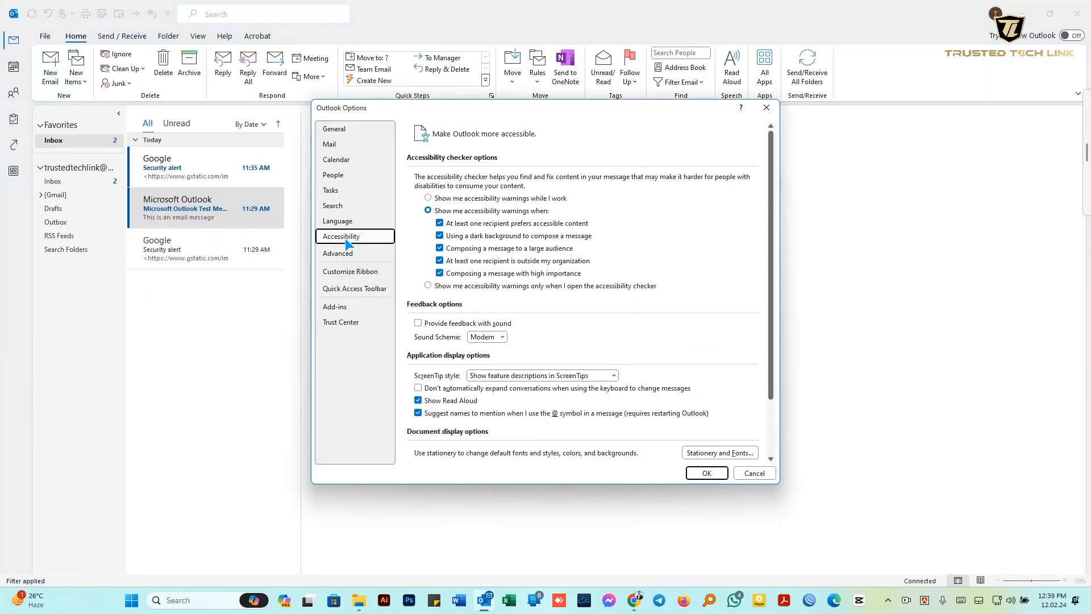
{"action": "scroll", "coordinate": [704, 369], "scroll_direction": "down", "scroll_amount": 1}
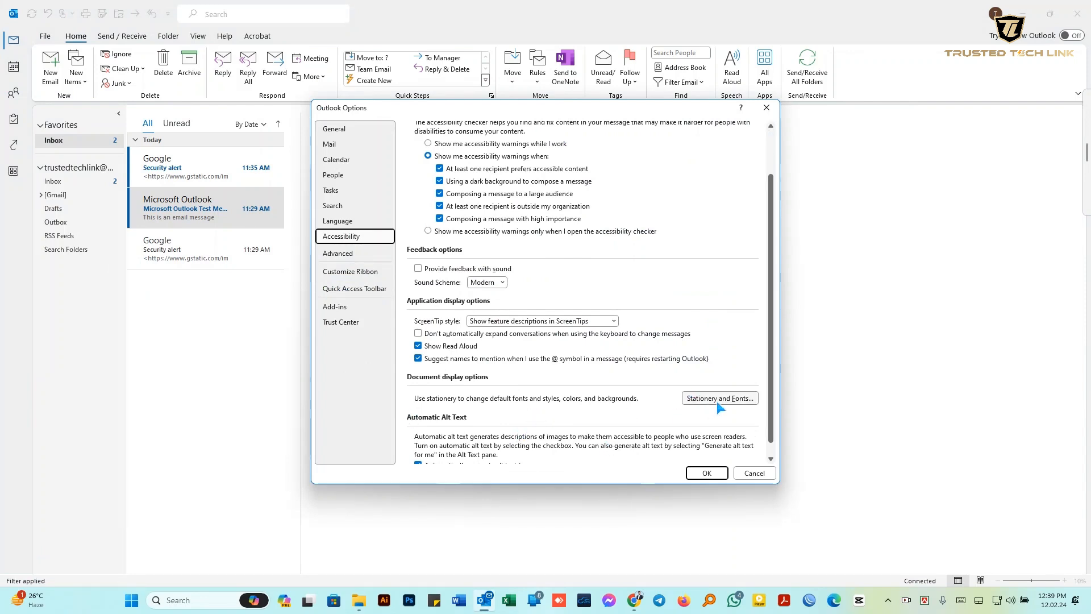
{"action": "left_click", "coordinate": [732, 397]}
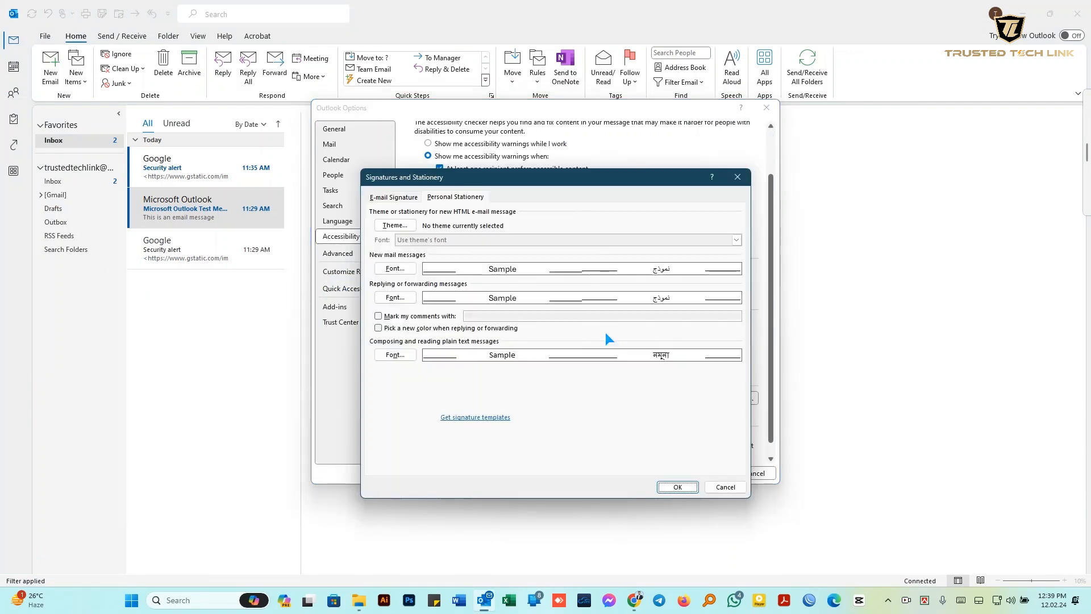
{"action": "left_click", "coordinate": [384, 199]}
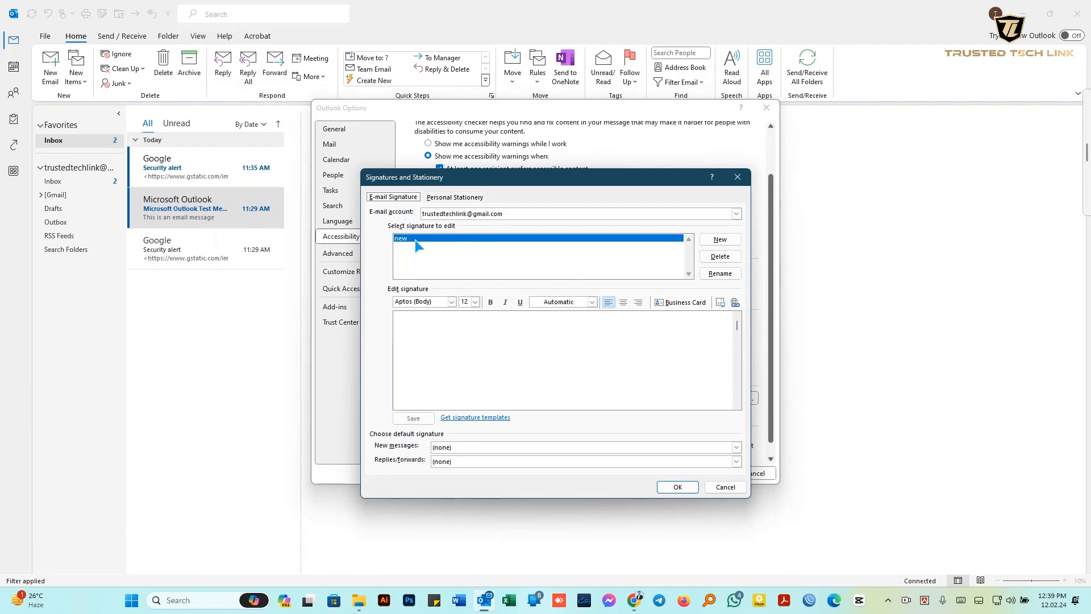
Delete the old signature 'new' and create an empty one named 'New Signature'
{"action": "left_click", "coordinate": [724, 259]}
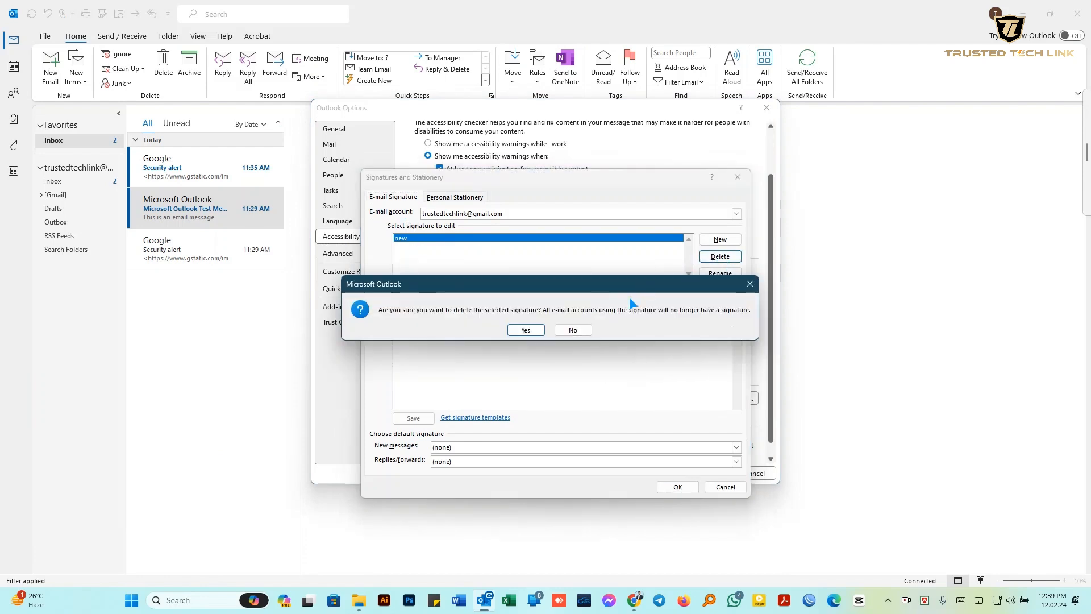
{"action": "left_click", "coordinate": [519, 395]}
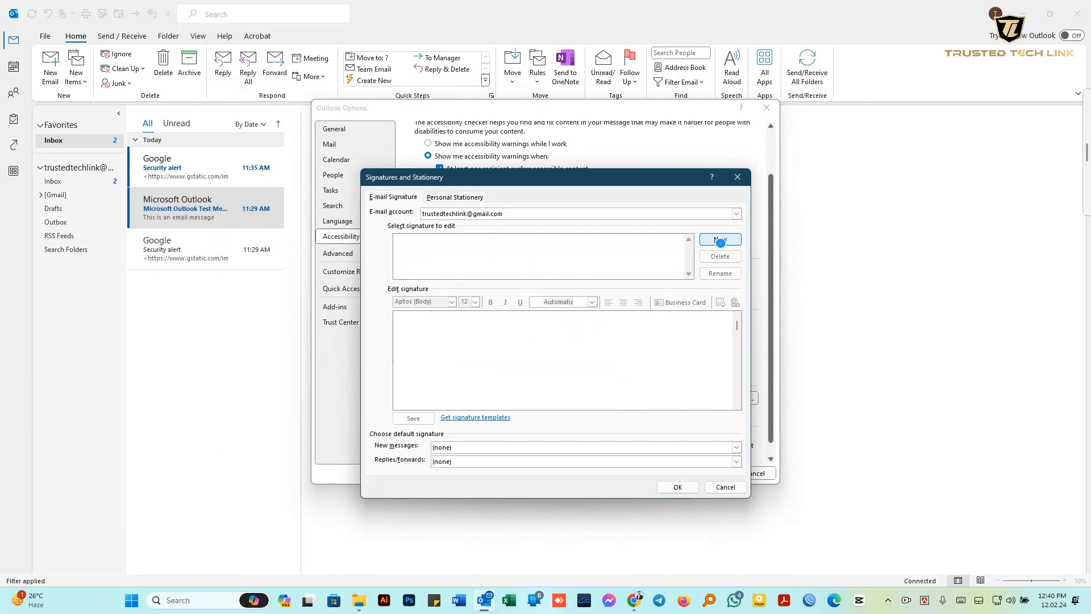
{"action": "left_click", "coordinate": [720, 240]}
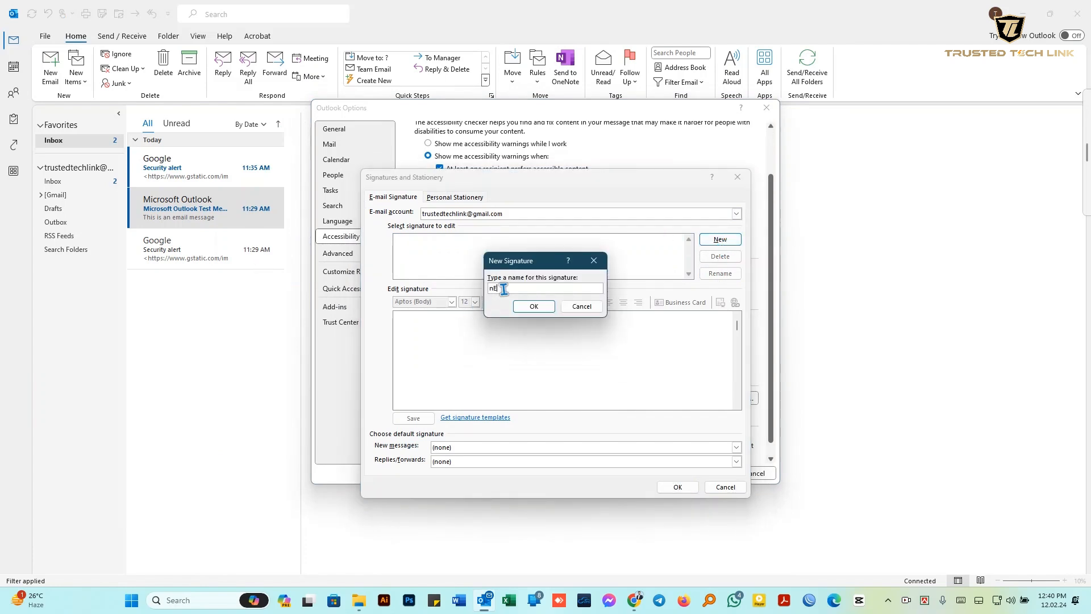
{"action": "type", "text": "New Signature"}
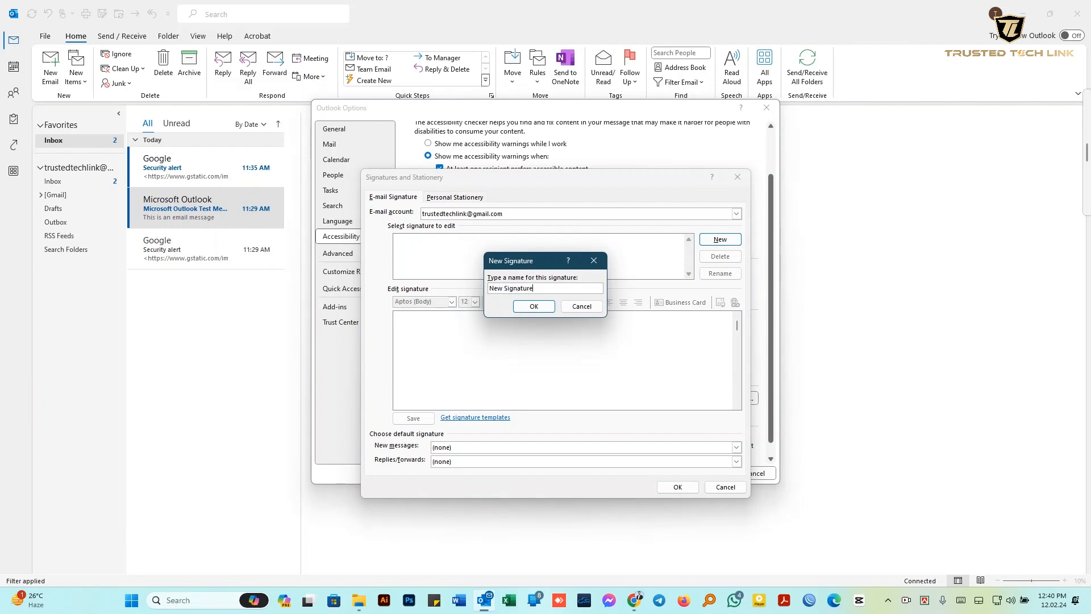
{"action": "left_click", "coordinate": [534, 306]}
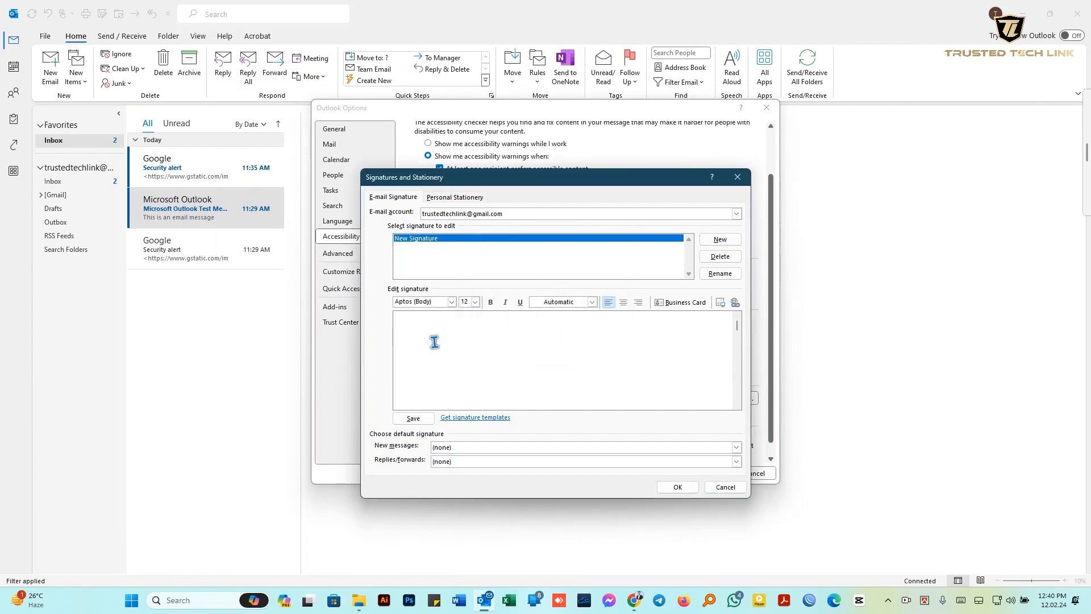
Paste the photo signature into New Signature and make it the default for new messages
{"action": "left_click", "coordinate": [434, 341]}
{"action": "key", "text": "ctrl+v"}
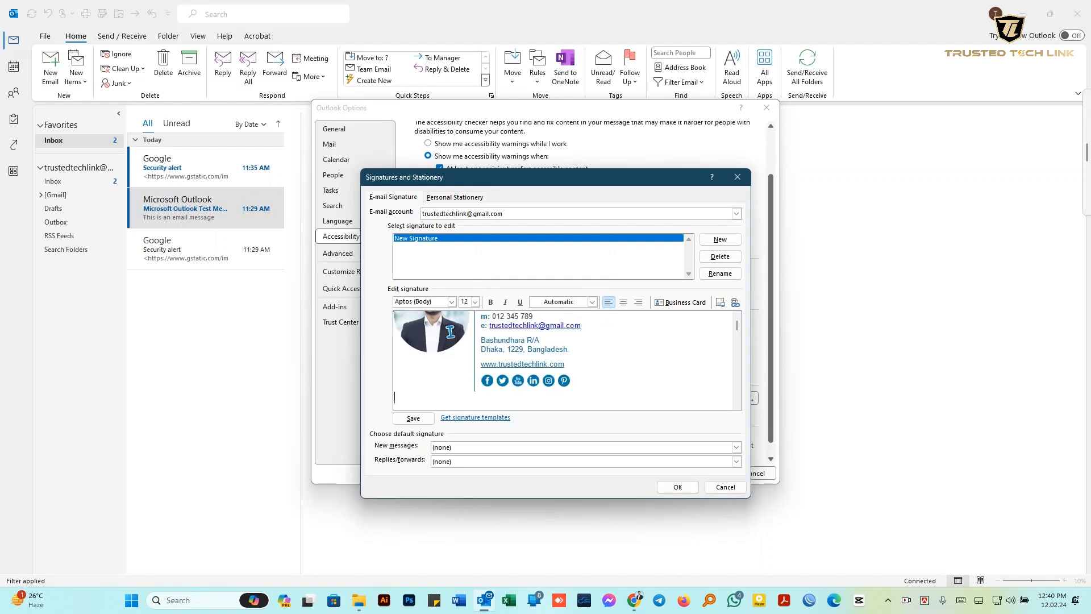
{"action": "left_click", "coordinate": [585, 367]}
{"action": "left_click", "coordinate": [449, 448]}
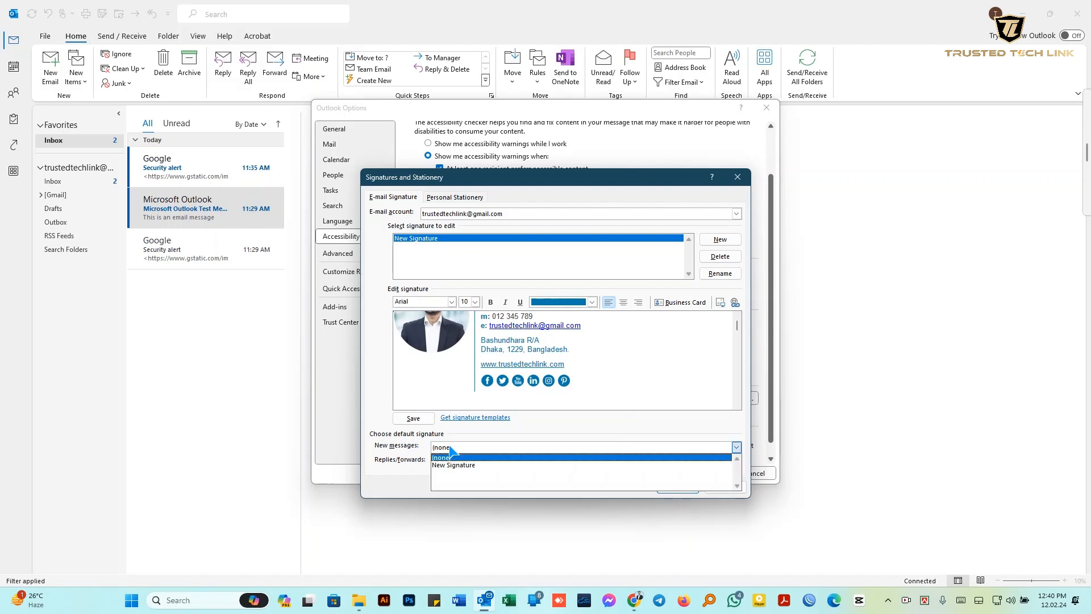
{"action": "left_click", "coordinate": [441, 467]}
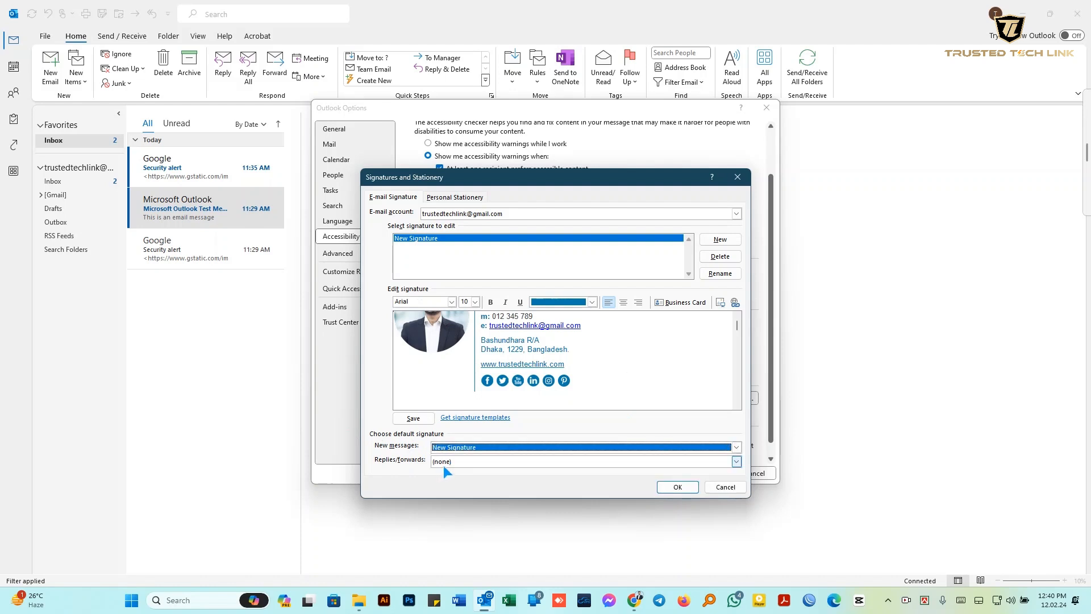
{"action": "left_click", "coordinate": [678, 487]}
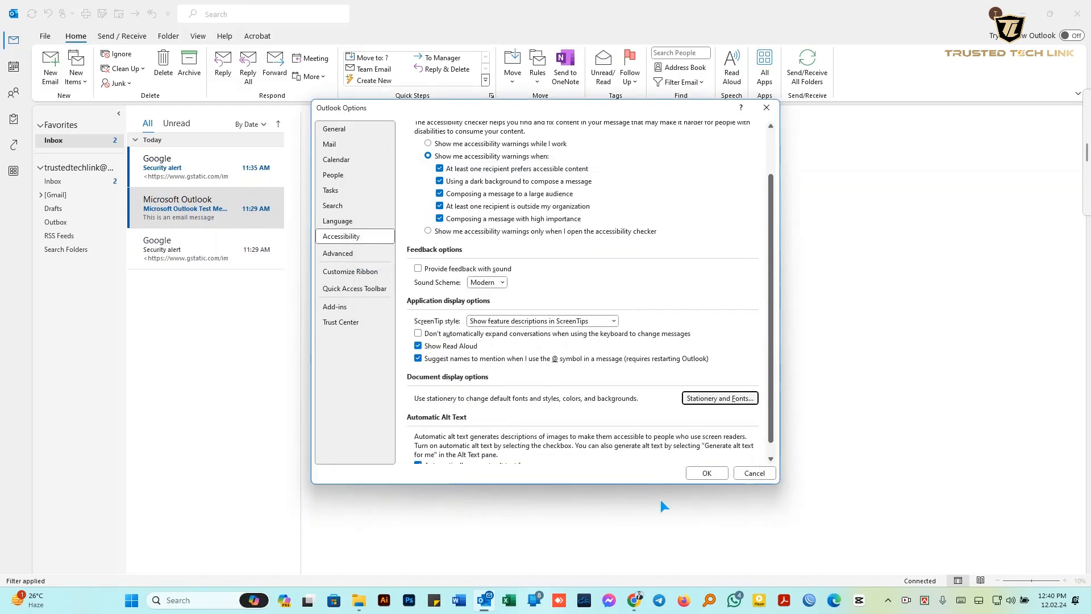
Close Outlook Options and open a new email showing the inserted photo signature
{"action": "left_click", "coordinate": [703, 474]}
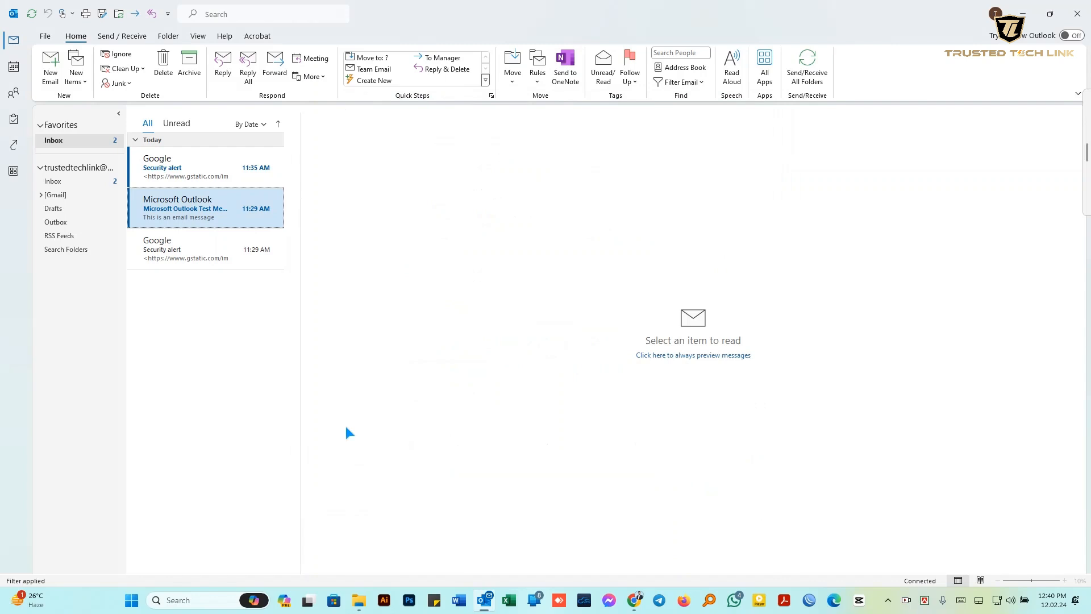
{"action": "left_click", "coordinate": [50, 67]}
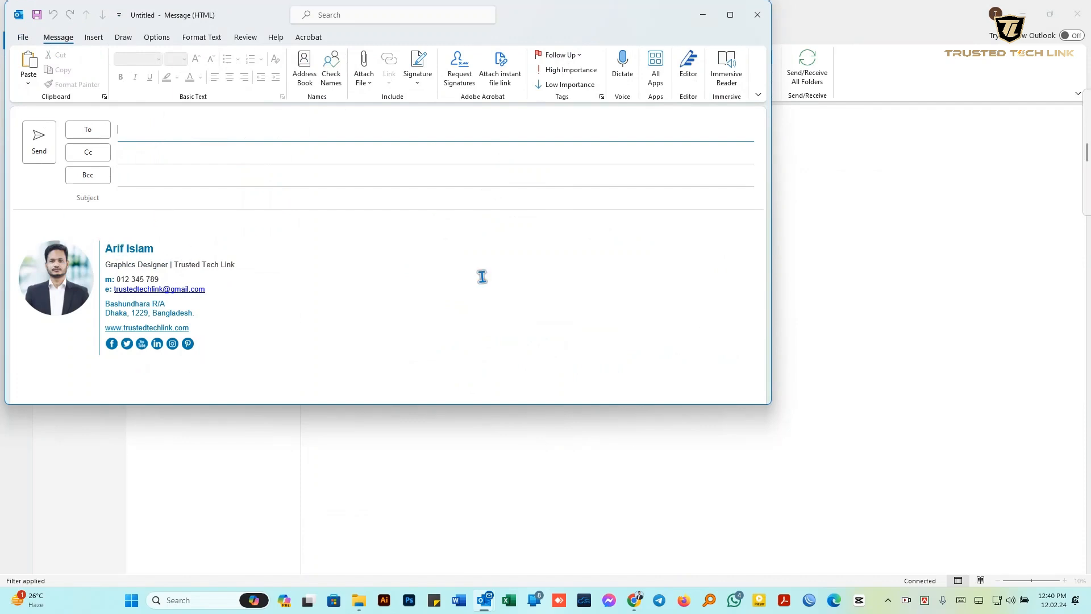
{"action": "mouse_move", "coordinate": [543, 18]}
{"action": "left_mouse_down"}
{"action": "mouse_move", "coordinate": [662, 71]}
{"action": "mouse_move", "coordinate": [668, 91]}
{"action": "left_mouse_up"}
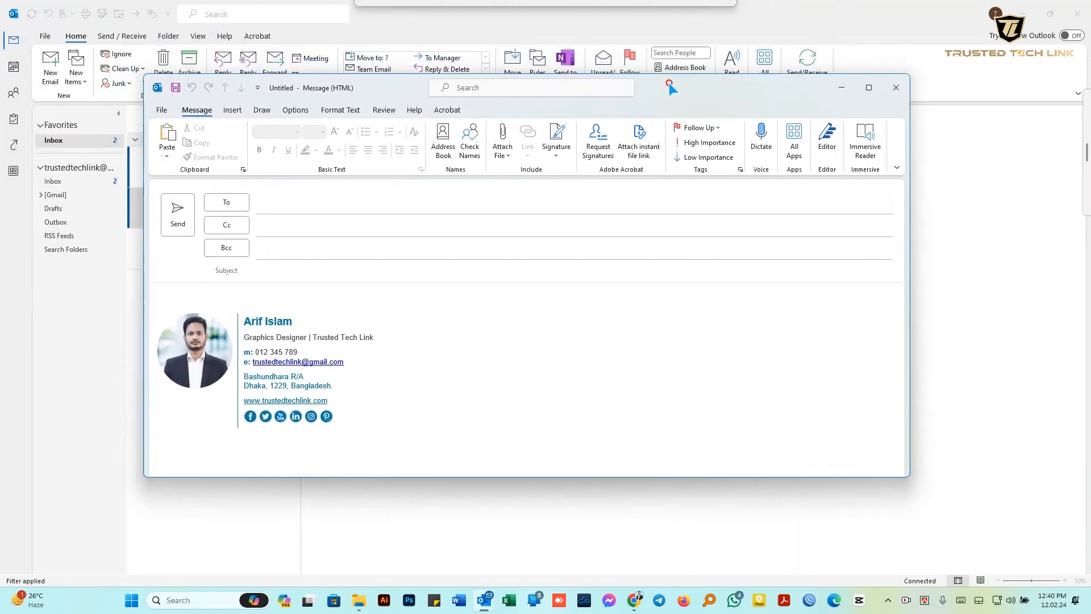